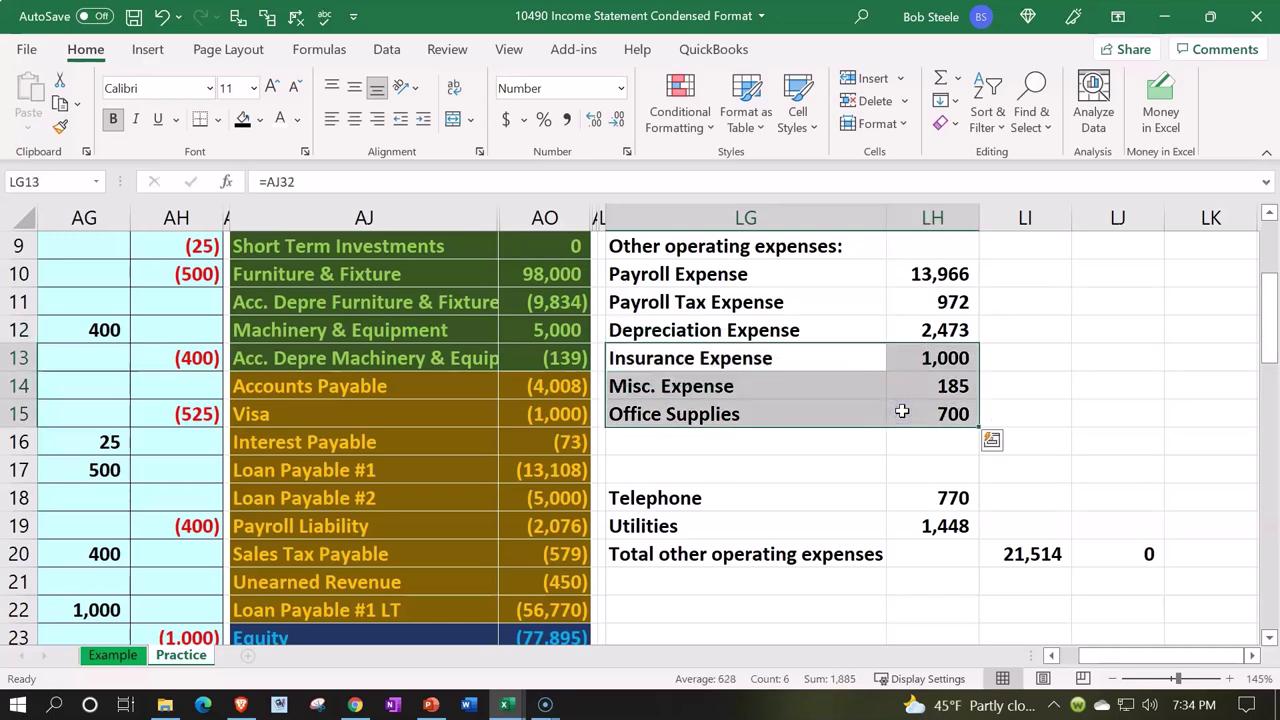
- Shift the Insurance through Office Supplies expense rows down one row
{"action": "key", "text": "ctrl+c"}
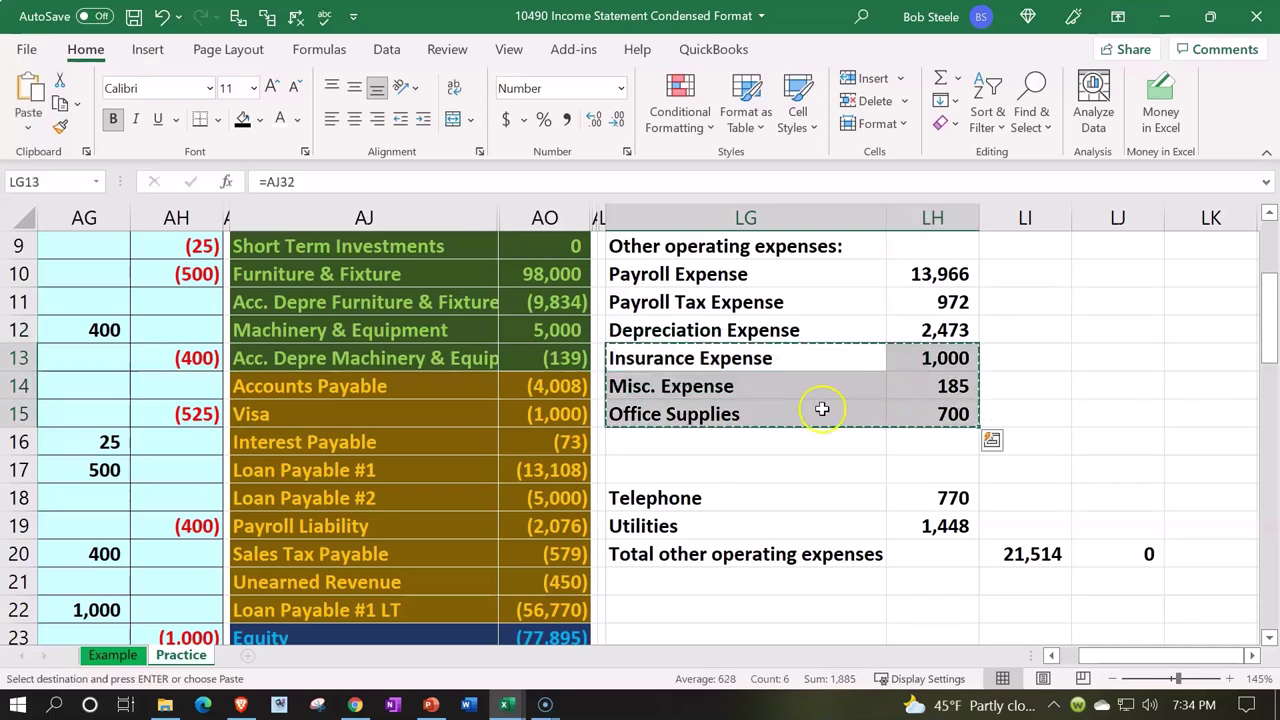
{"action": "left_click", "coordinate": [625, 385]}
{"action": "key", "text": "Return"}
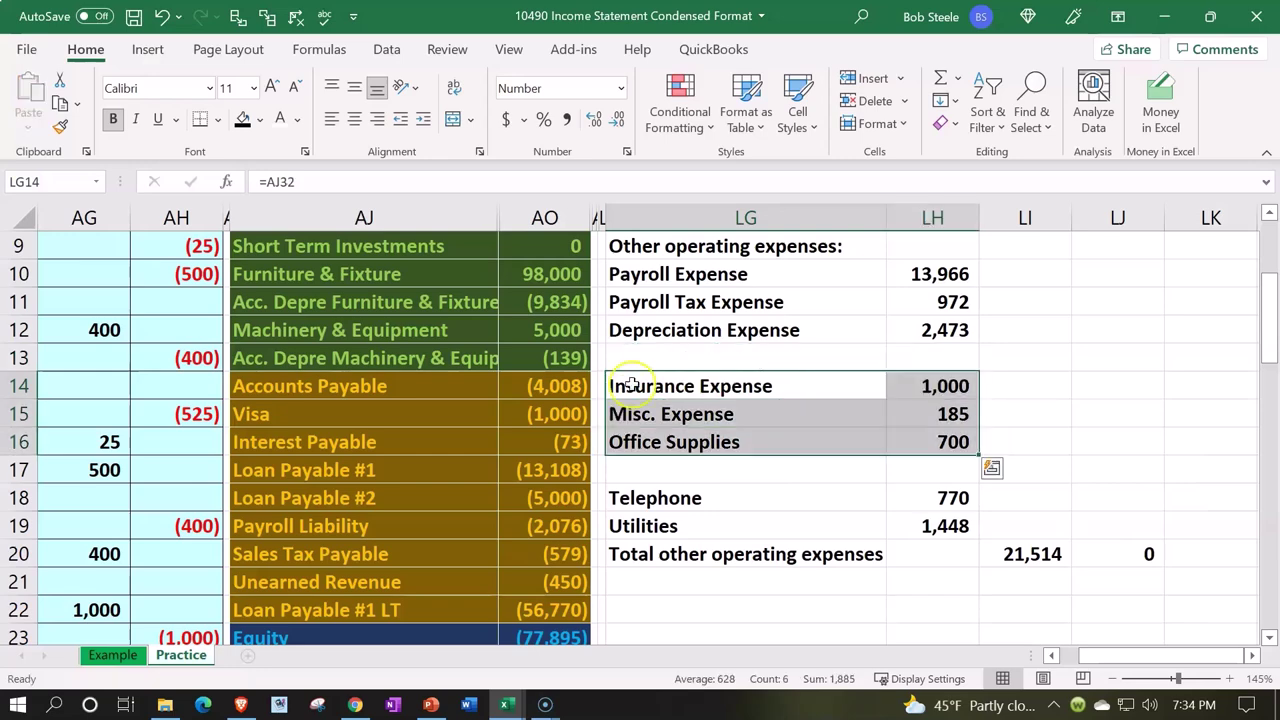
- Move Utilities (1,448) into the blank row under Depreciation Expense
{"action": "left_click", "coordinate": [684, 527]}
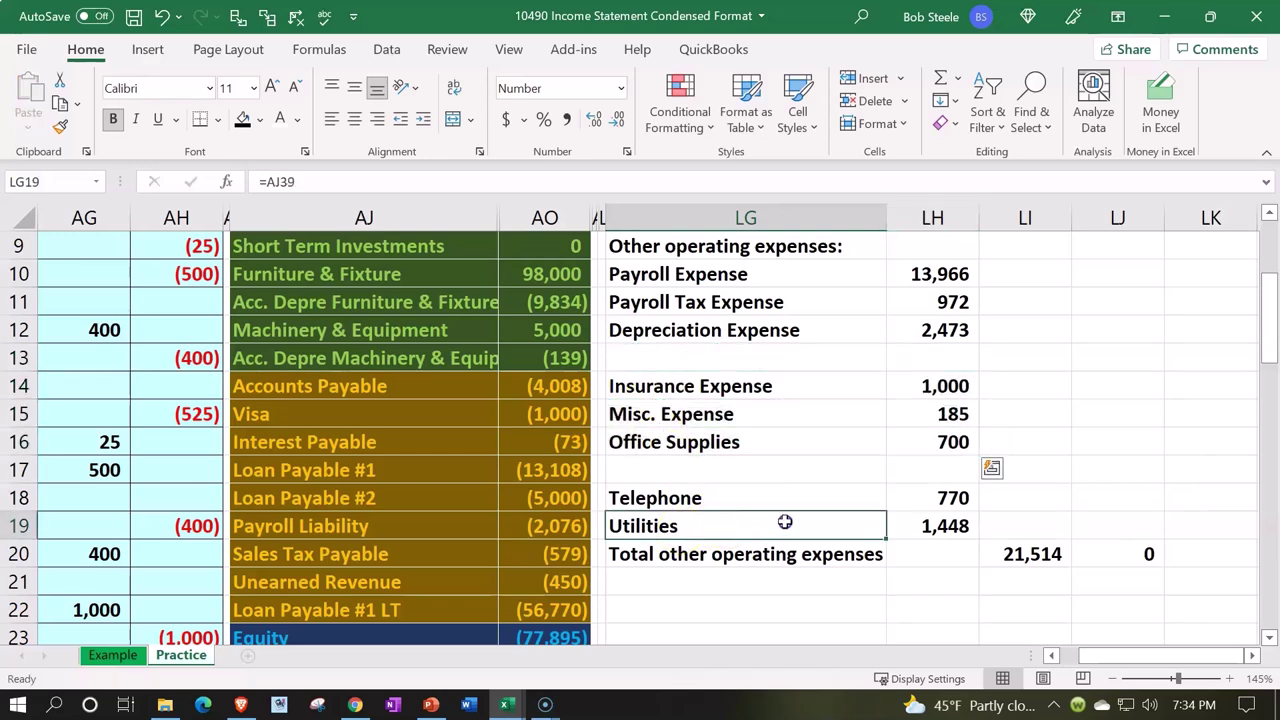
{"action": "left_click_drag", "start_coordinate": [785, 522], "coordinate": [894, 522]}
{"action": "key", "text": "ctrl+x"}
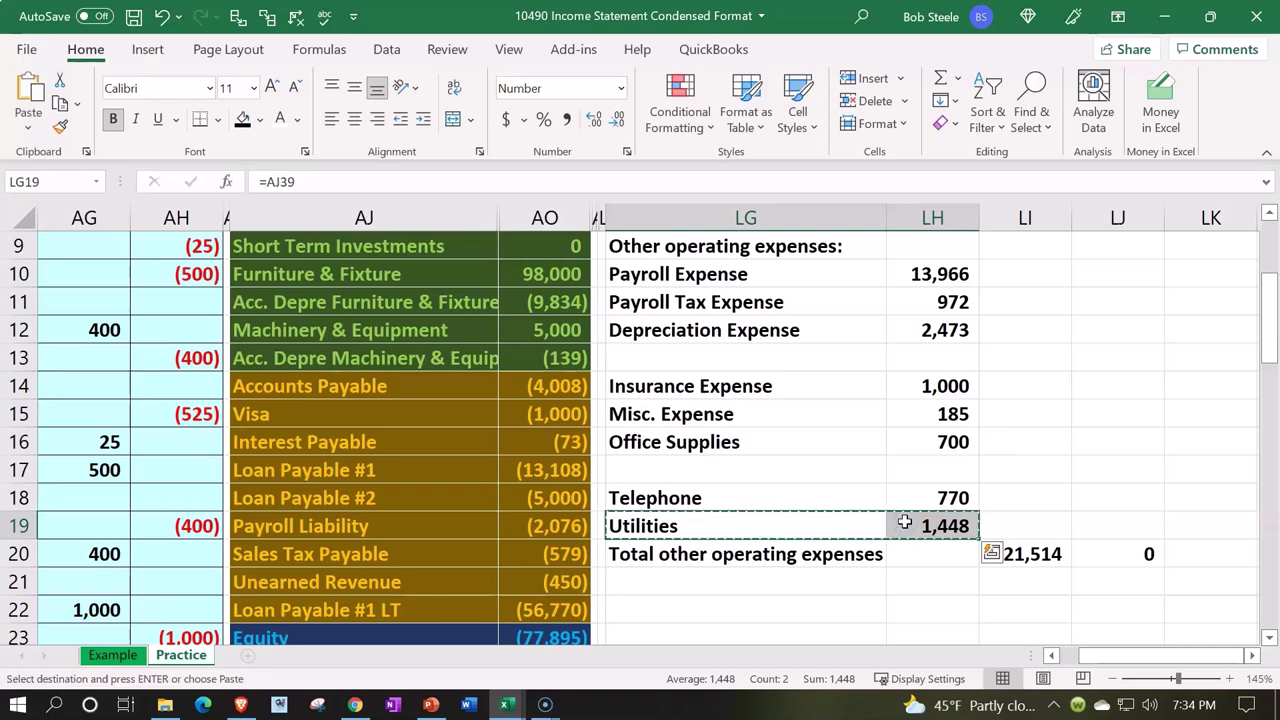
{"action": "left_click", "coordinate": [706, 361]}
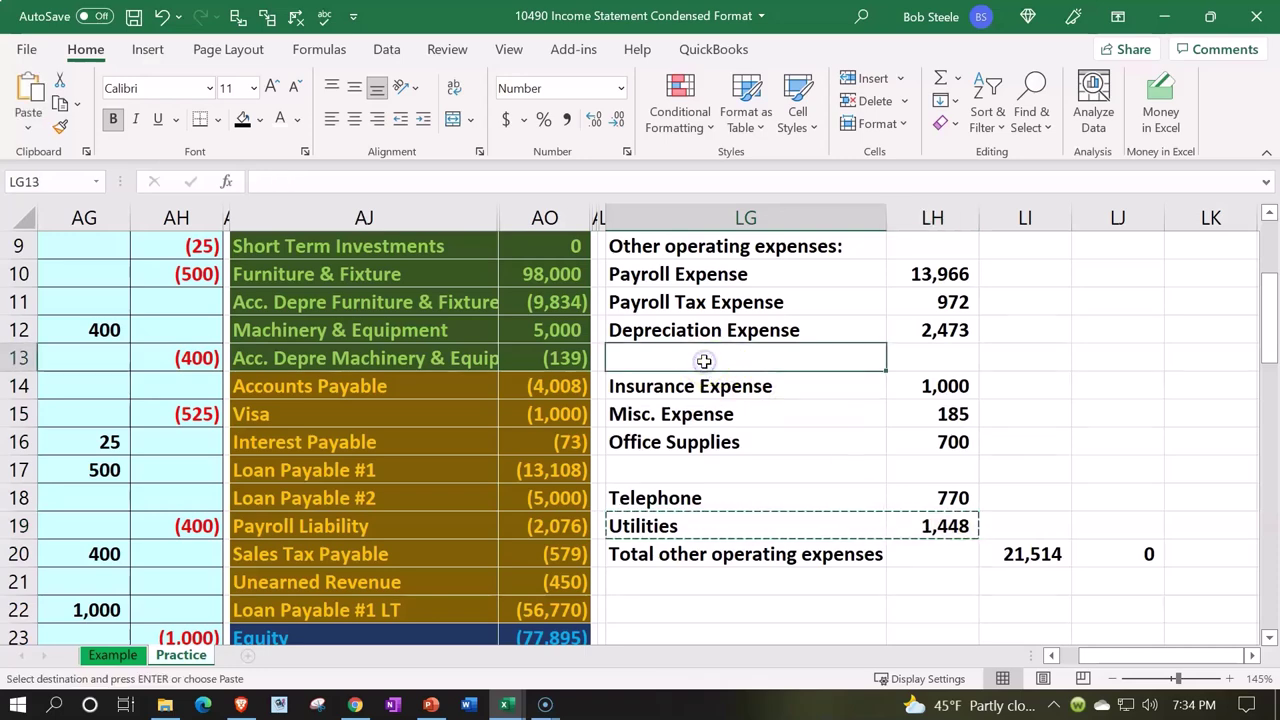
{"action": "key", "text": "ctrl+v"}
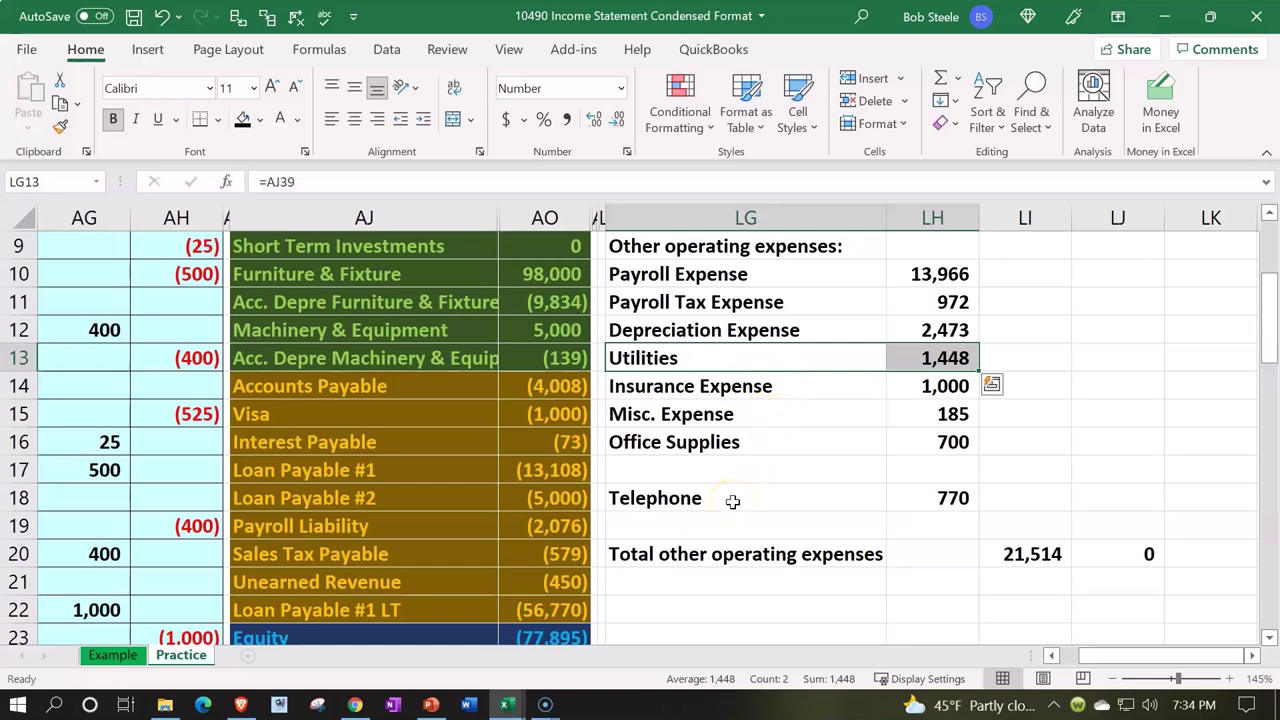
{"action": "key", "text": "Escape"}
- Rearrange Office Supplies, Telephone and Misc. Expense so Misc. Expense (185) comes last
{"action": "left_click_drag", "start_coordinate": [708, 442], "coordinate": [788, 471]}
{"action": "key", "text": "ctrl+v"}
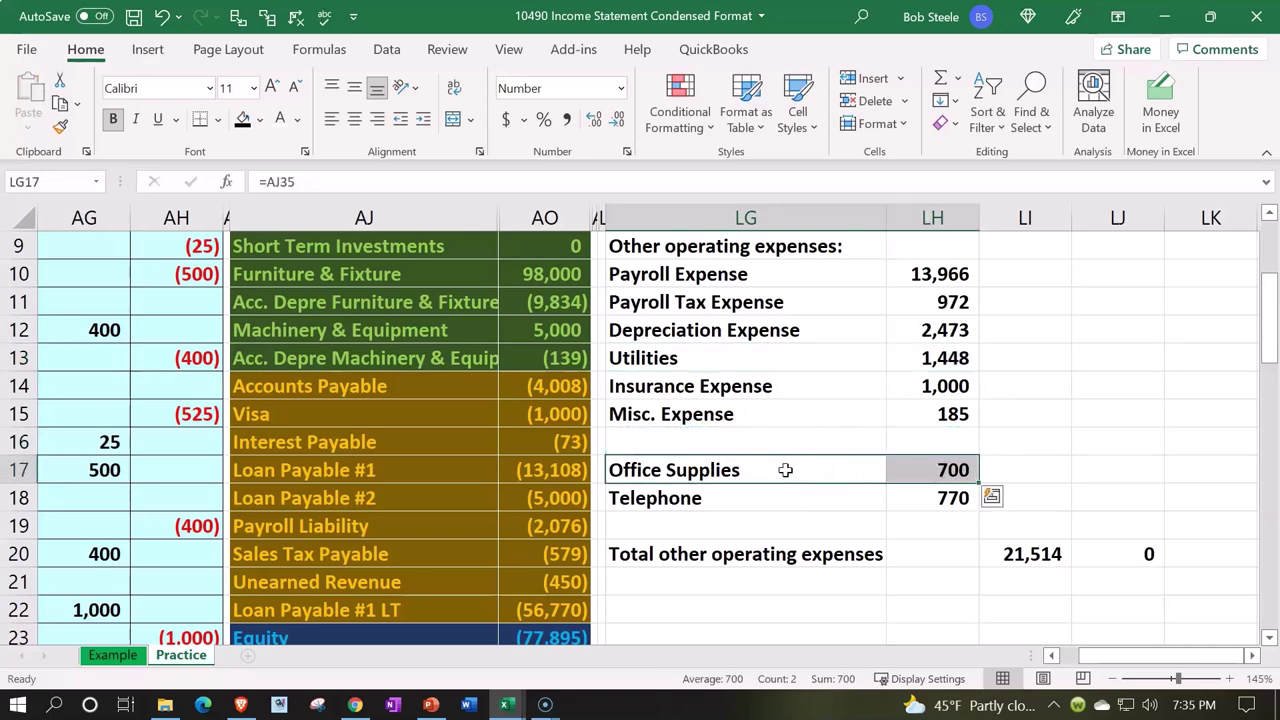
{"action": "left_click", "coordinate": [729, 461]}
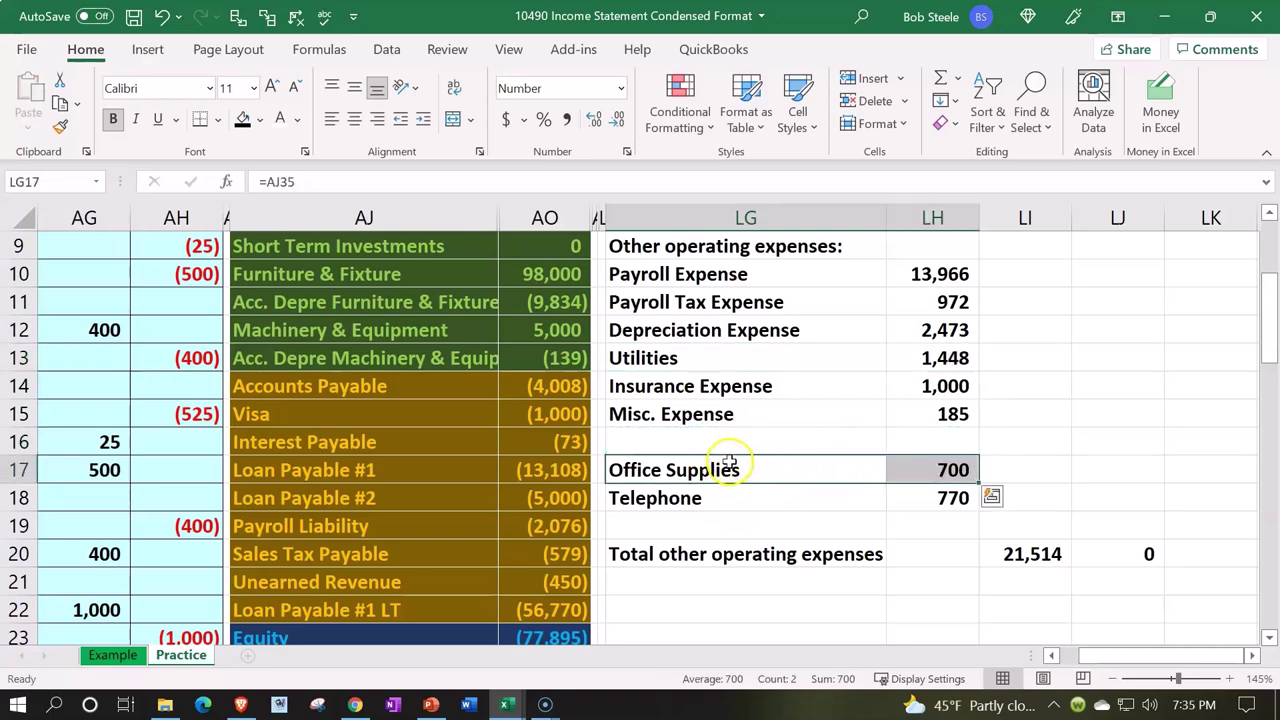
{"action": "left_click", "coordinate": [734, 404]}
{"action": "left_click_drag", "start_coordinate": [734, 404], "coordinate": [733, 520]}
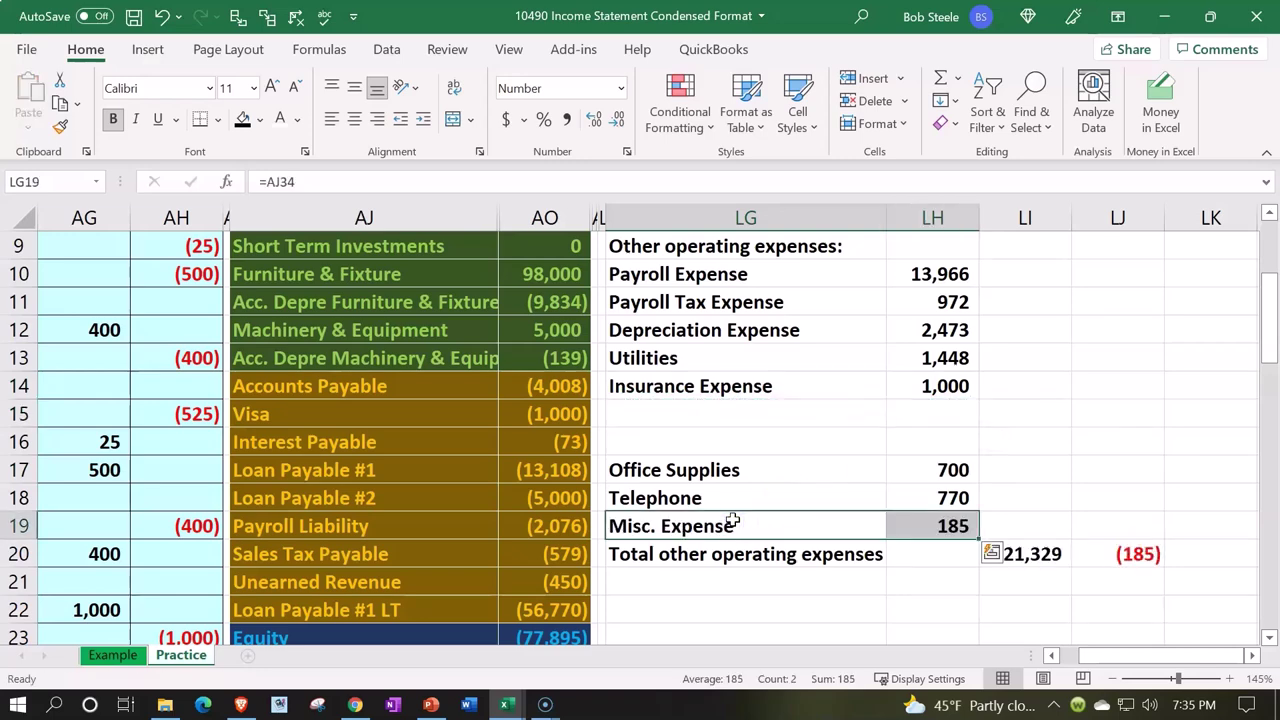
{"action": "left_click_drag", "start_coordinate": [738, 470], "coordinate": [907, 518]}
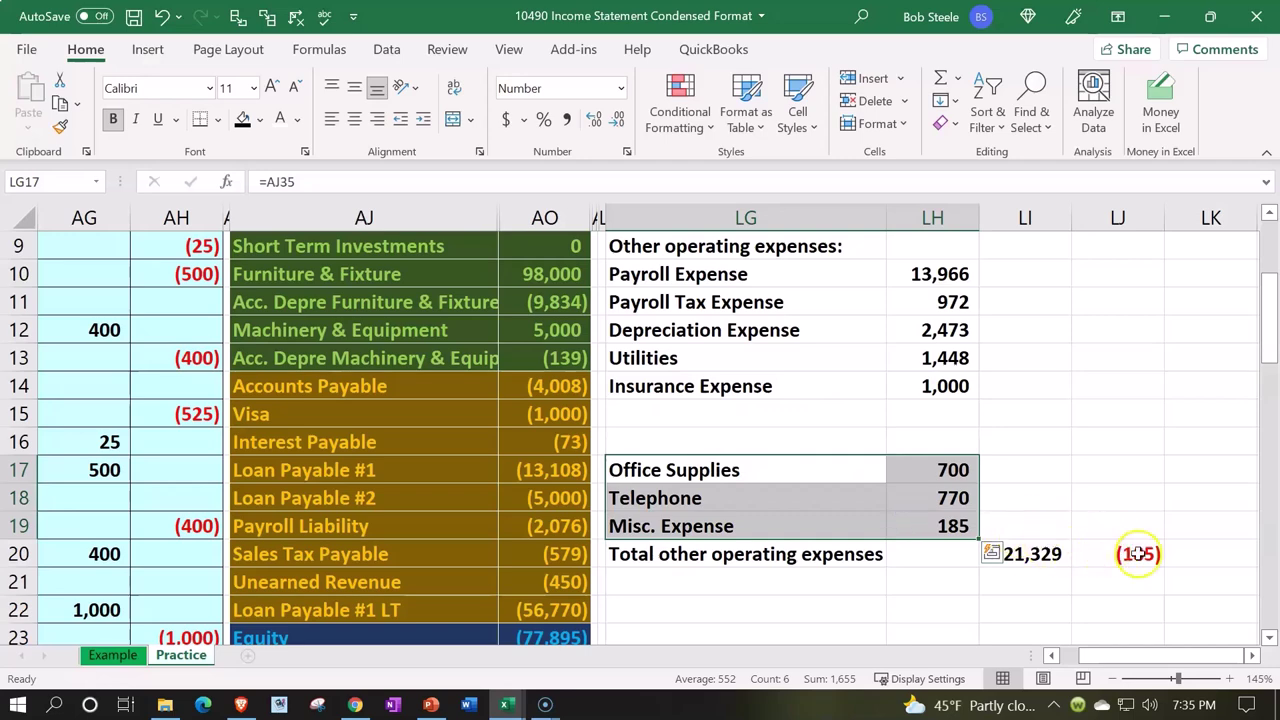
- Extend the total's formula to =SUM(LH10:LH19), including Misc. Expense for 21,514
{"action": "double_click", "coordinate": [1138, 554]}
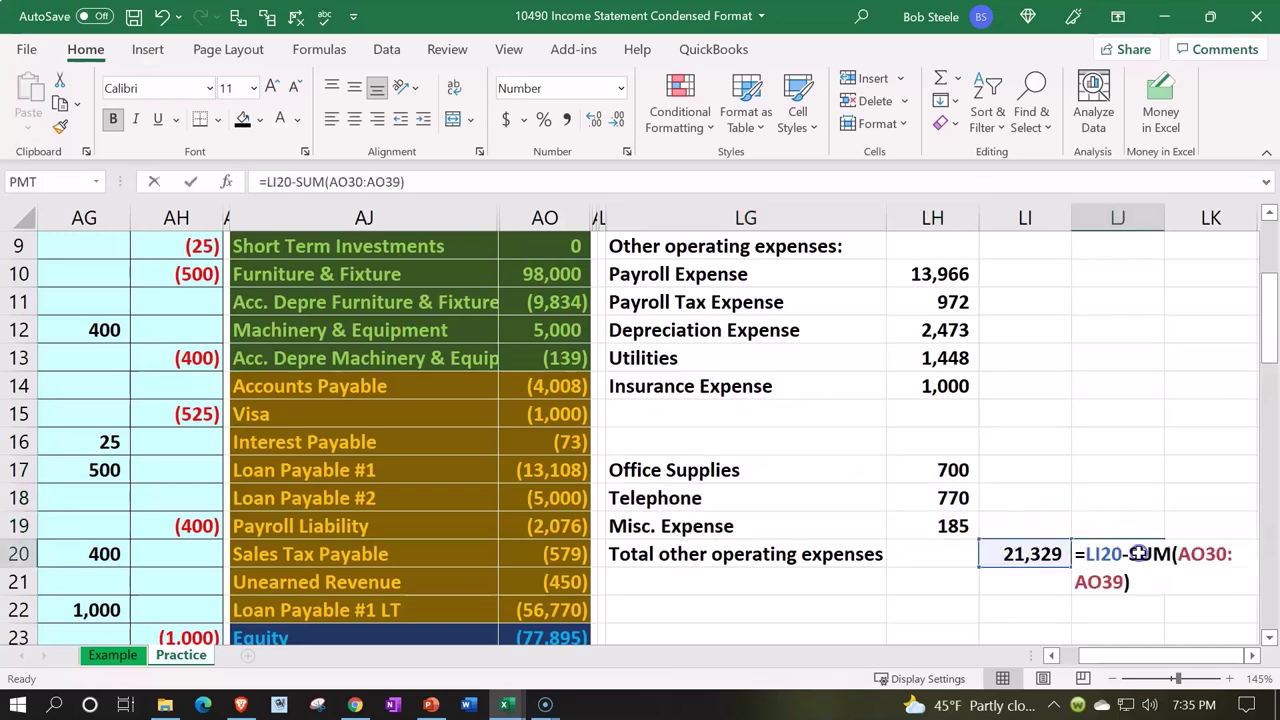
{"action": "key", "text": "Return"}
{"action": "double_click", "coordinate": [1020, 550]}
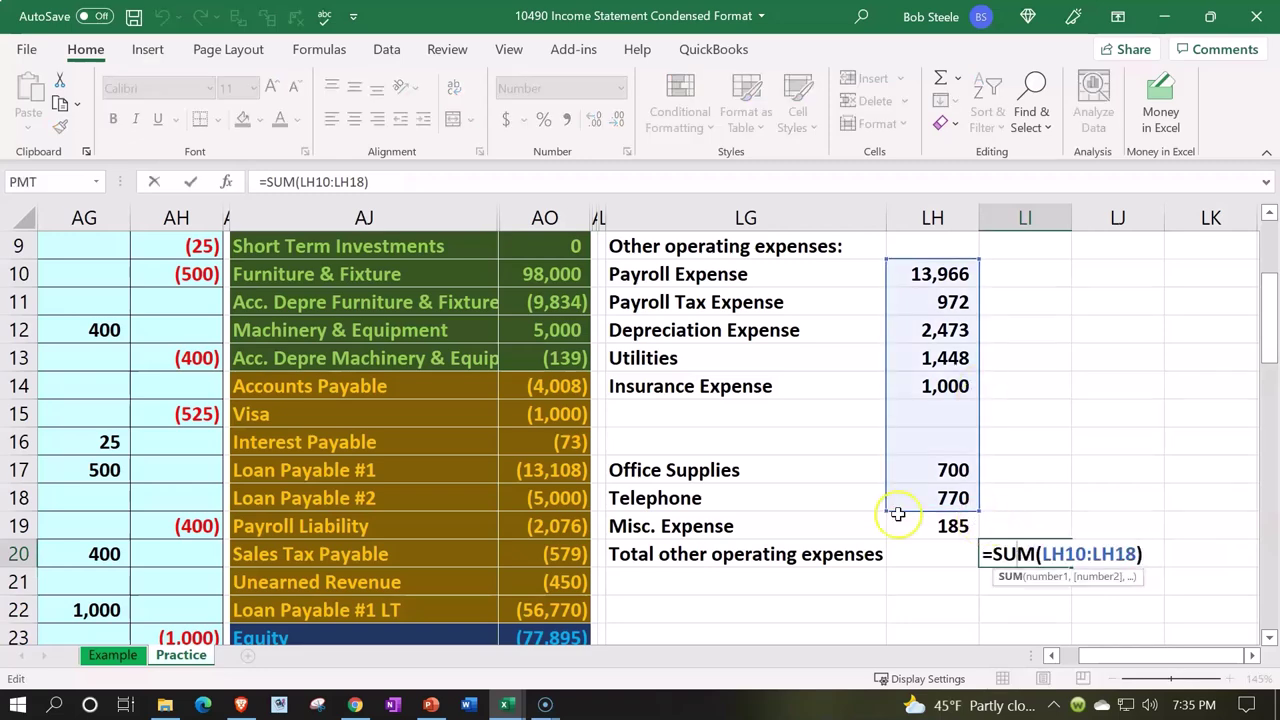
{"action": "left_click_drag", "start_coordinate": [980, 510], "coordinate": [977, 528]}
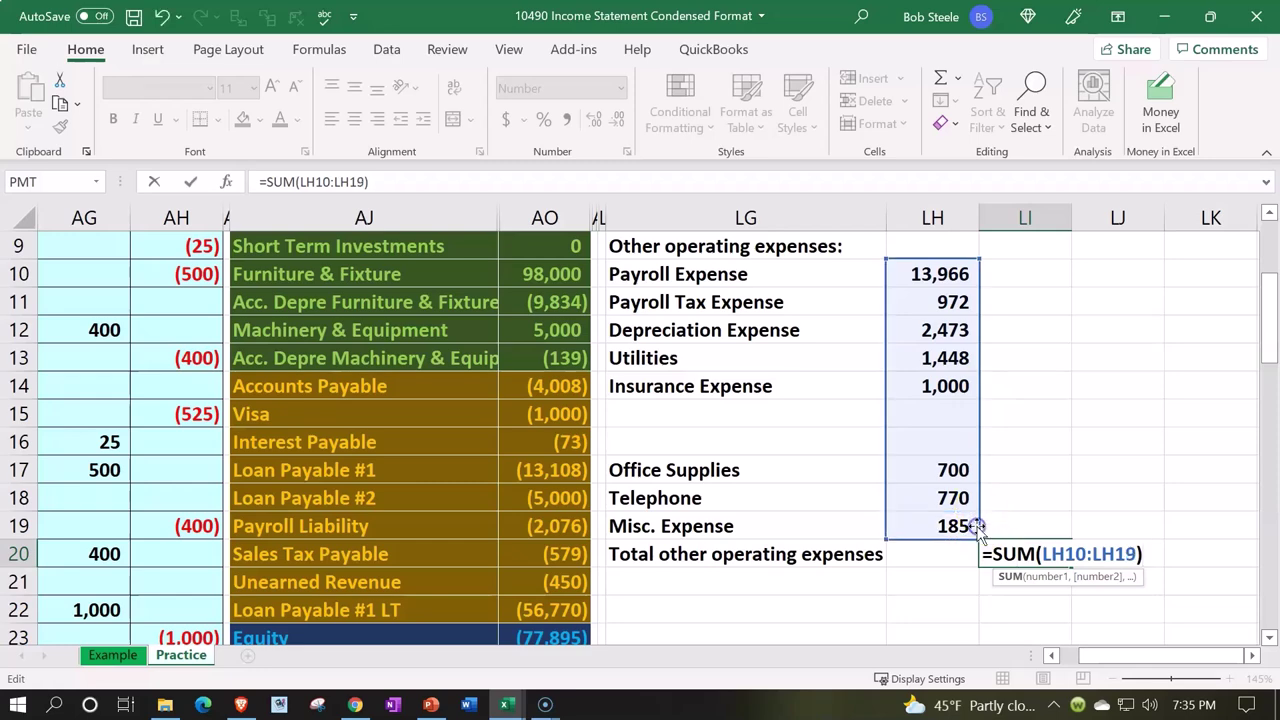
{"action": "key", "text": "Return"}
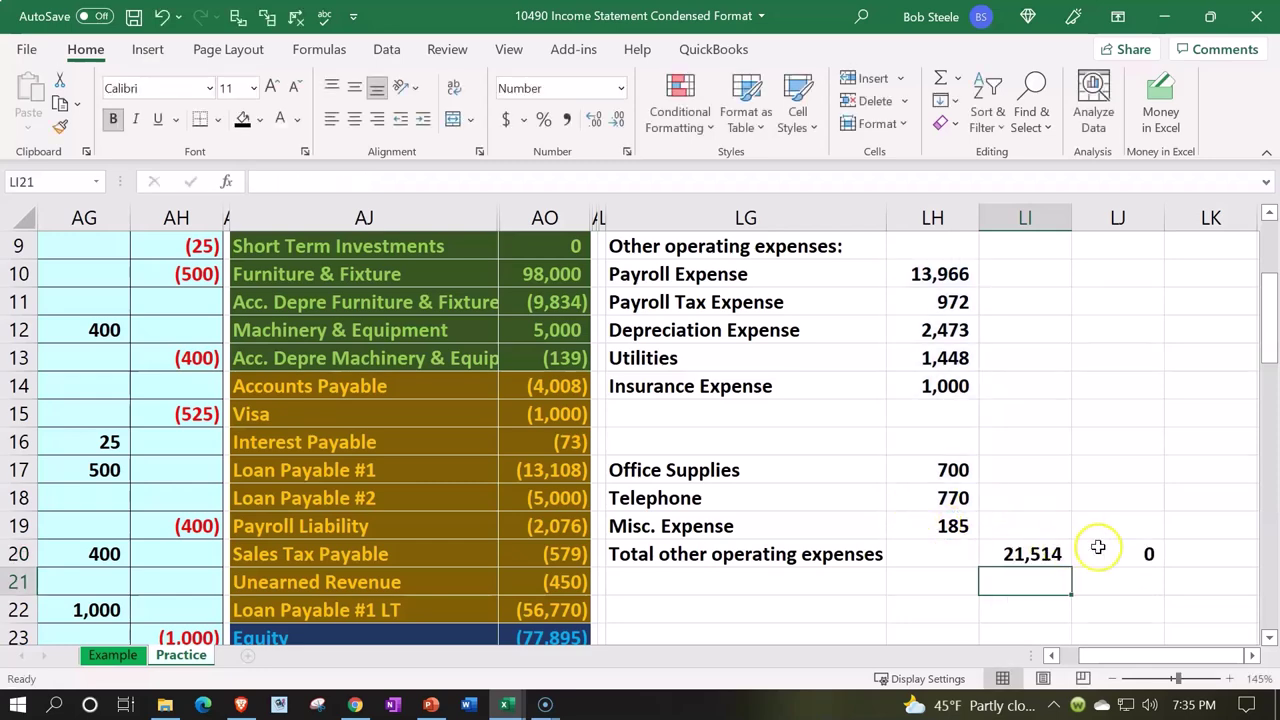
{"action": "left_click_drag", "start_coordinate": [737, 471], "coordinate": [918, 521]}
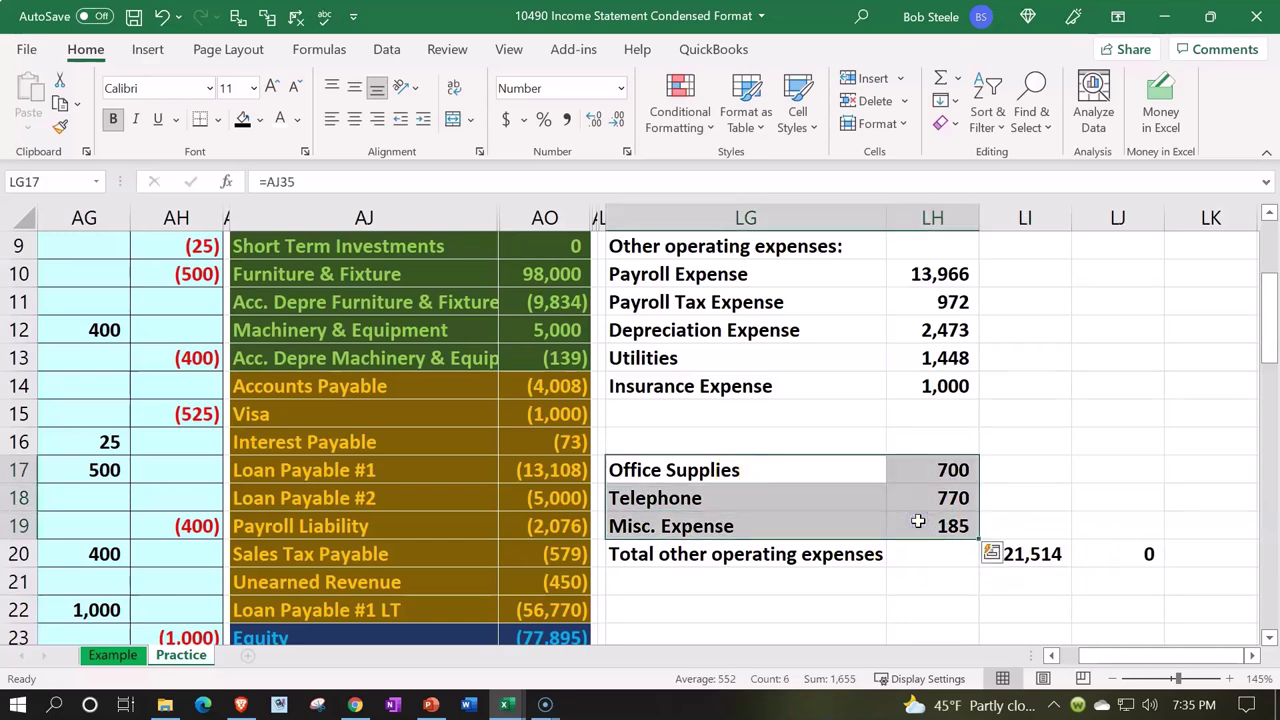
- Move the Office Supplies, Telephone and Misc. Expense rows up to close the gap
{"action": "key", "text": "ctrl+x"}
{"action": "left_click", "coordinate": [712, 408]}
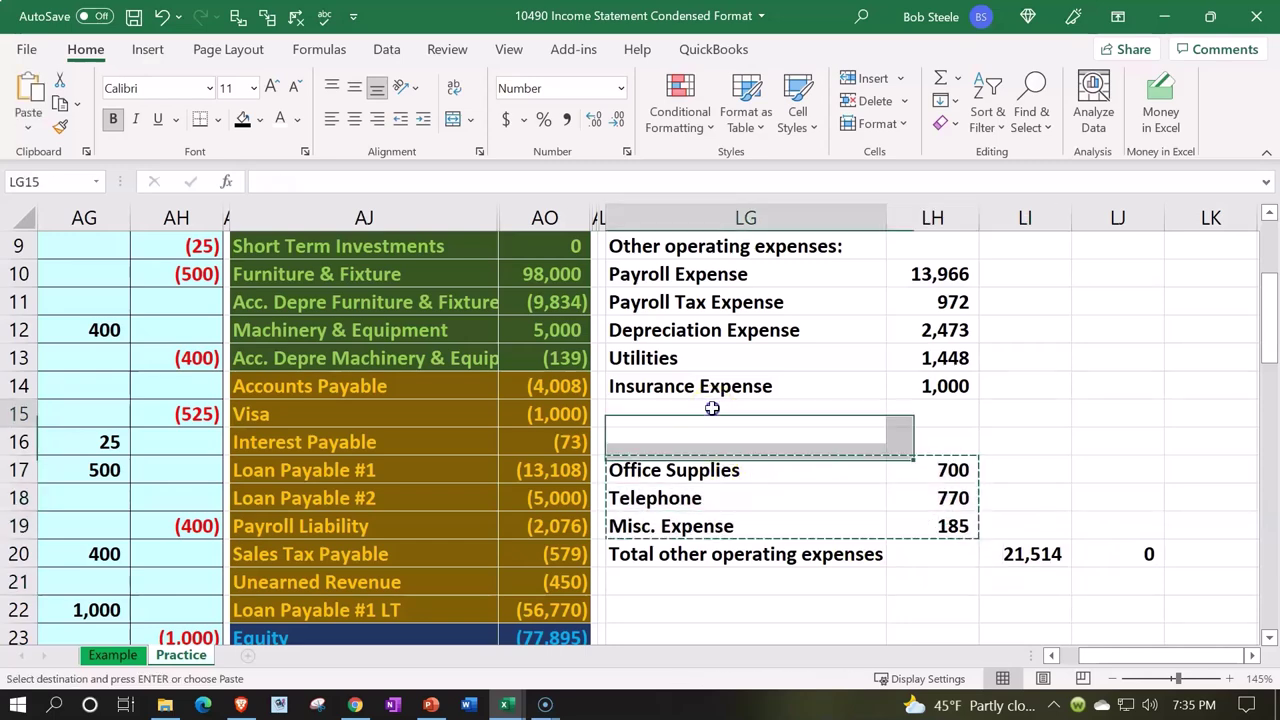
{"action": "key", "text": "ctrl+v"}
- Move Total other operating expenses up to row 18 and clear the LJ20 check formula
{"action": "left_click", "coordinate": [765, 495]}
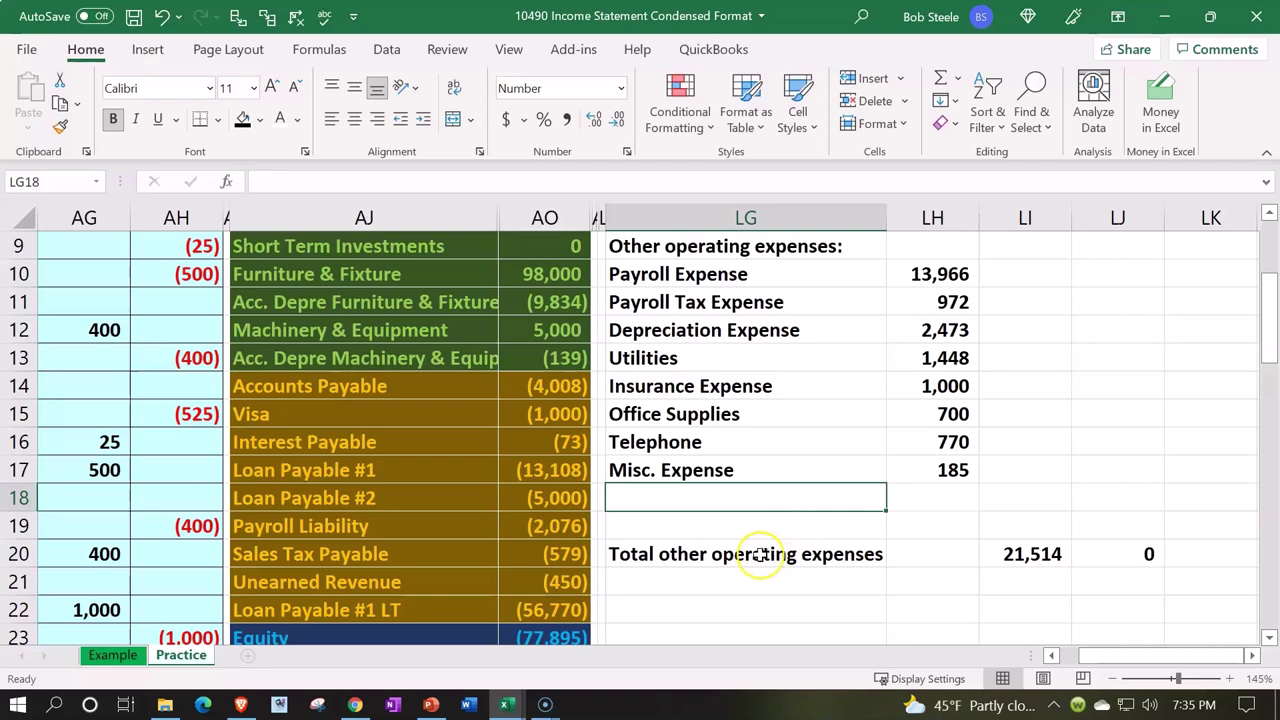
{"action": "left_click_drag", "start_coordinate": [760, 554], "coordinate": [832, 498]}
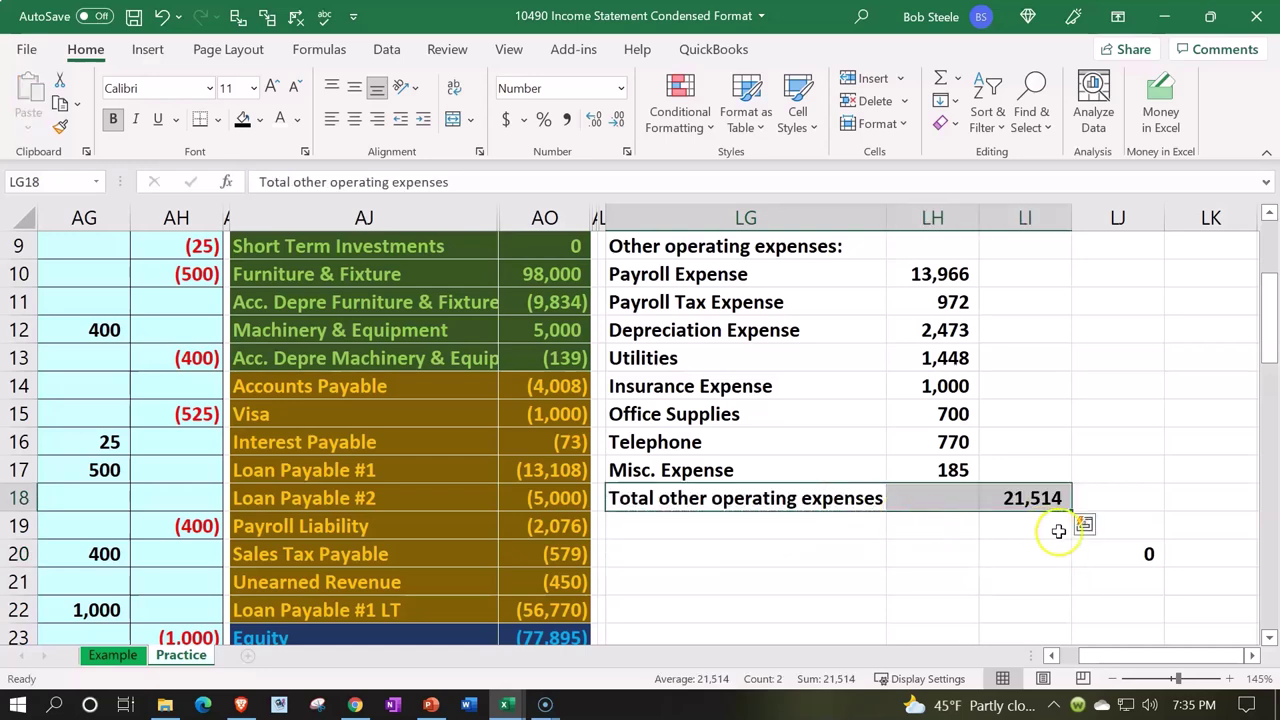
{"action": "left_click", "coordinate": [1149, 546]}
{"action": "key", "text": "Delete"}
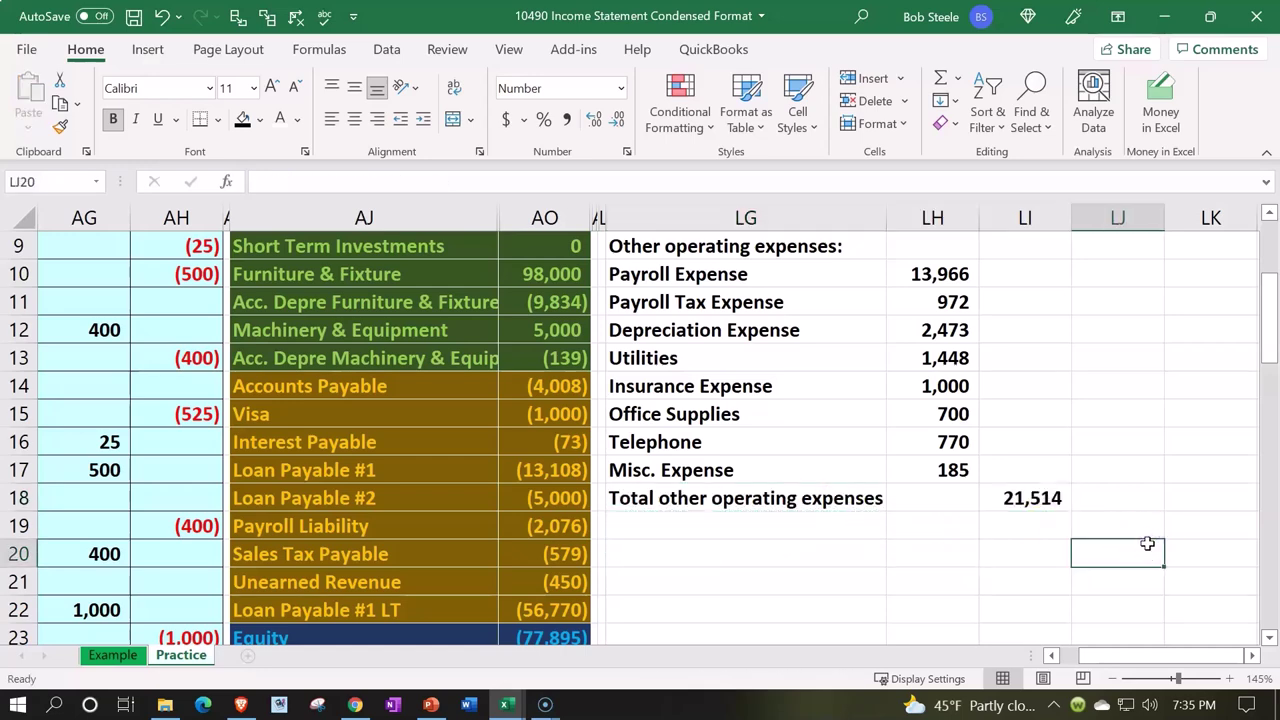
- Indent the expense labels once and the total label one level further
{"action": "scroll", "coordinate": [886, 563], "scroll_direction": "up", "scroll_amount": 1}
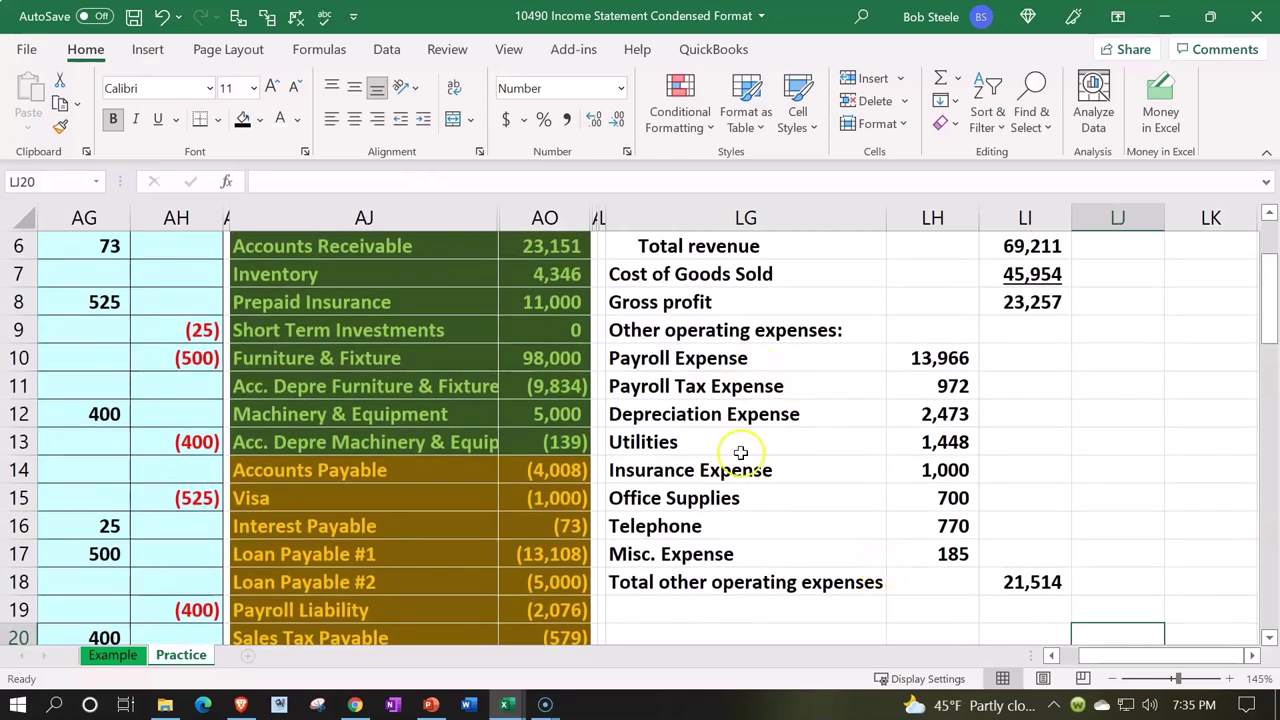
{"action": "scroll", "coordinate": [740, 453], "scroll_direction": "up", "scroll_amount": 2}
{"action": "scroll", "coordinate": [740, 450], "scroll_direction": "down", "scroll_amount": 1}
{"action": "scroll", "coordinate": [742, 400], "scroll_direction": "down", "scroll_amount": 1}
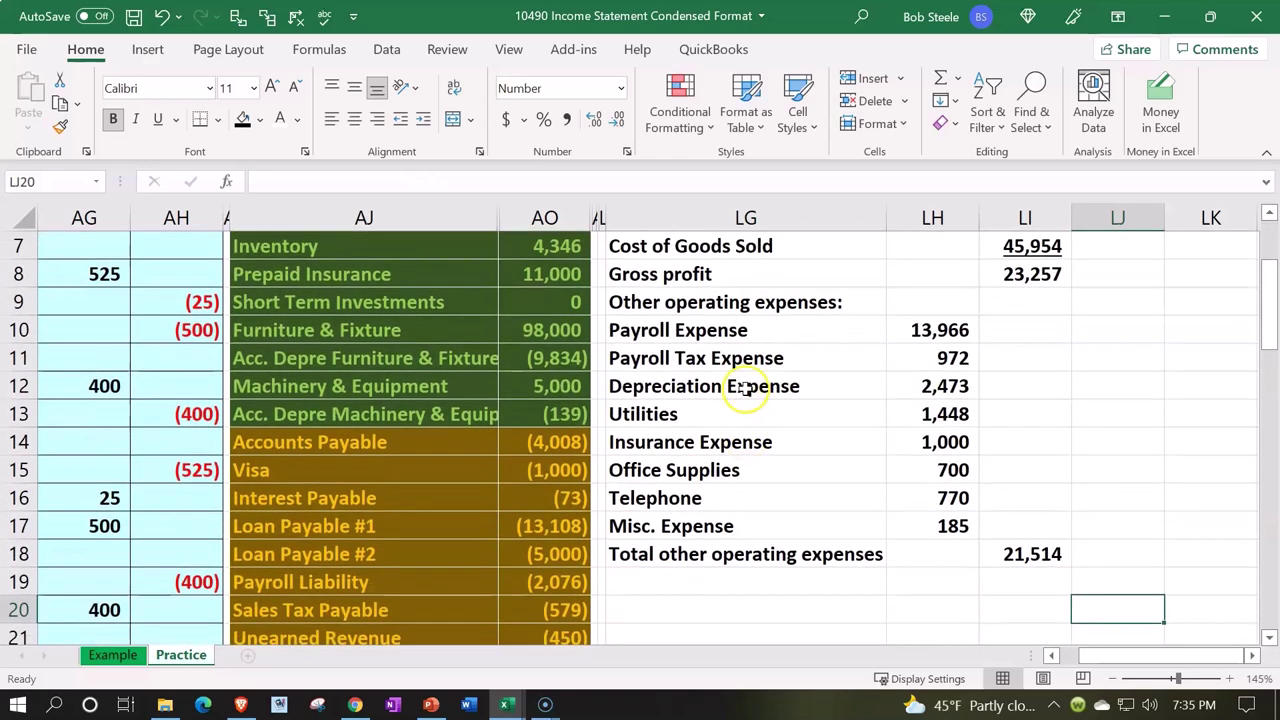
{"action": "left_click_drag", "start_coordinate": [750, 332], "coordinate": [785, 556]}
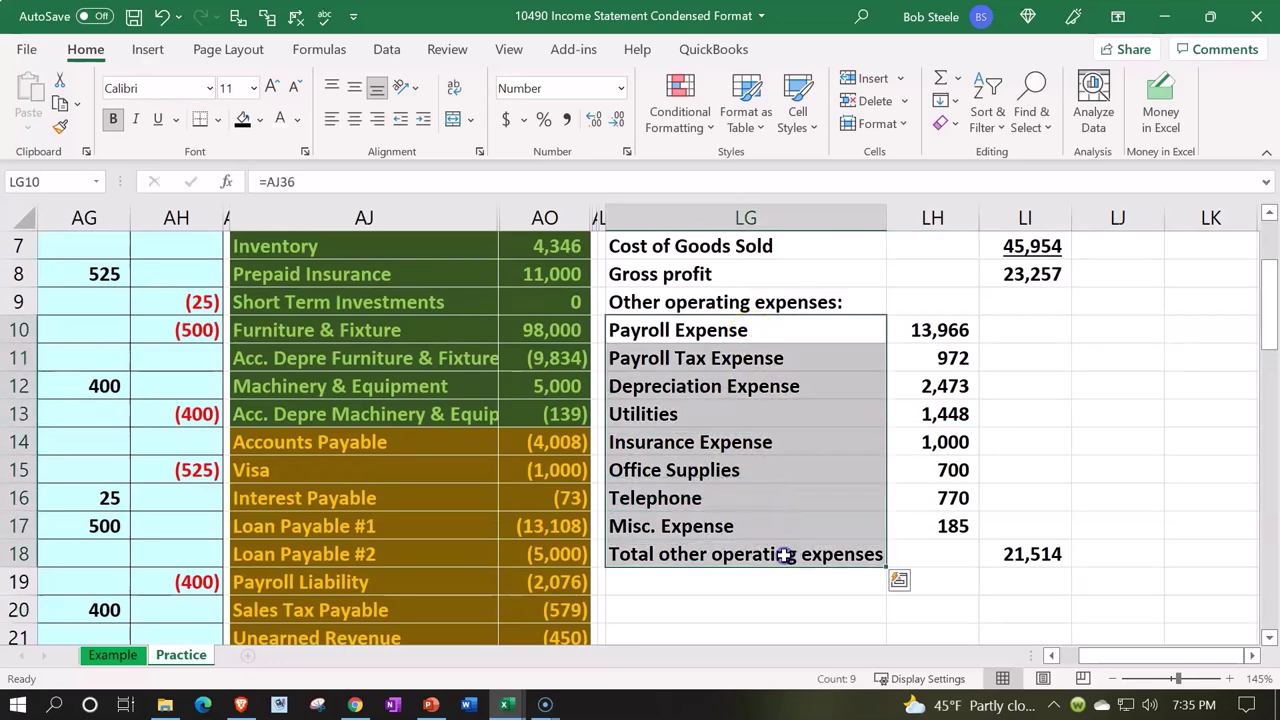
{"action": "left_click", "coordinate": [425, 120]}
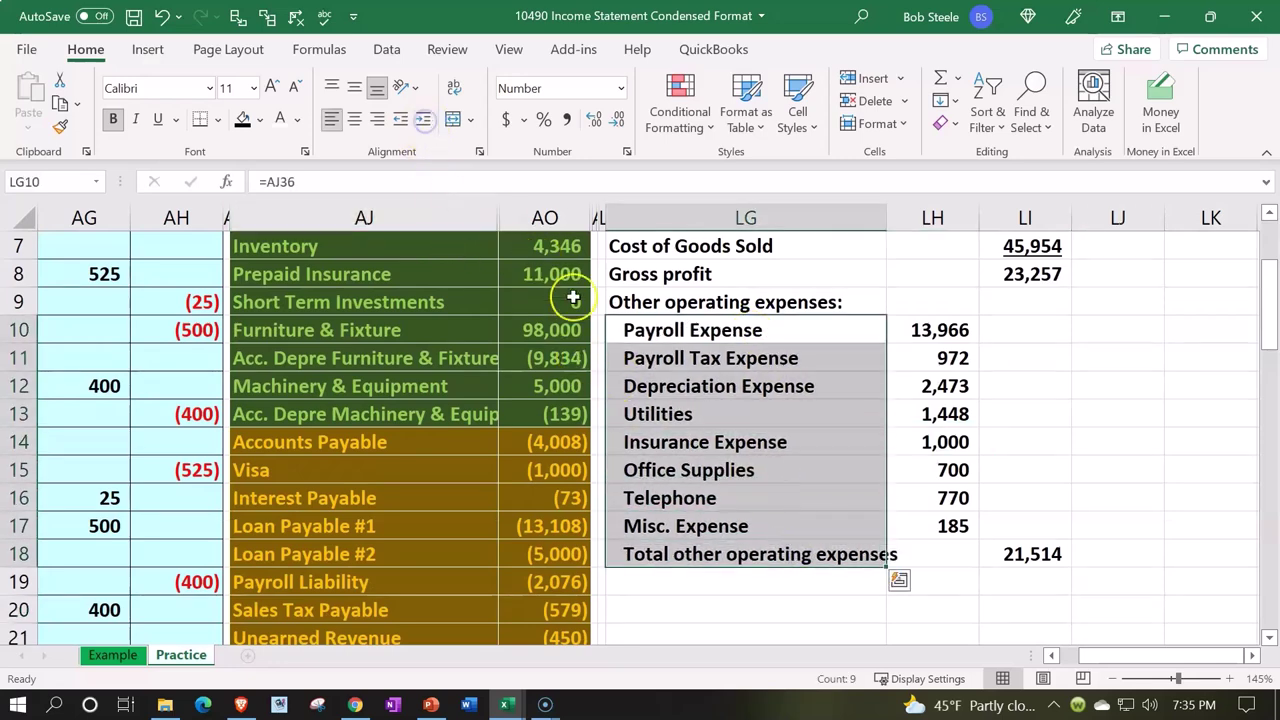
{"action": "left_click", "coordinate": [678, 554]}
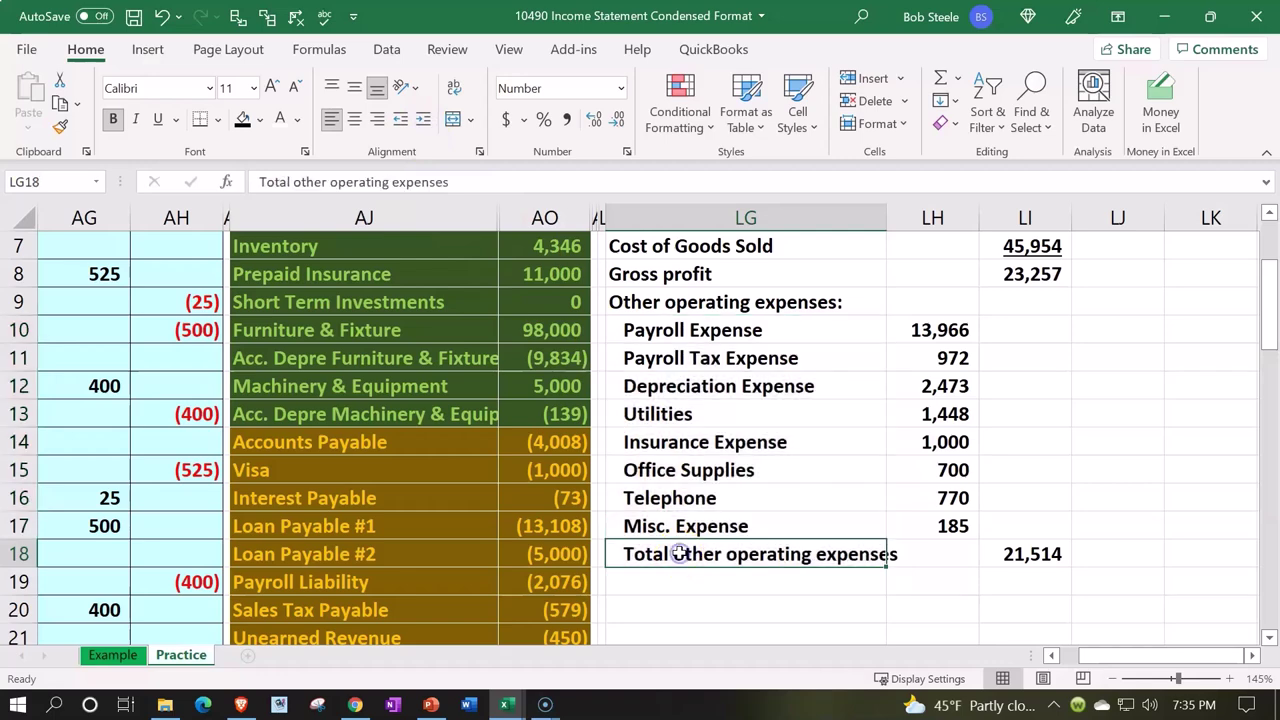
{"action": "left_click", "coordinate": [425, 120]}
- Underline the Misc. Expense amount 185
{"action": "left_click", "coordinate": [900, 526]}
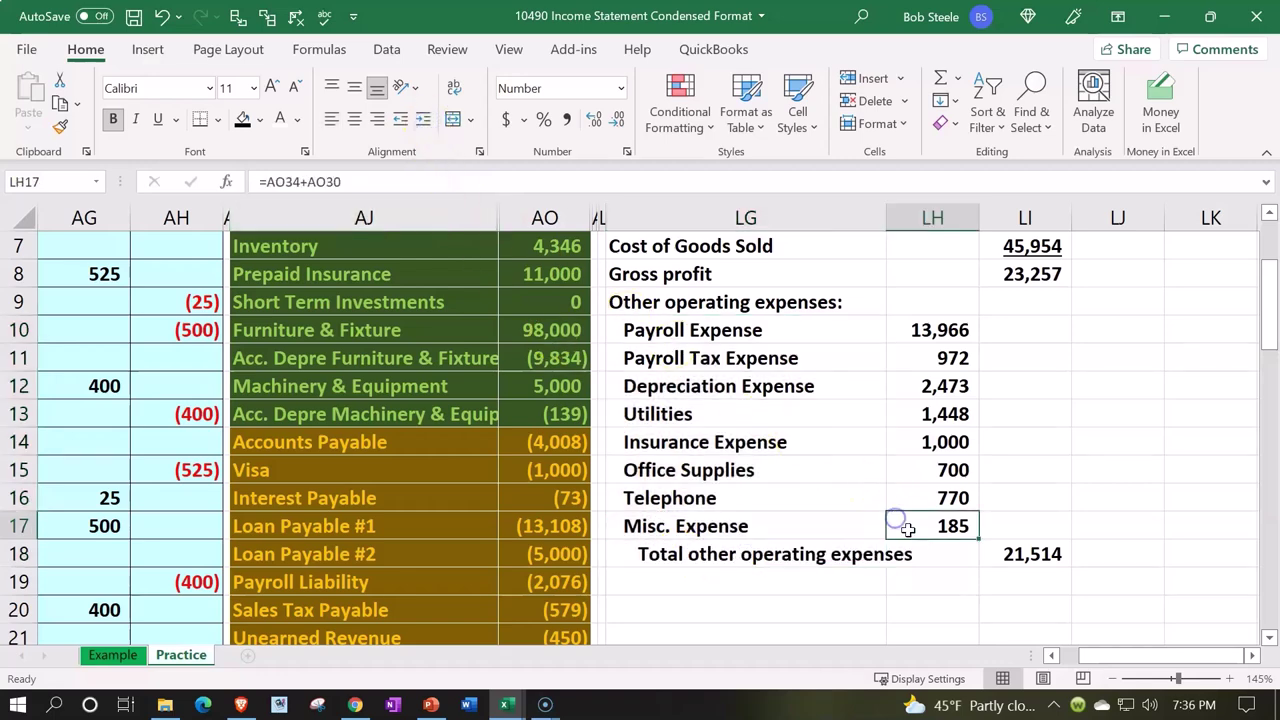
{"action": "left_click", "coordinate": [163, 120]}
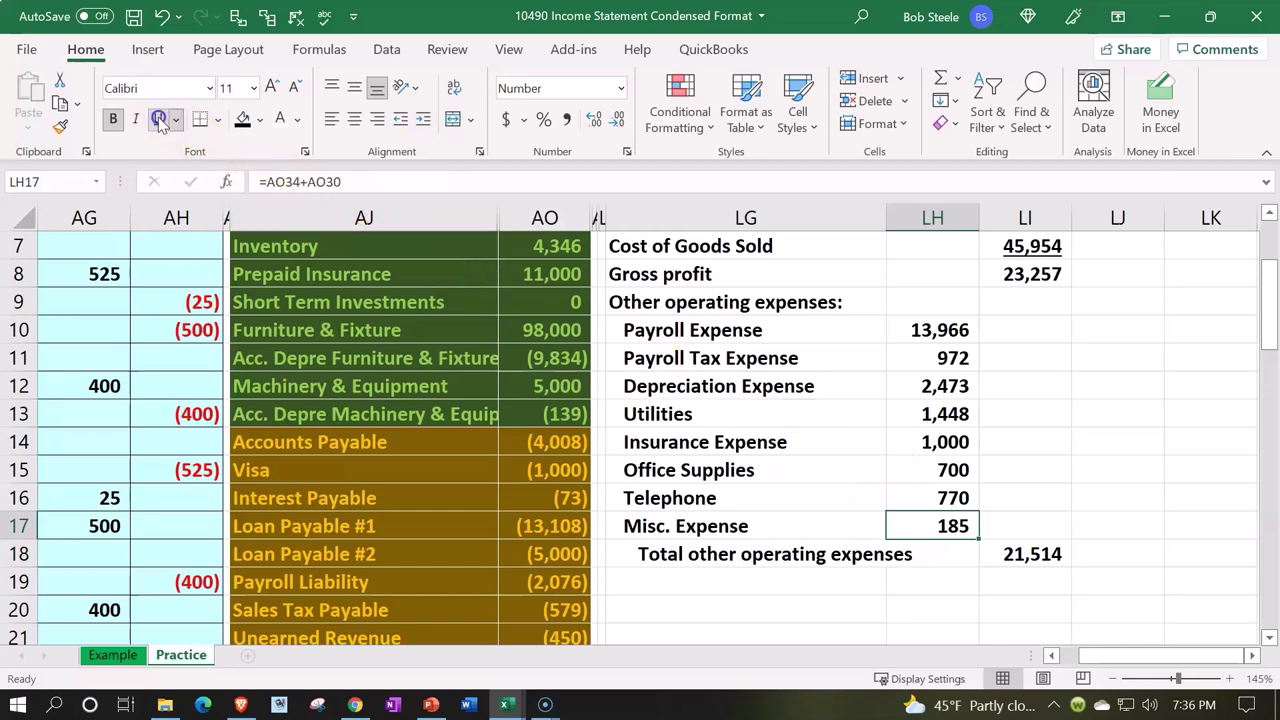
{"action": "left_click", "coordinate": [578, 373]}
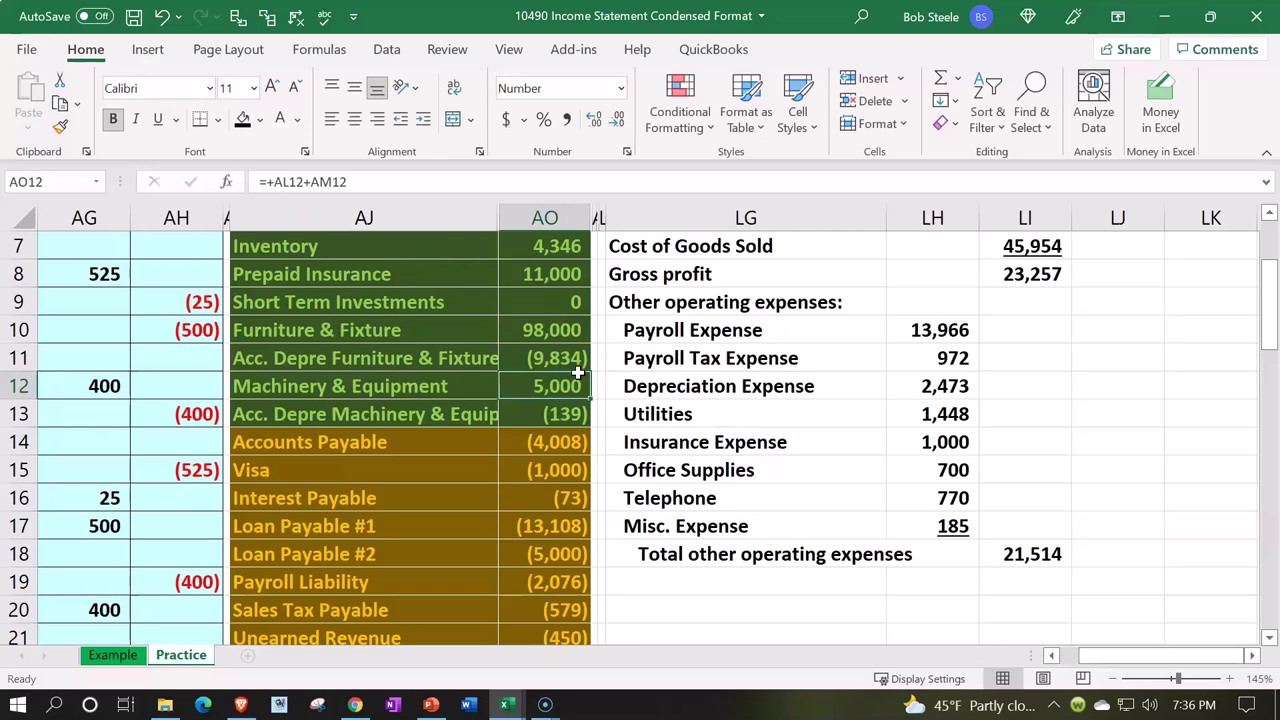
- Label row 19 'Net operating income'
{"action": "left_click", "coordinate": [685, 586]}
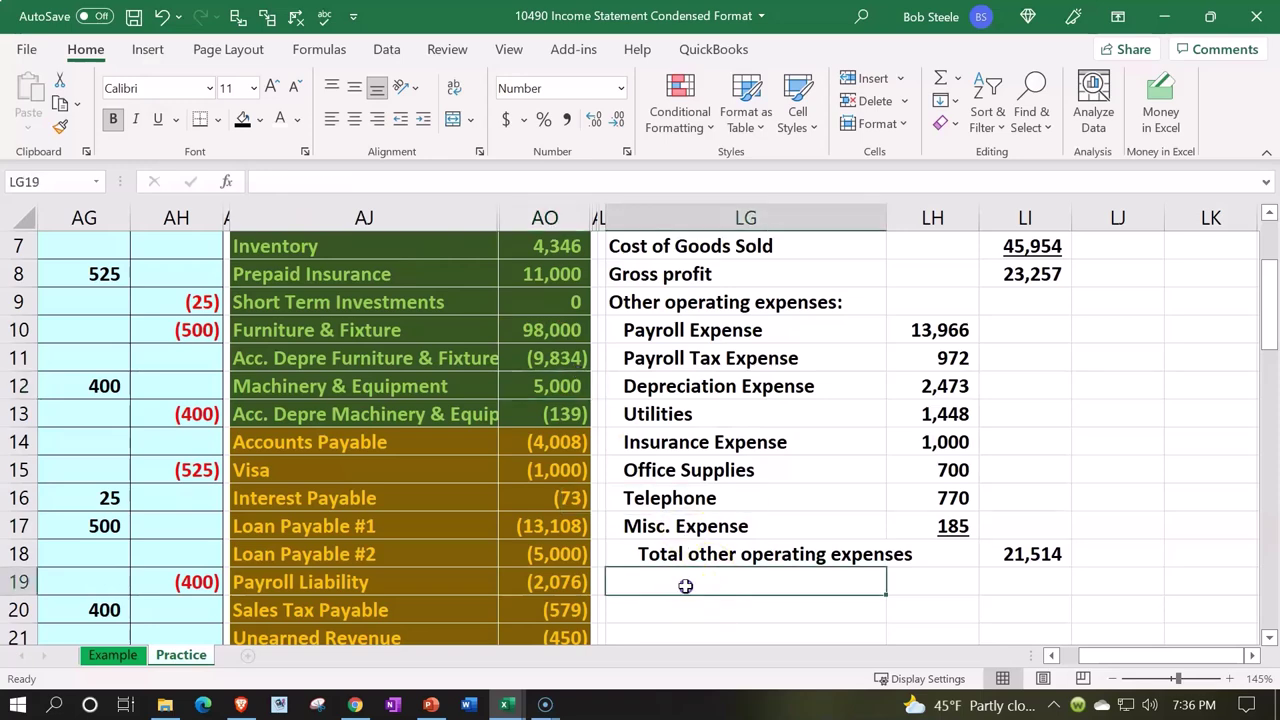
{"action": "type", "text": "Other"}
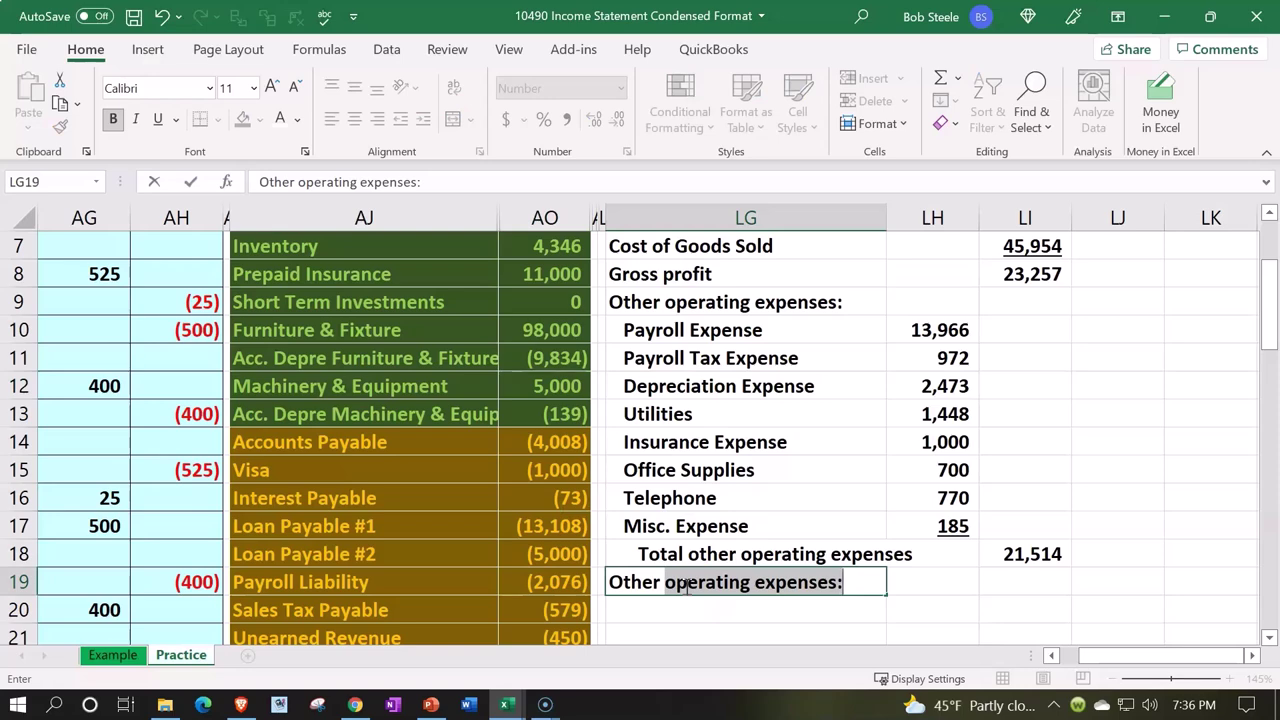
{"action": "key", "text": "BackSpace"}
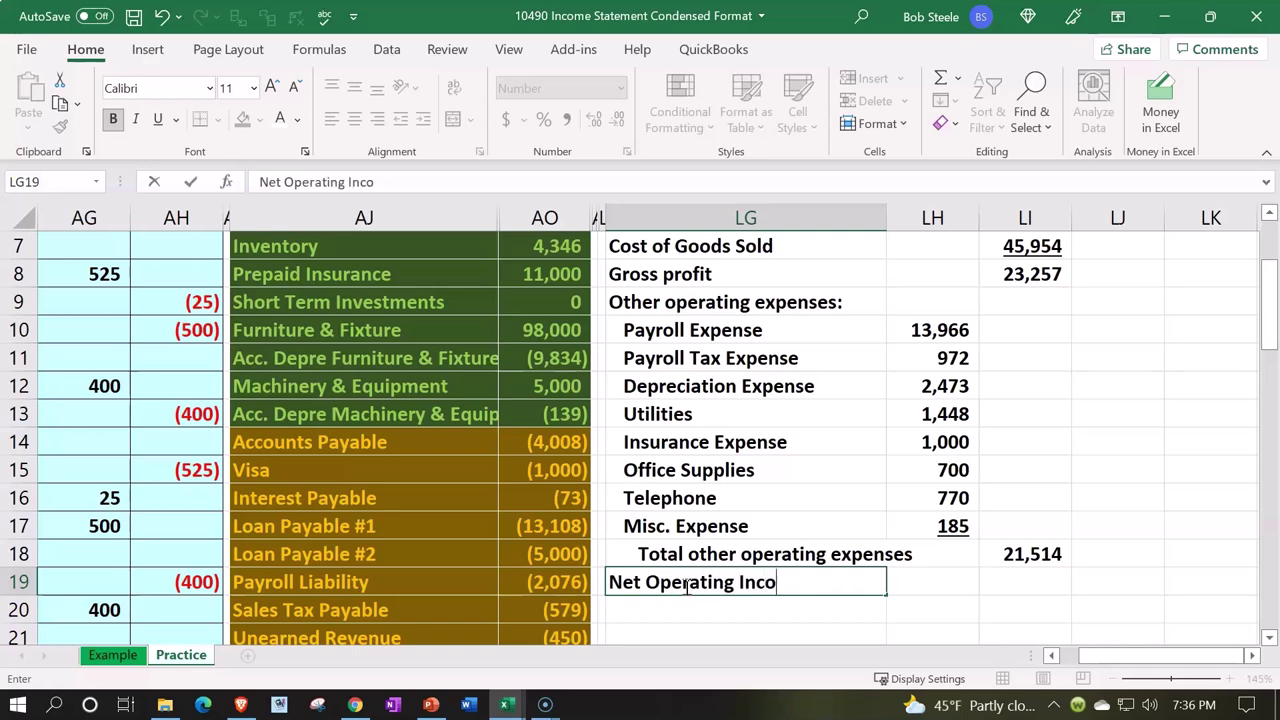
{"action": "key", "text": "BackSpace"}
{"action": "key", "text": "BackSpace"}
{"action": "key", "text": "BackSpace"}
{"action": "key", "text": "BackSpace"}
{"action": "key", "text": "BackSpace"}
{"action": "key", "text": "BackSpace"}
{"action": "key", "text": "BackSpace"}
{"action": "key", "text": "BackSpace"}
{"action": "key", "text": "BackSpace"}
{"action": "key", "text": "BackSpace"}
{"action": "key", "text": "BackSpace"}
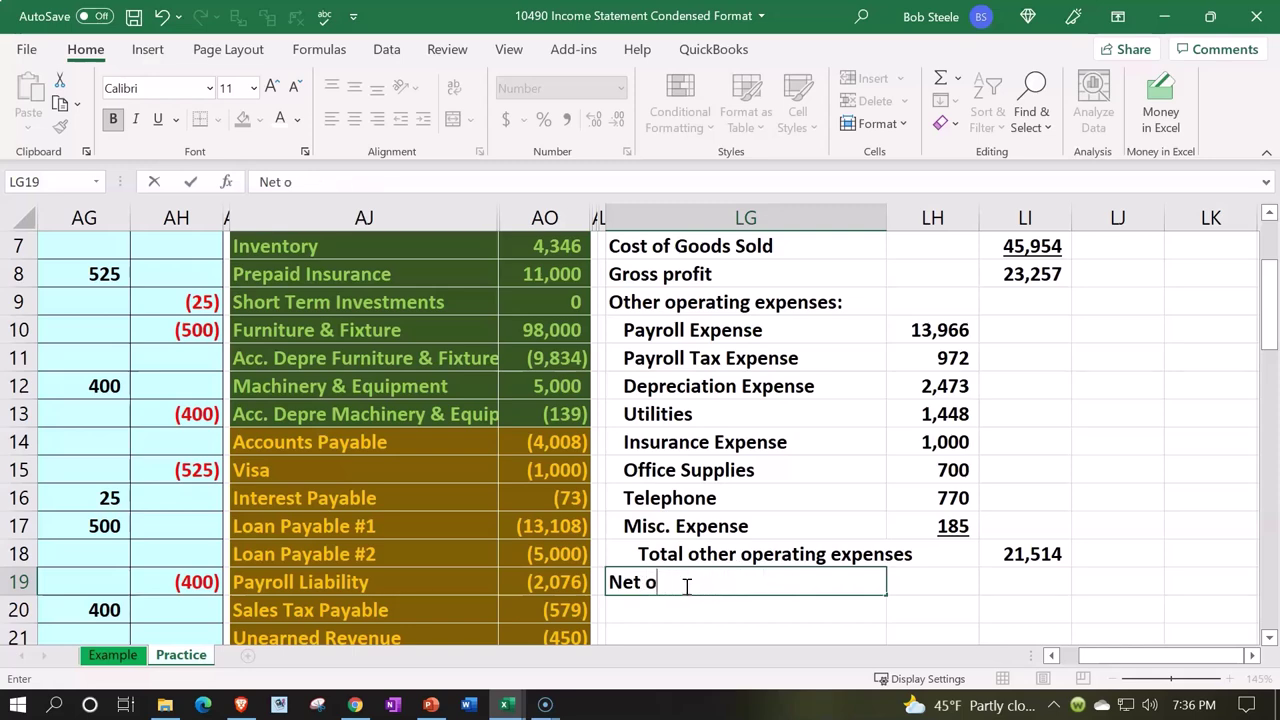
{"action": "type", "text": "ncome"}
{"action": "key", "text": "Tab"}
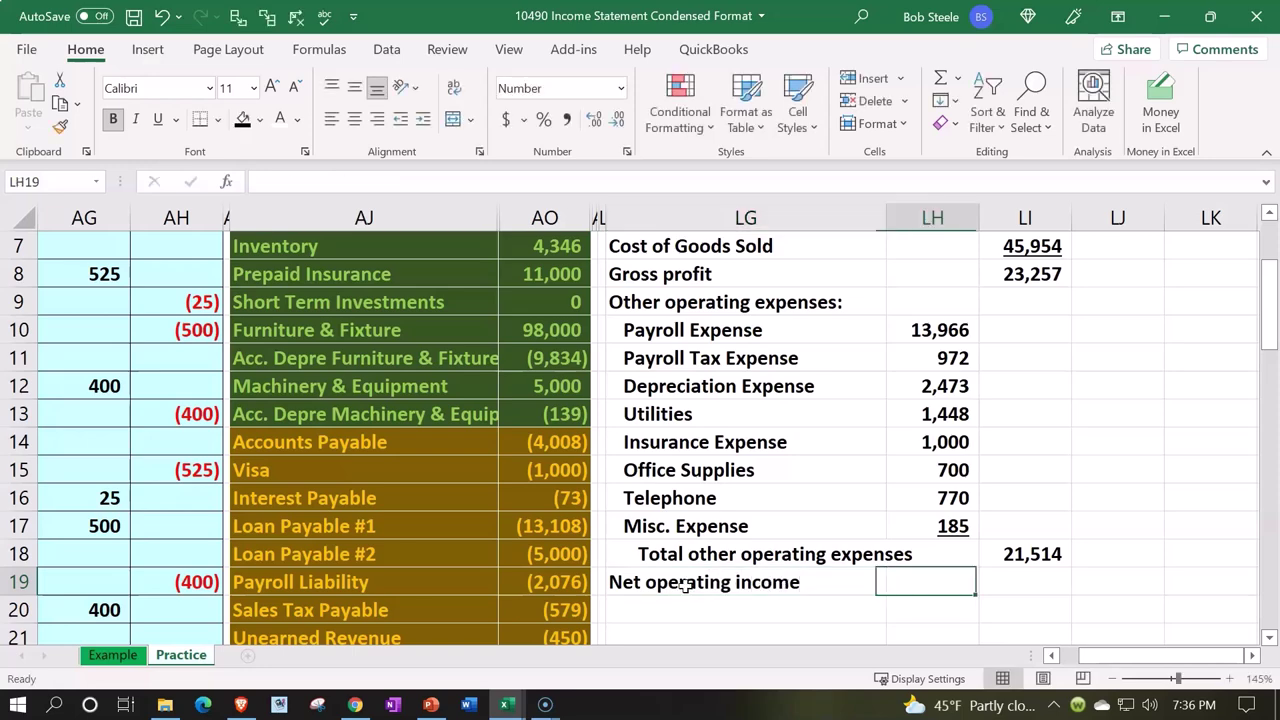
- Enter =LI8-LI18 in LI19 to show net operating income of 1,743
{"action": "key", "text": "Tab"}
{"action": "type", "text": "="}
{"action": "key", "text": "Up"}
{"action": "key", "text": "Up"}
{"action": "key", "text": "Up"}
{"action": "key", "text": "Up"}
{"action": "key", "text": "Up"}
{"action": "key", "text": "Up"}
{"action": "key", "text": "Up"}
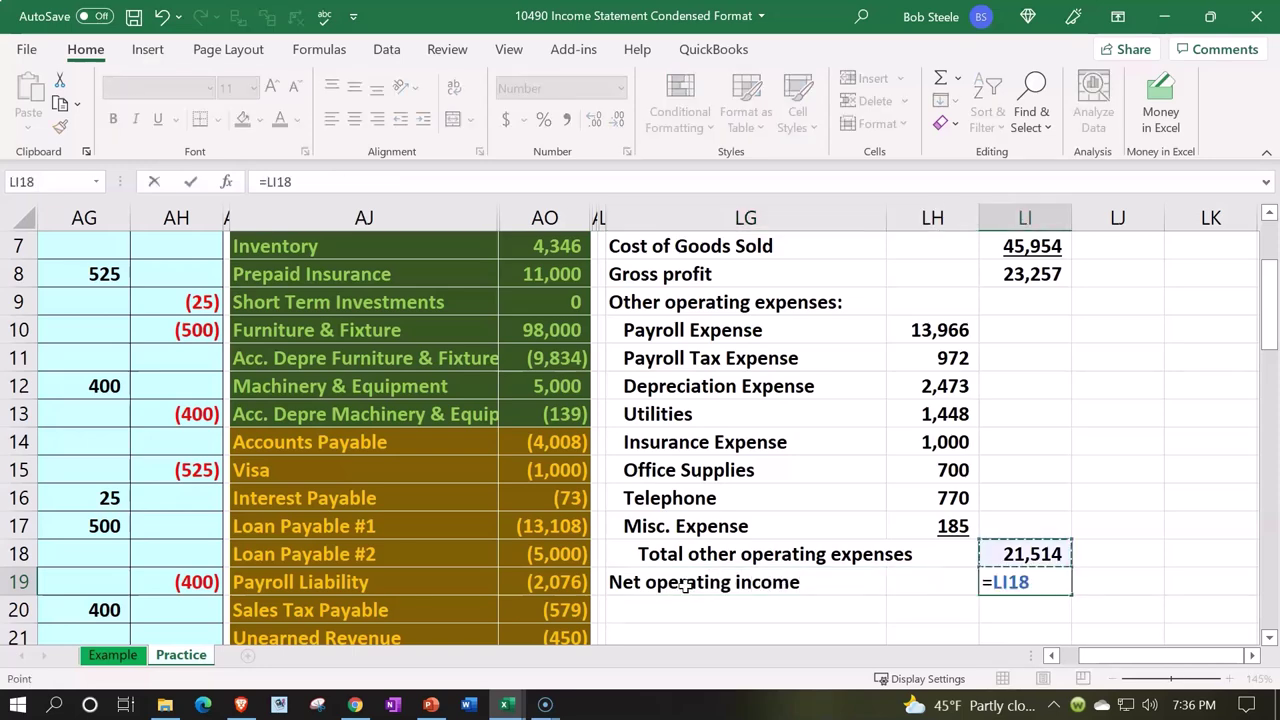
{"action": "key", "text": "Up"}
{"action": "key", "text": "Up"}
{"action": "key", "text": "Up"}
{"action": "key", "text": "Up"}
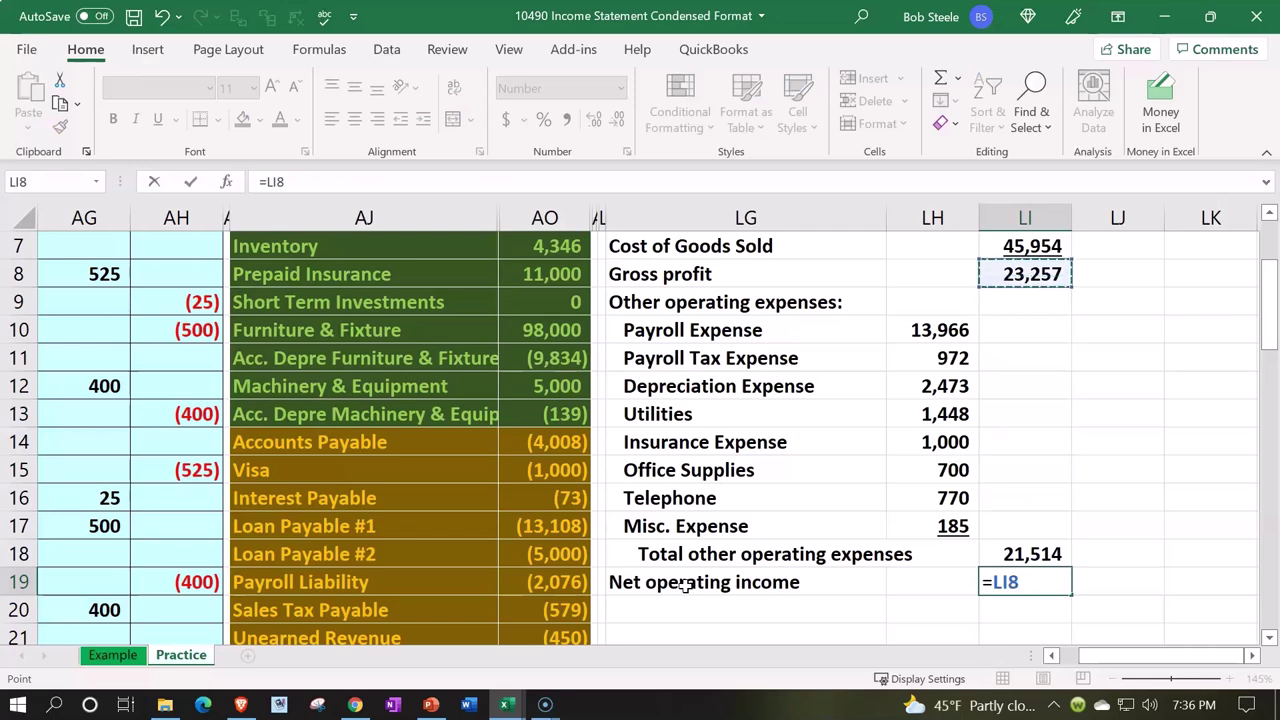
{"action": "type", "text": "-"}
{"action": "key", "text": "Up"}
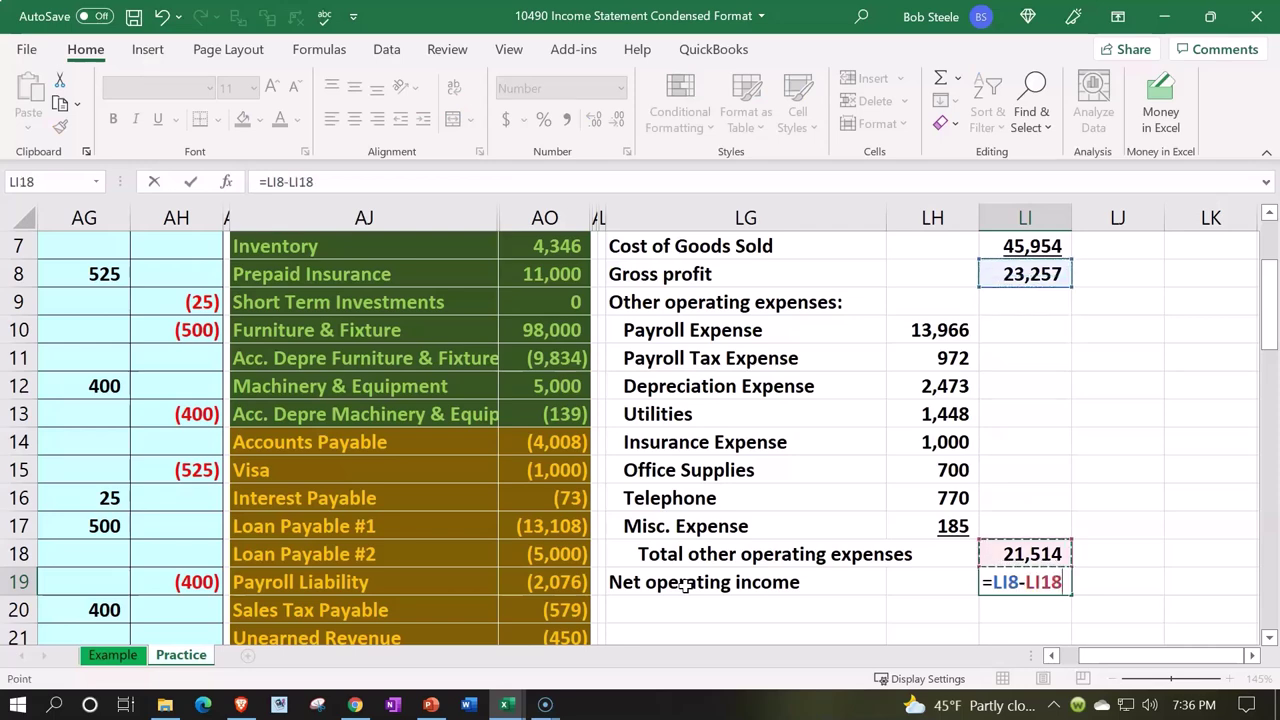
{"action": "key", "text": "Return"}
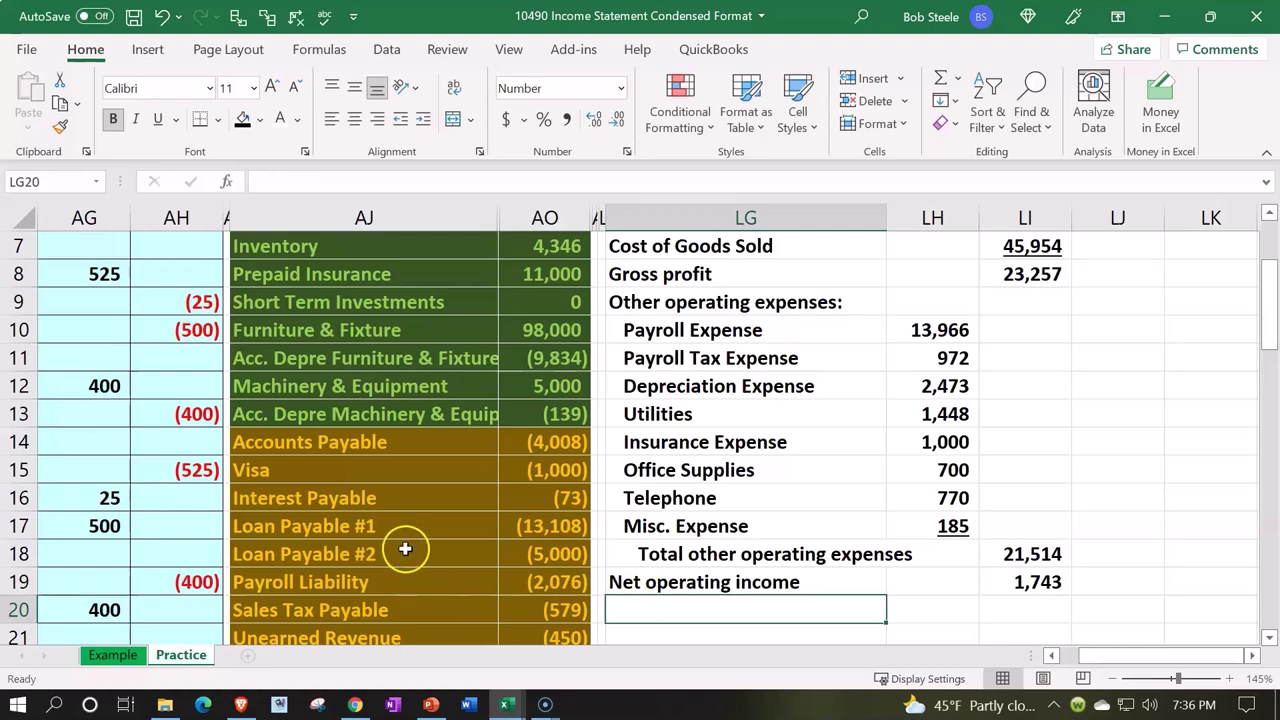
{"action": "scroll", "coordinate": [409, 494], "scroll_direction": "down", "scroll_amount": 5}
{"action": "scroll", "coordinate": [409, 494], "scroll_direction": "down", "scroll_amount": 1}
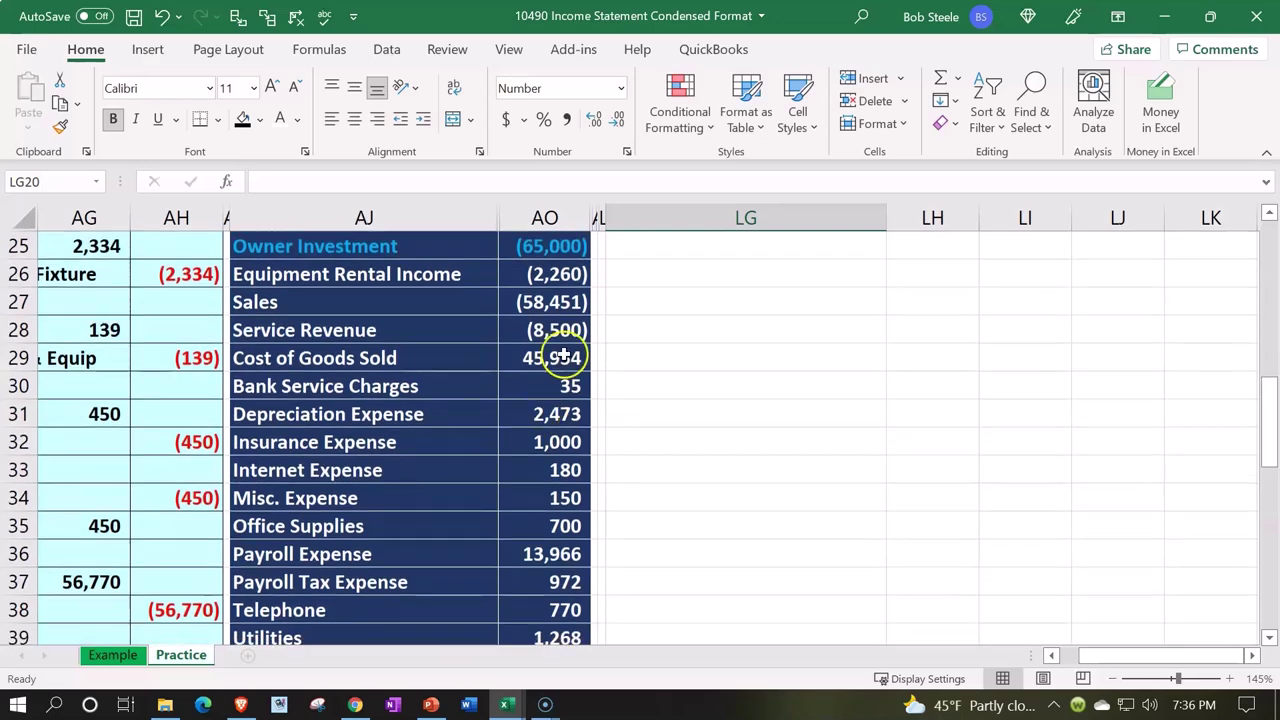
{"action": "left_click_drag", "start_coordinate": [535, 278], "coordinate": [553, 497]}
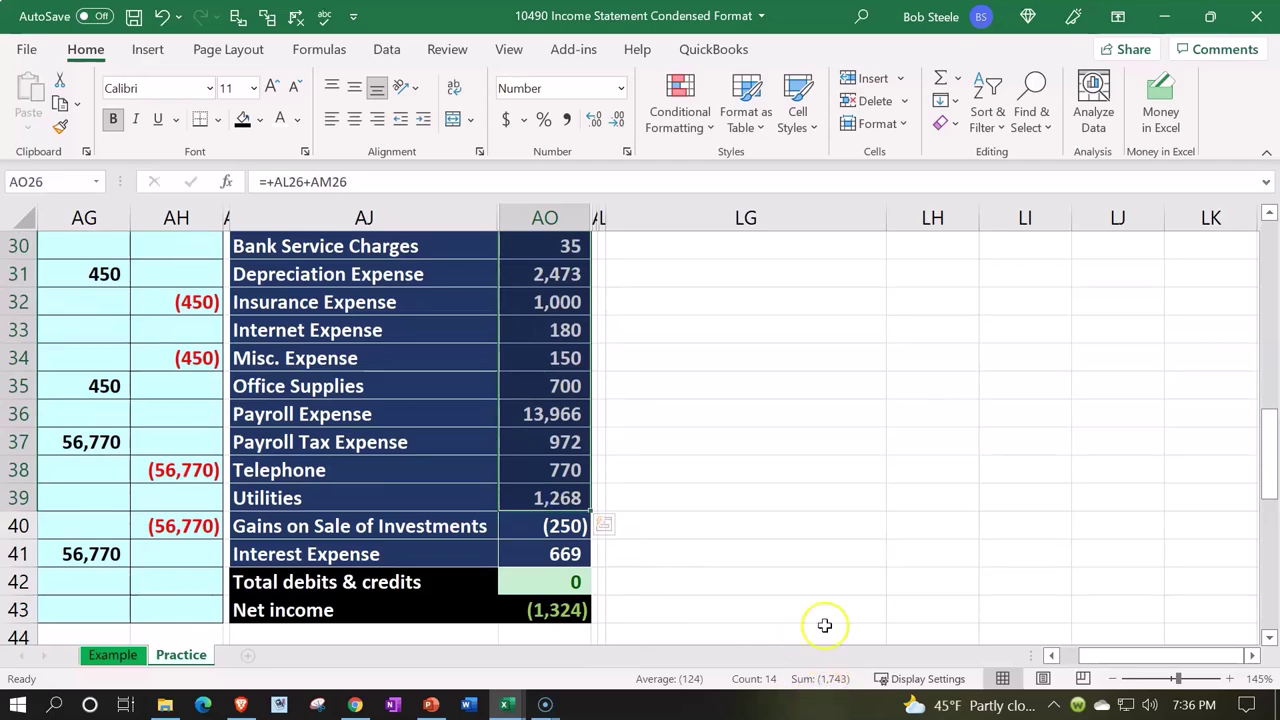
{"action": "scroll", "coordinate": [830, 571], "scroll_direction": "up", "scroll_amount": 6}
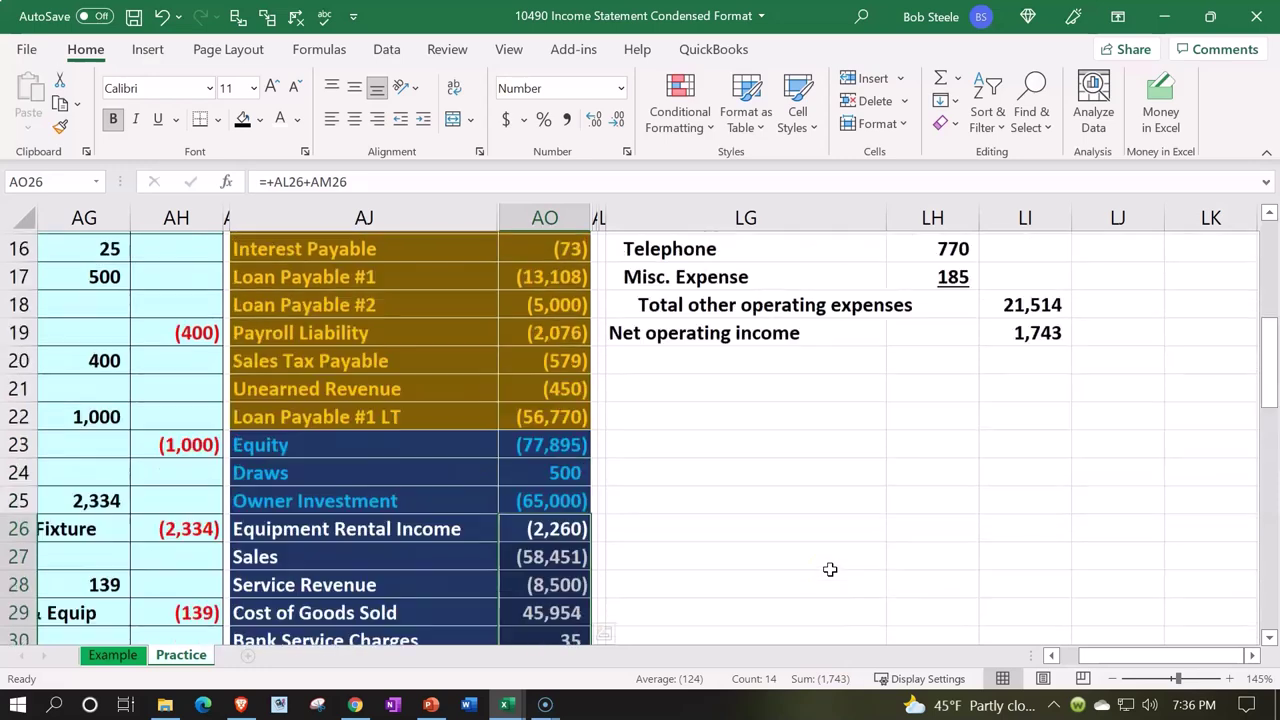
{"action": "left_click", "coordinate": [1032, 441]}
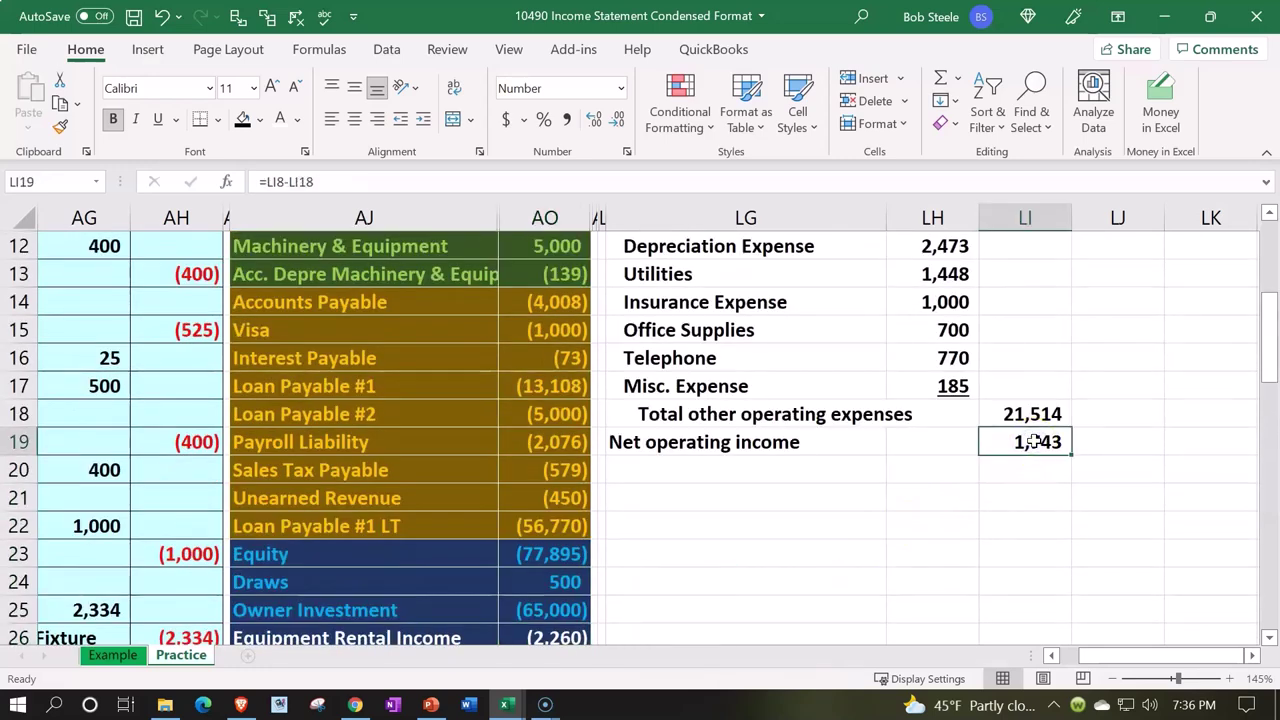
- Underline the 21,514 total other operating expenses amount in LI18
{"action": "left_click", "coordinate": [1038, 413]}
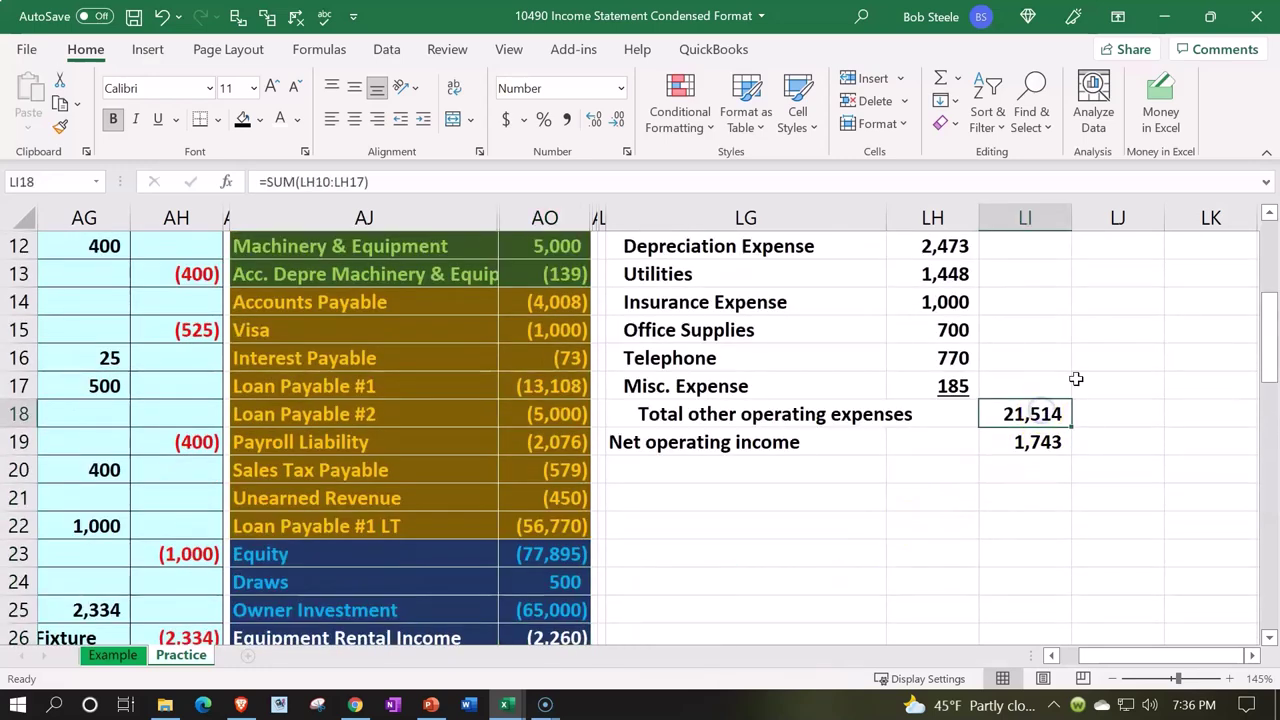
{"action": "left_click", "coordinate": [159, 119]}
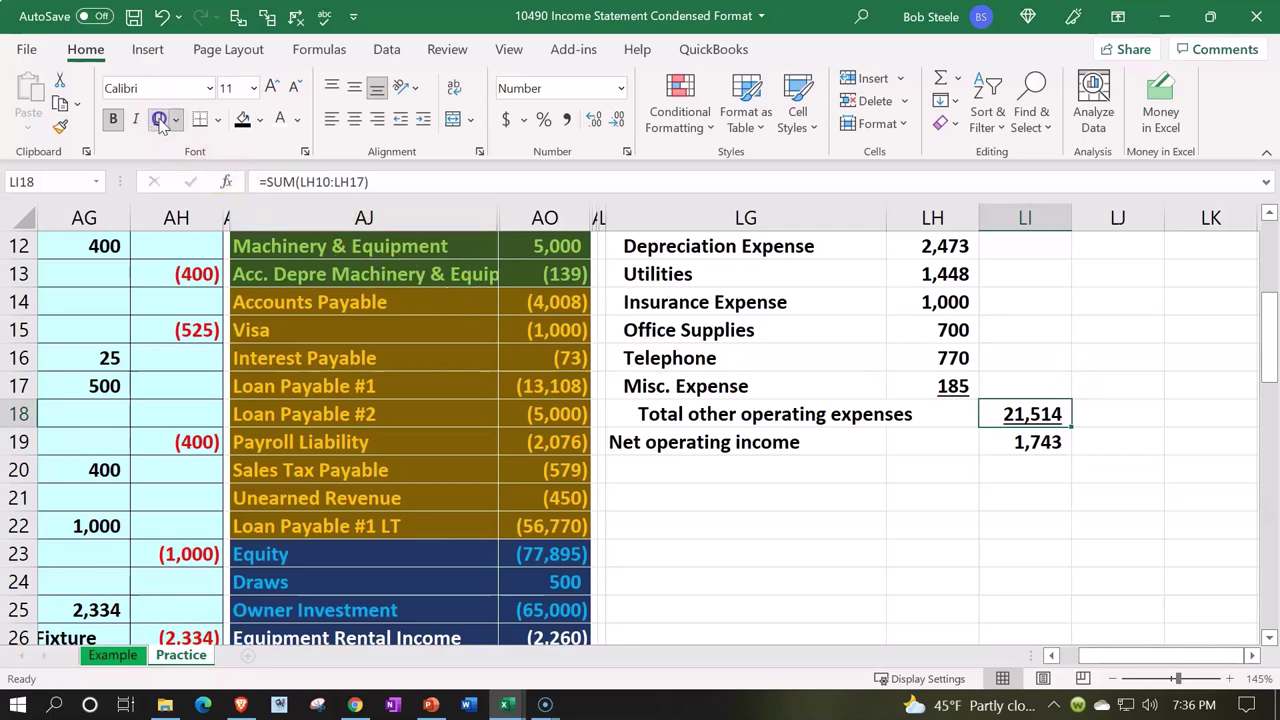
{"action": "left_click", "coordinate": [649, 461]}
{"action": "scroll", "coordinate": [651, 597], "scroll_direction": "down", "scroll_amount": 6}
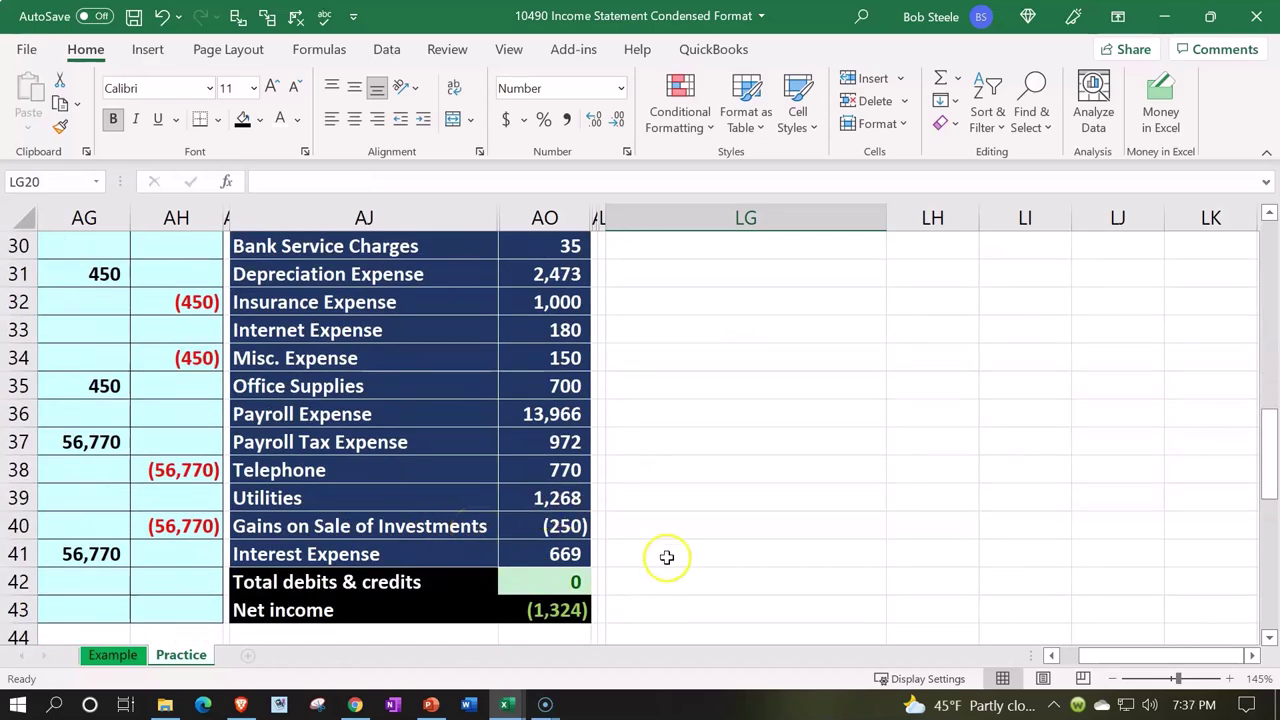
{"action": "scroll", "coordinate": [670, 556], "scroll_direction": "up", "scroll_amount": 6}
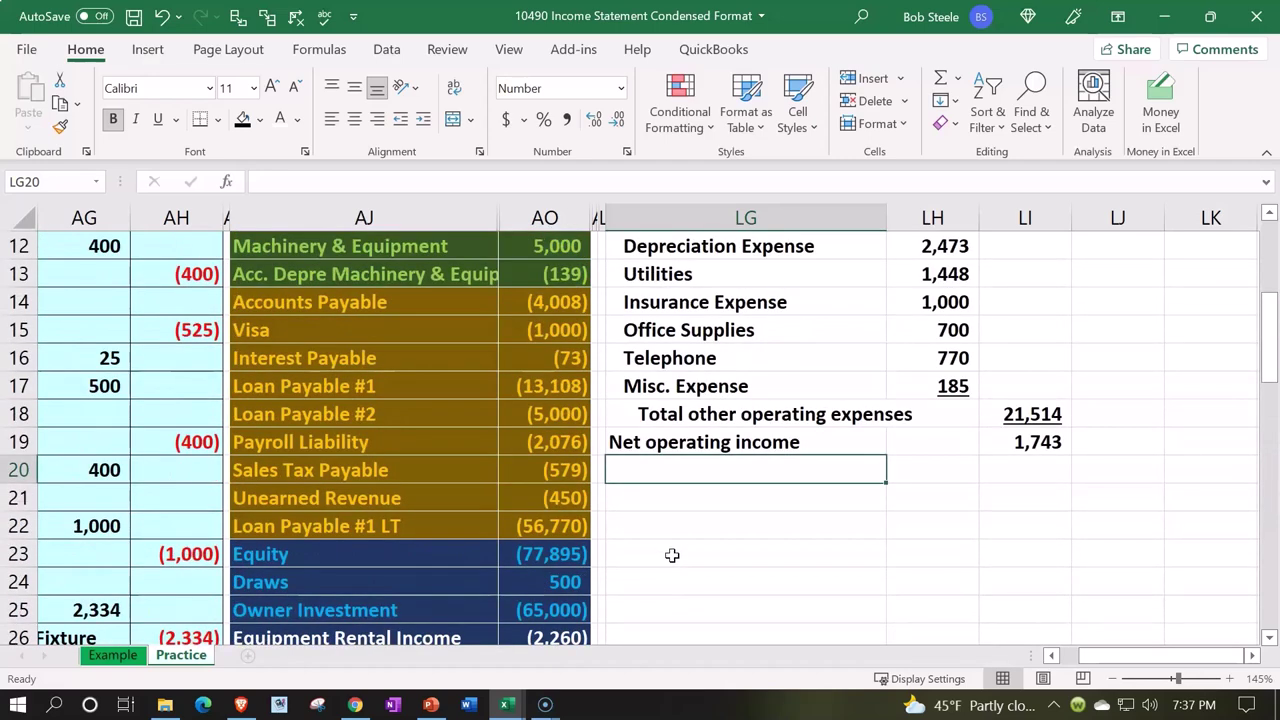
- Add the 'Other income & expenses:' heading, link LG21 to =AJ40, and fill down to Interest Expense
{"action": "type", "text": "O"}
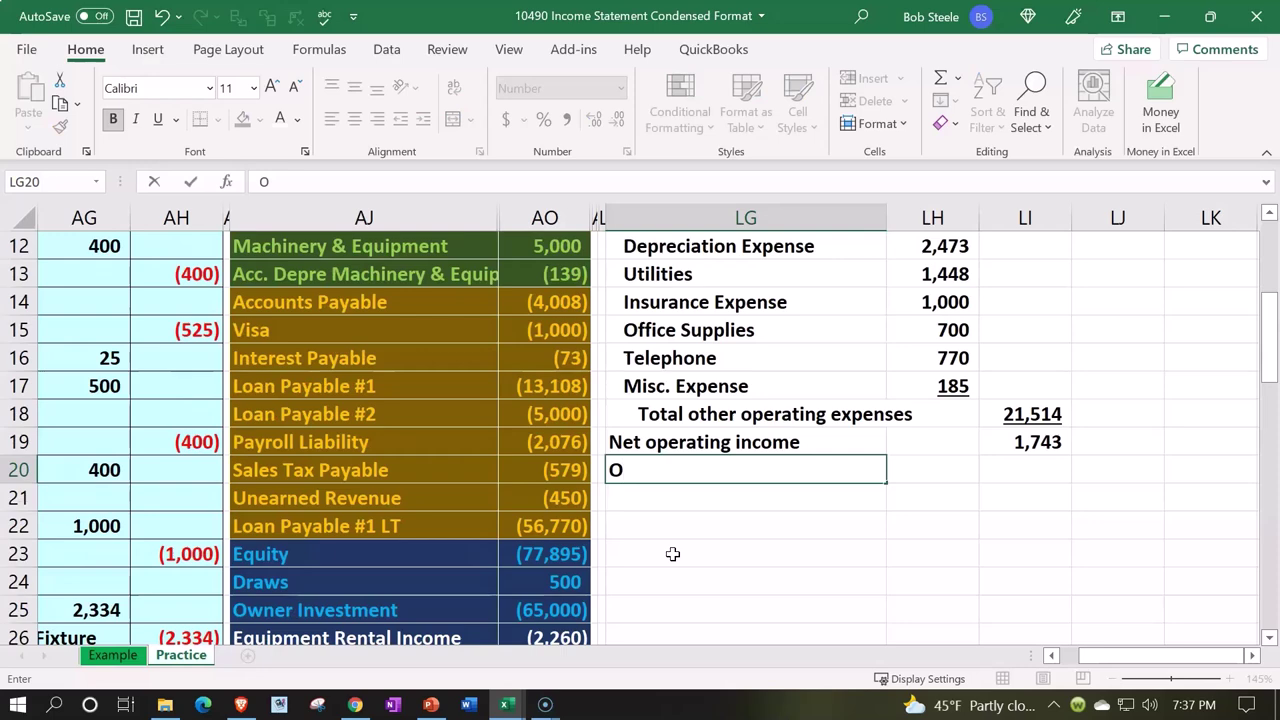
{"action": "type", "text": "ther "}
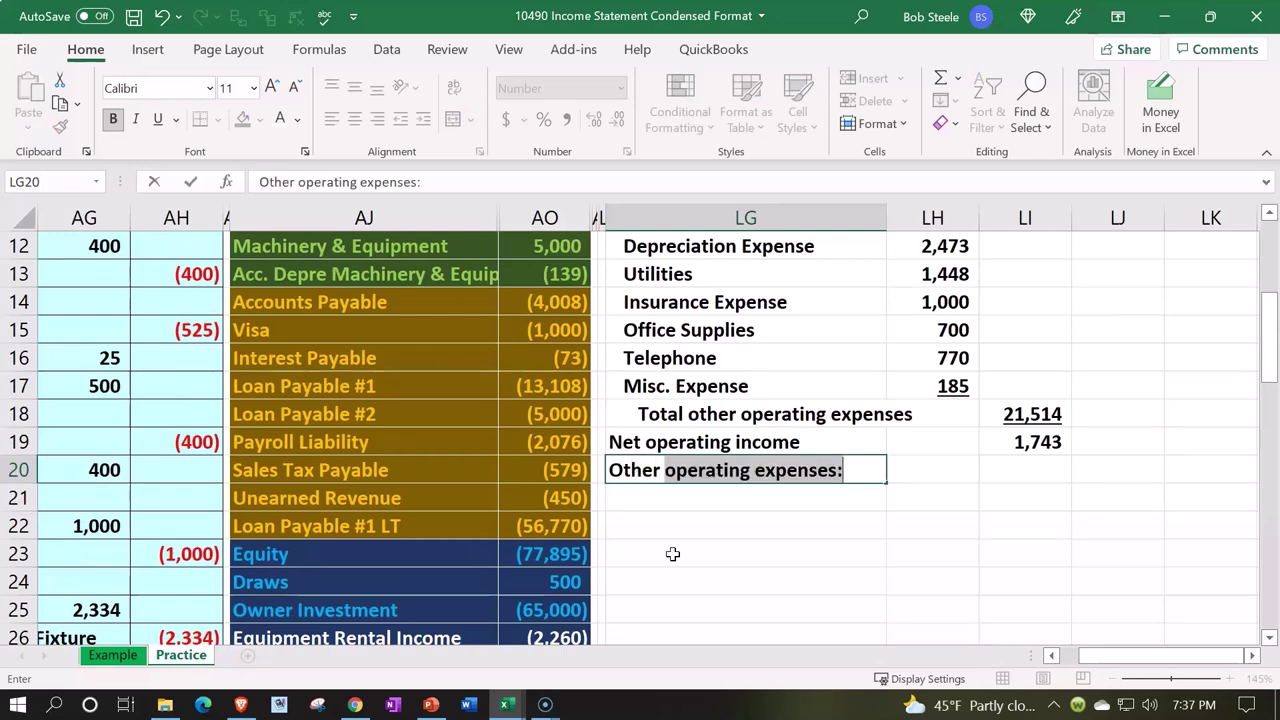
{"action": "type", "text": "income & expenses"}
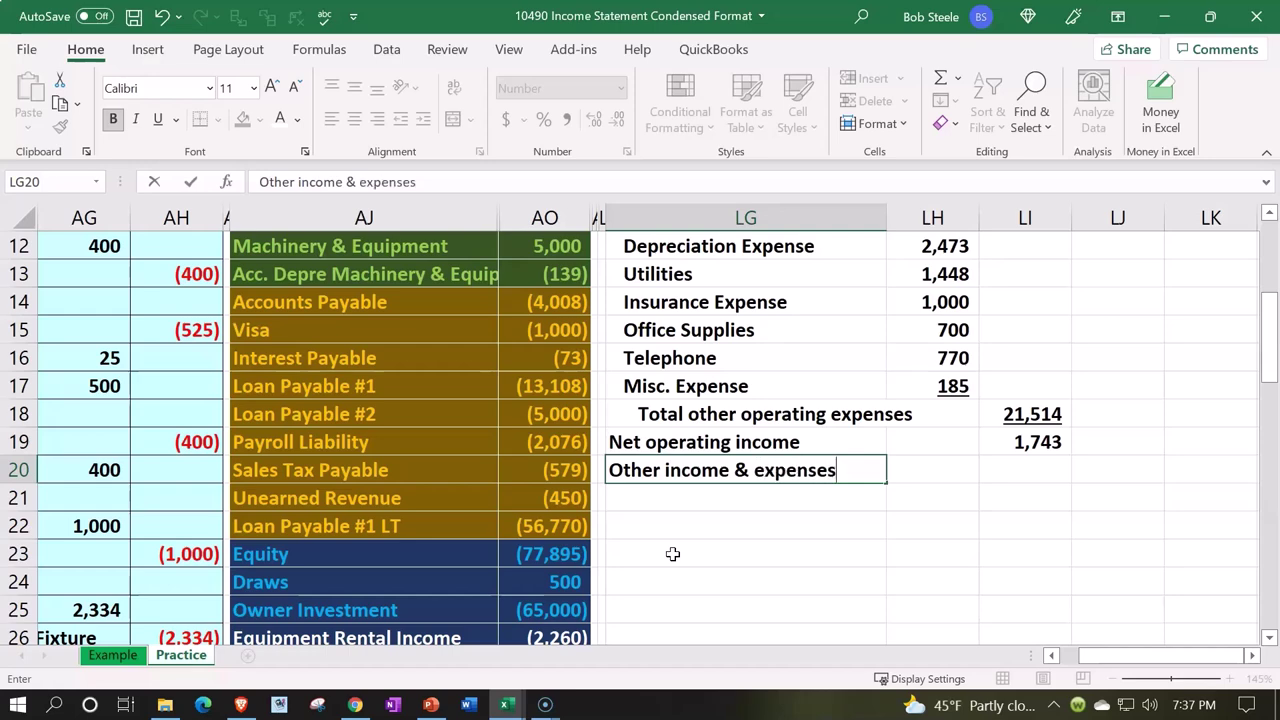
{"action": "type", "text": ":"}
{"action": "key", "text": "Return"}
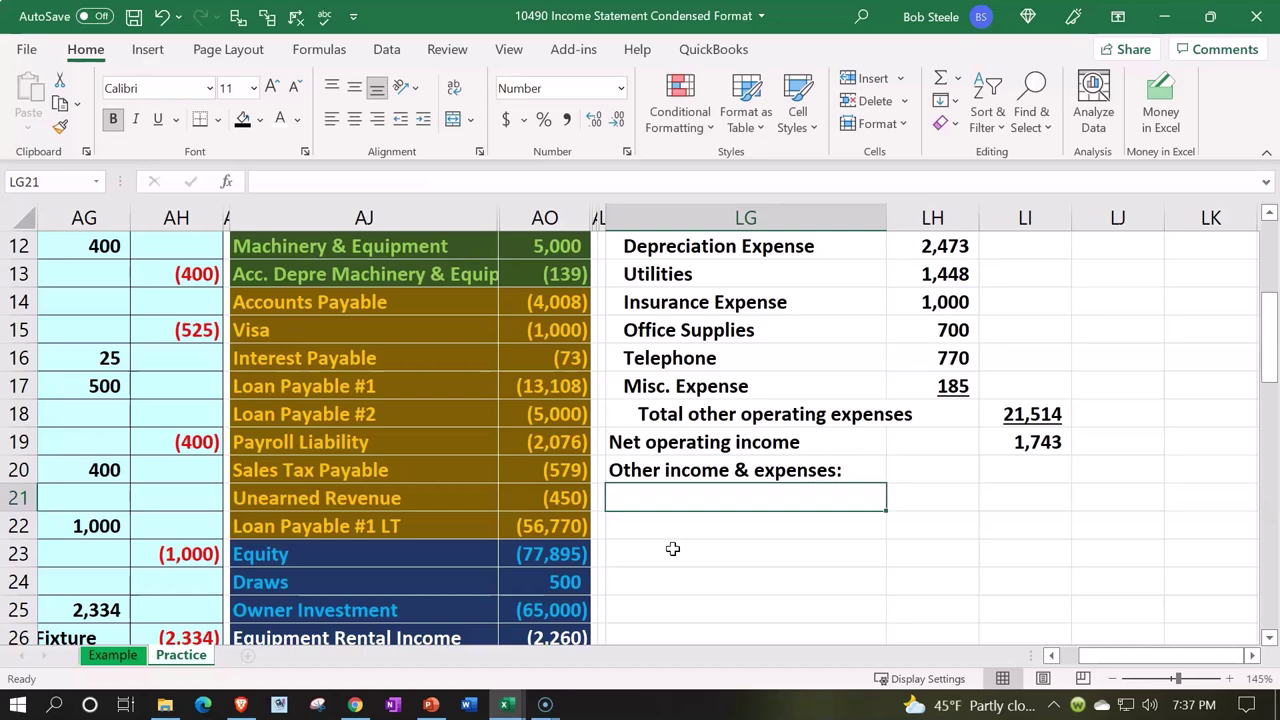
{"action": "type", "text": "="}
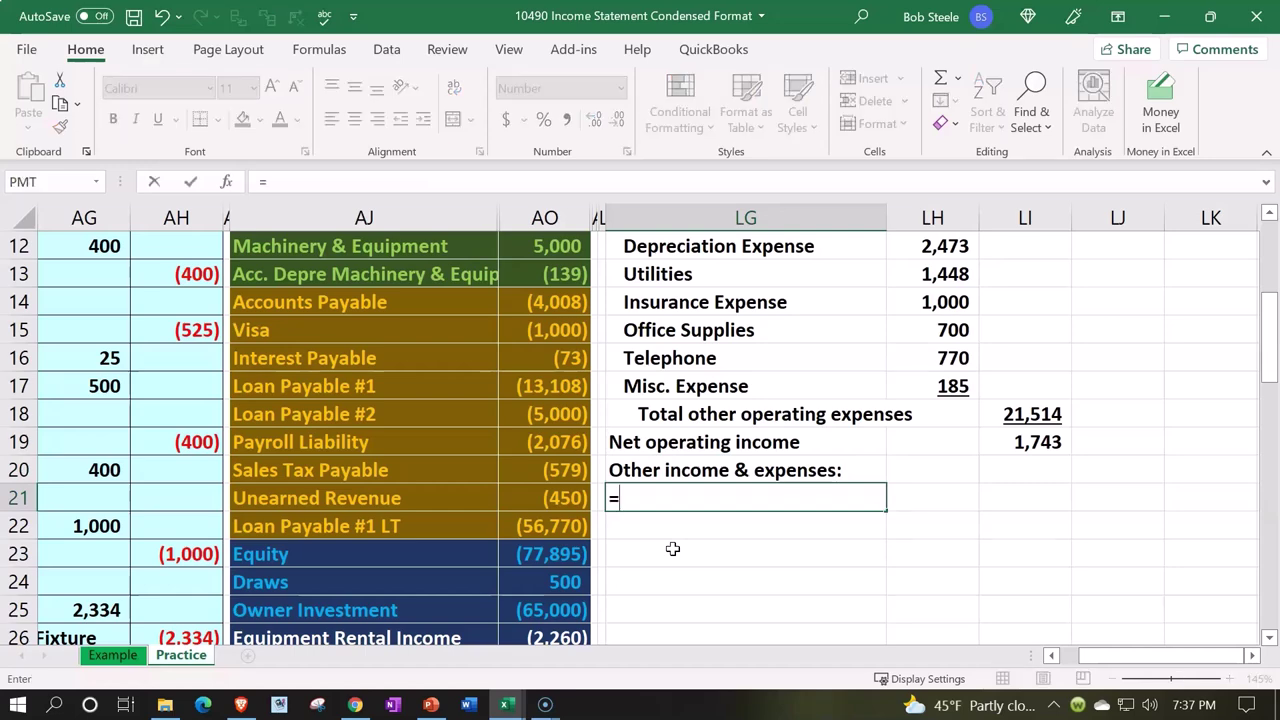
{"action": "key", "text": "Down"}
{"action": "key", "text": "Down"}
{"action": "key", "text": "Down"}
{"action": "key", "text": "Down"}
{"action": "key", "text": "Down"}
{"action": "key", "text": "Down"}
{"action": "key", "text": "Down"}
{"action": "key", "text": "Down"}
{"action": "key", "text": "Down"}
{"action": "key", "text": "Down"}
{"action": "key", "text": "Down"}
{"action": "key", "text": "Down"}
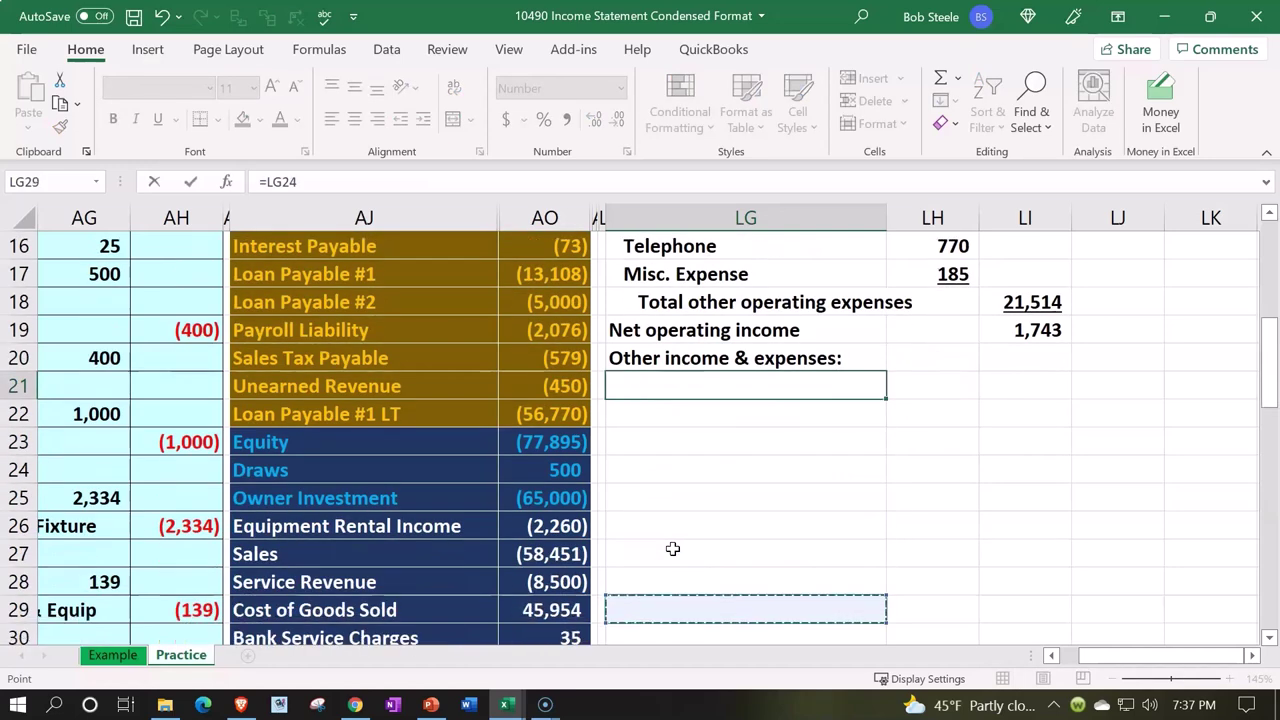
{"action": "key", "text": "Down"}
{"action": "key", "text": "Down"}
{"action": "key", "text": "Down"}
{"action": "key", "text": "Down"}
{"action": "key", "text": "Down"}
{"action": "key", "text": "Down"}
{"action": "key", "text": "Down"}
{"action": "key", "text": "Down"}
{"action": "key", "text": "Down"}
{"action": "key", "text": "Down"}
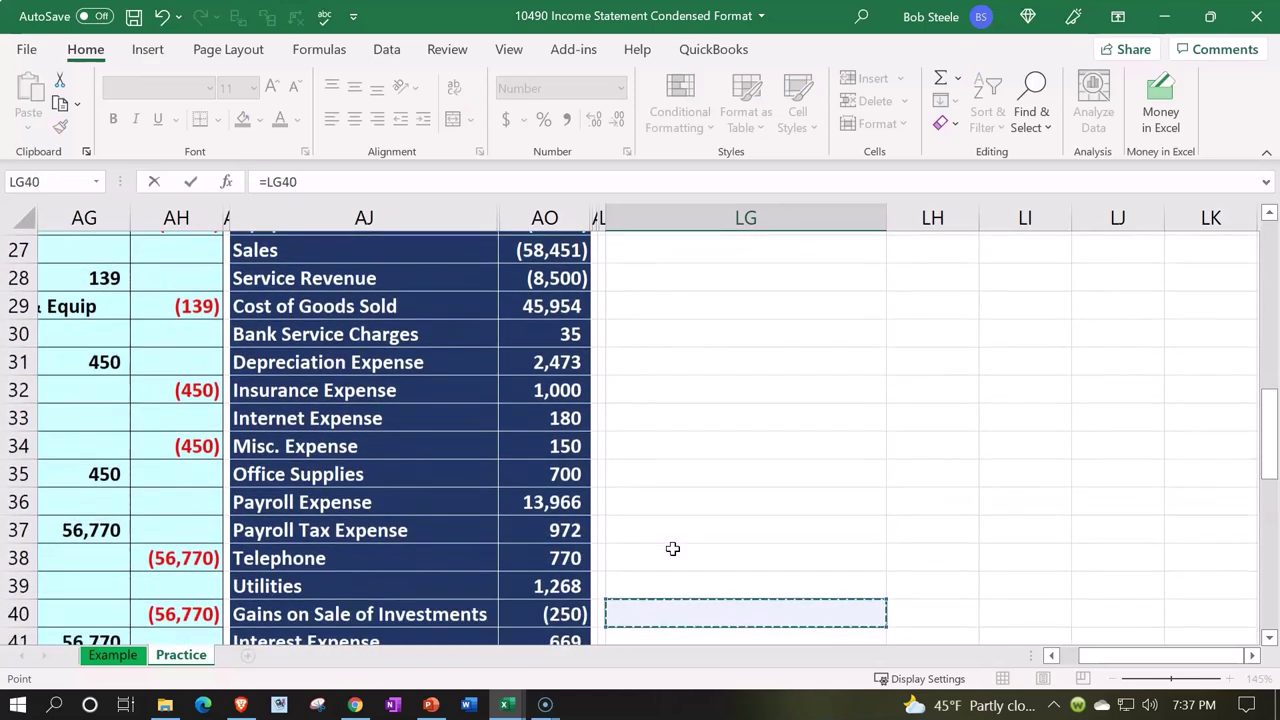
{"action": "key", "text": "Left"}
{"action": "key", "text": "Left"}
{"action": "key", "text": "Left"}
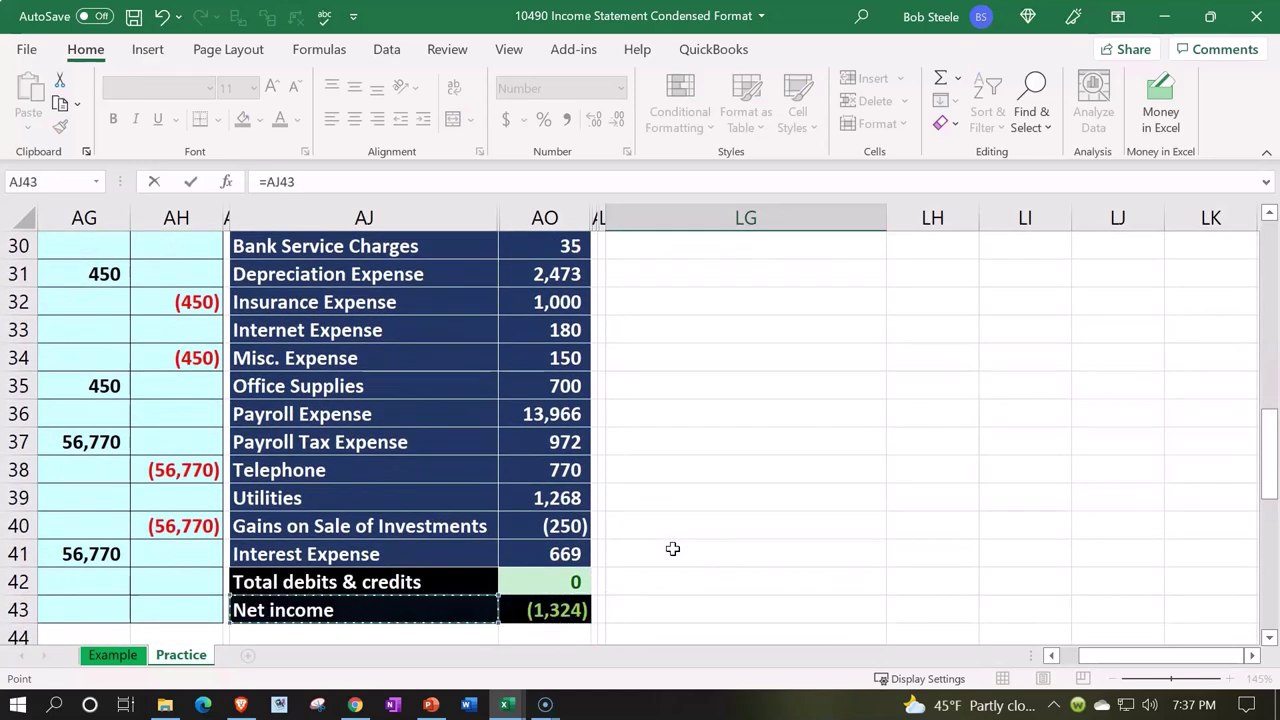
{"action": "key", "text": "Up"}
{"action": "key", "text": "Up"}
{"action": "key", "text": "Up"}
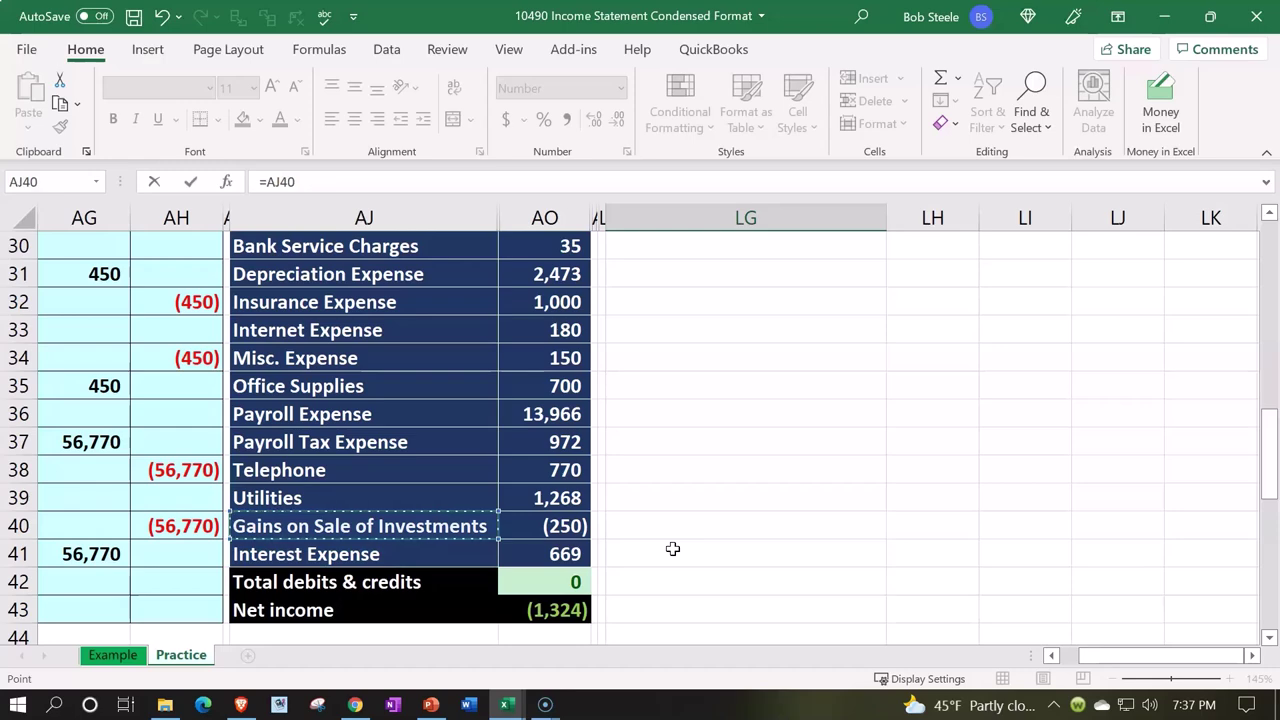
{"action": "key", "text": "Return"}
{"action": "left_click", "coordinate": [862, 385]}
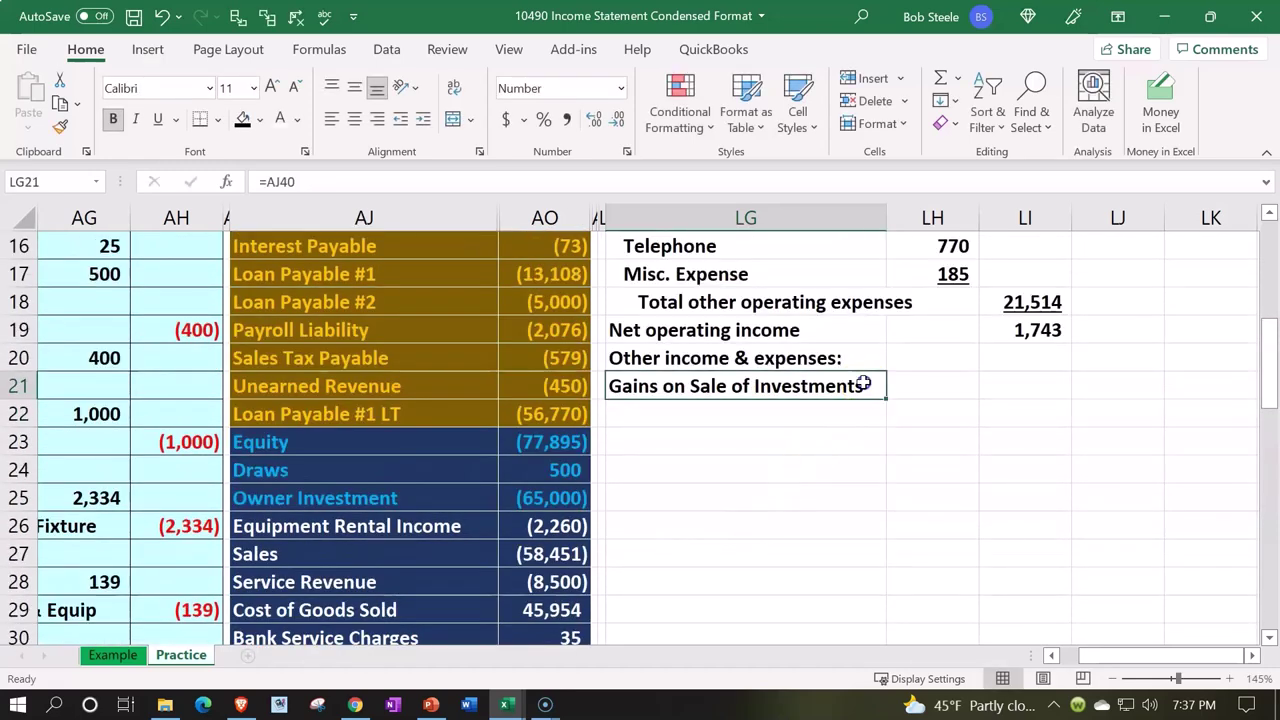
{"action": "left_click_drag", "start_coordinate": [886, 400], "coordinate": [884, 421]}
- Enter =-AO40 for Gains on Sale (250) and fill it down for Interest Expense (669)
{"action": "left_click", "coordinate": [930, 383]}
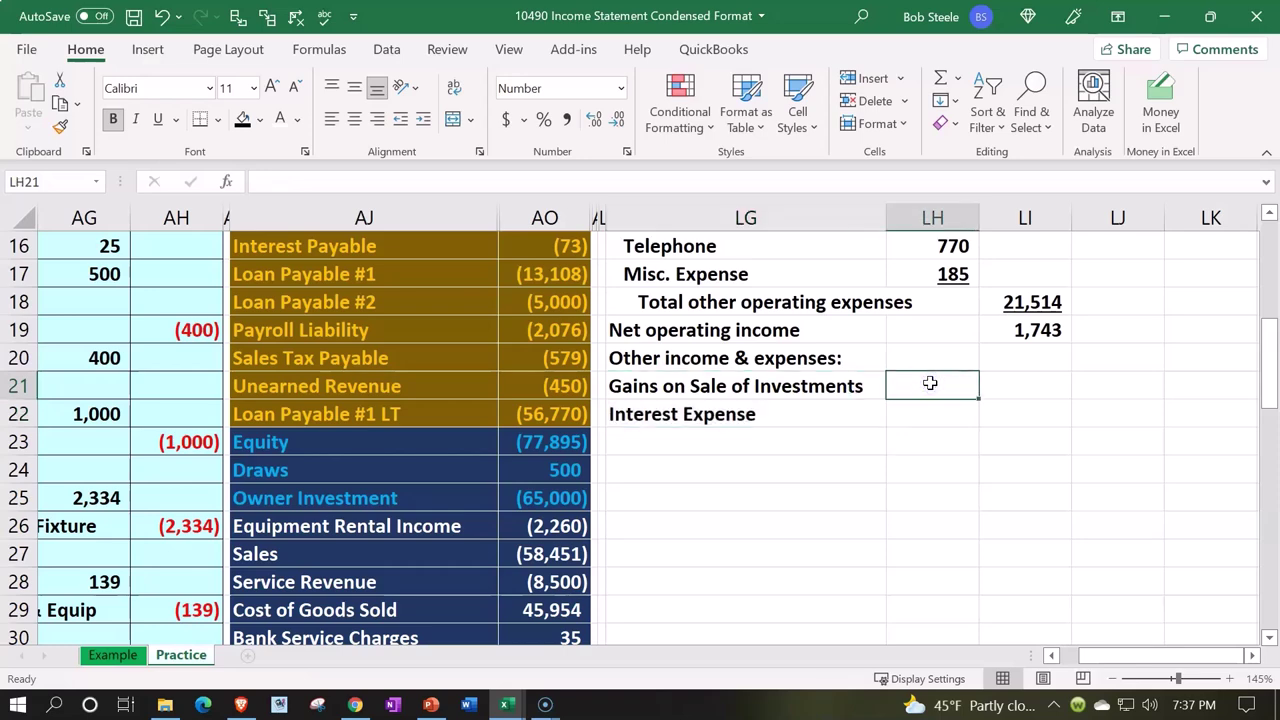
{"action": "type", "text": "-"}
{"action": "key", "text": "Down"}
{"action": "key", "text": "Down"}
{"action": "key", "text": "Down"}
{"action": "key", "text": "Down"}
{"action": "key", "text": "Down"}
{"action": "key", "text": "Down"}
{"action": "key", "text": "Down"}
{"action": "key", "text": "Down"}
{"action": "key", "text": "Down"}
{"action": "key", "text": "Down"}
{"action": "key", "text": "Down"}
{"action": "key", "text": "Down"}
{"action": "key", "text": "Down"}
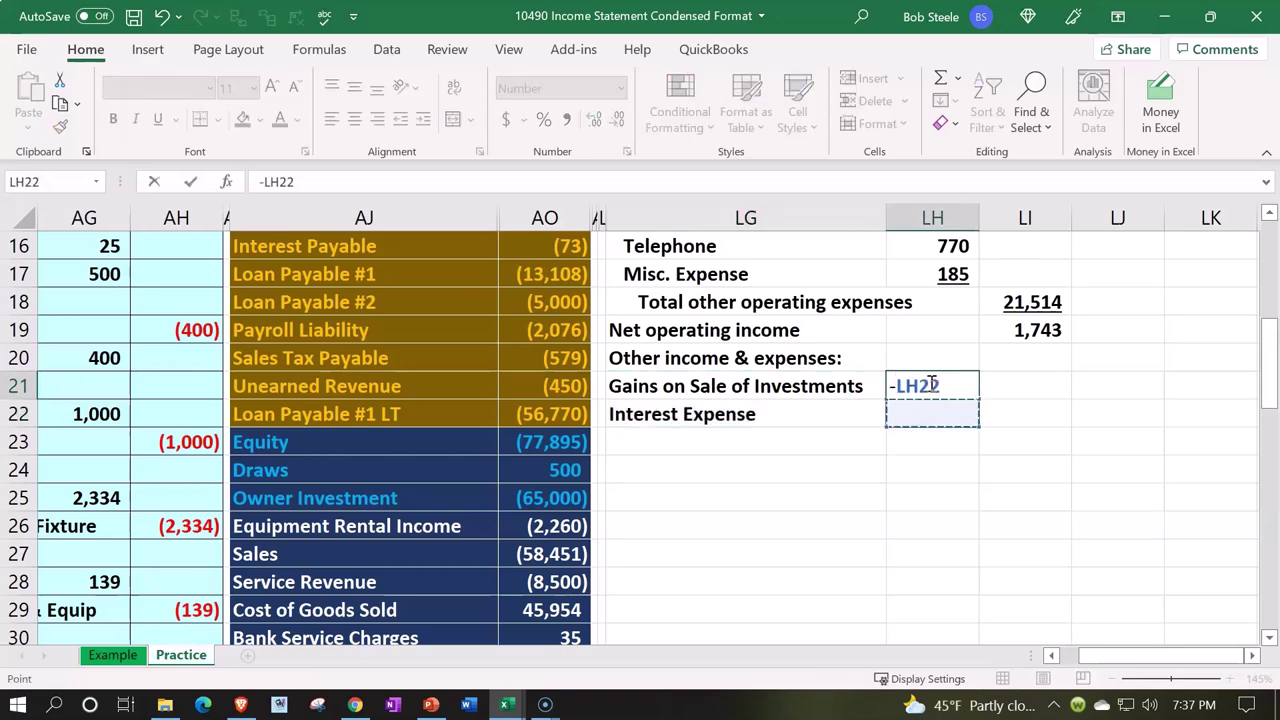
{"action": "key", "text": "Down"}
{"action": "key", "text": "Down"}
{"action": "key", "text": "Down"}
{"action": "key", "text": "Down"}
{"action": "key", "text": "Down"}
{"action": "key", "text": "Down"}
{"action": "key", "text": "Down"}
{"action": "key", "text": "Down"}
{"action": "key", "text": "Down"}
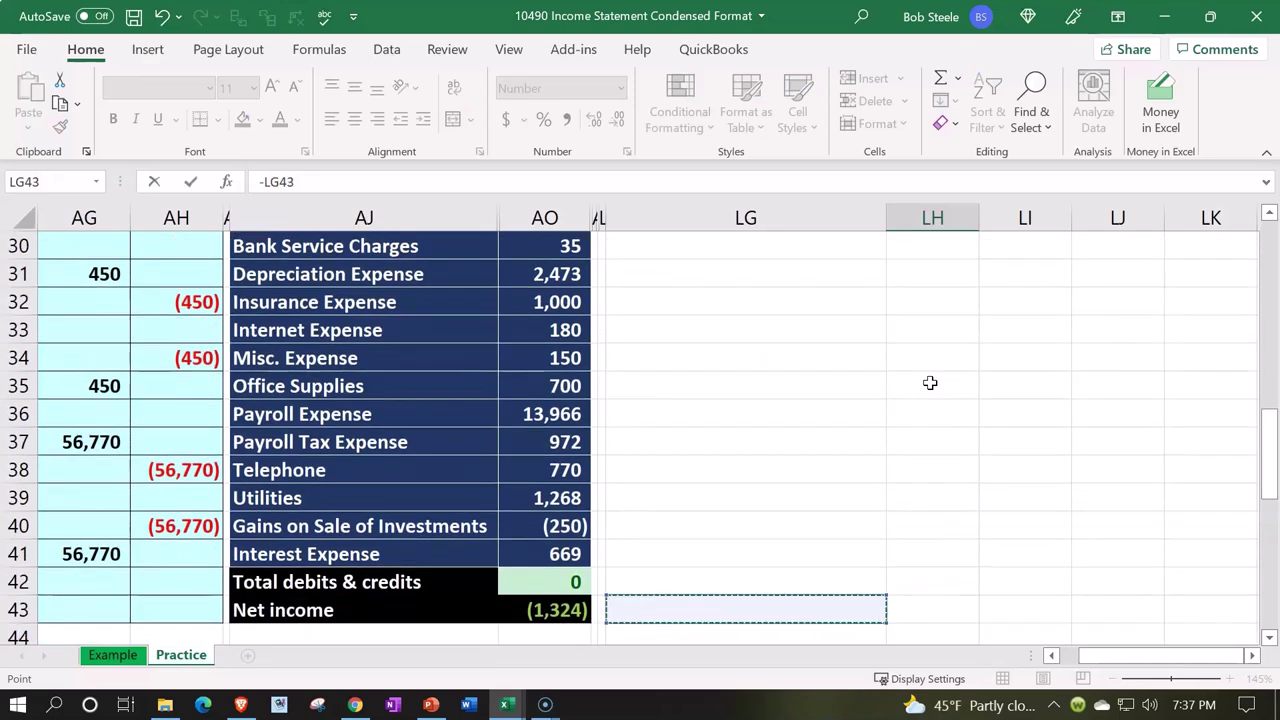
{"action": "key", "text": "ctrl+Left"}
{"action": "key", "text": "Up"}
{"action": "key", "text": "Up"}
{"action": "key", "text": "Up"}
{"action": "key", "text": "Left"}
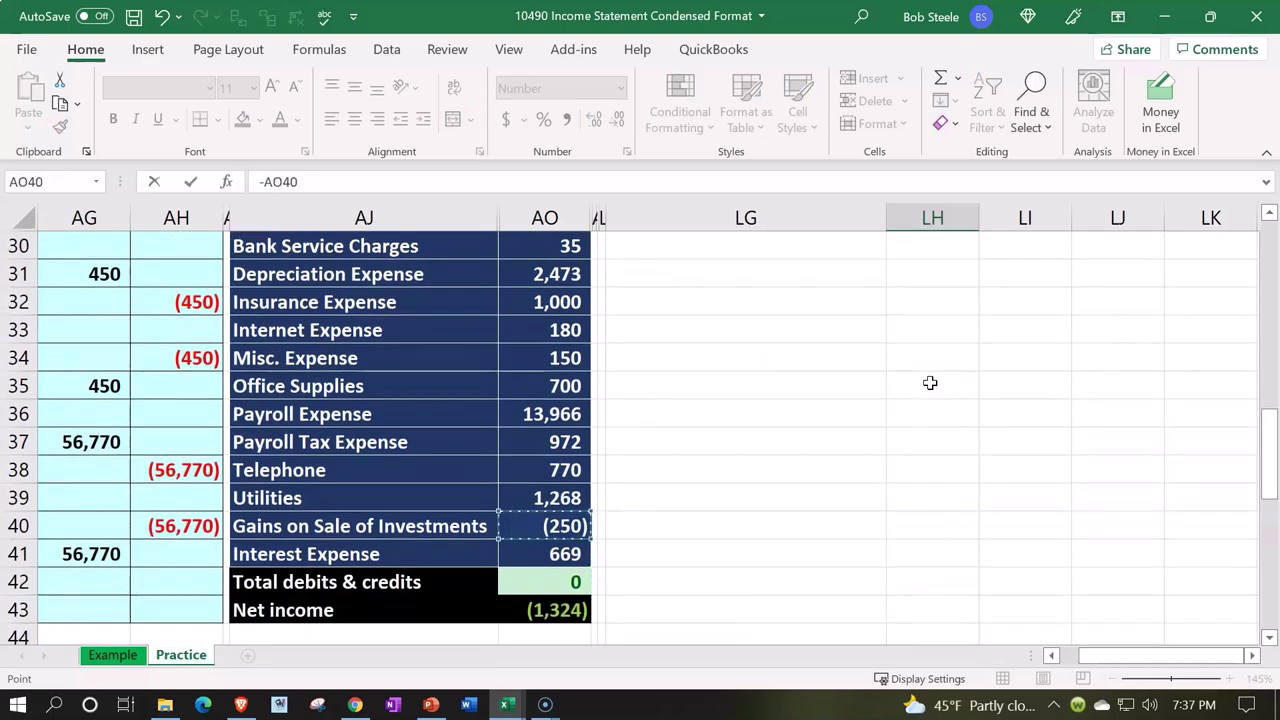
{"action": "key", "text": "Return"}
{"action": "key", "text": "Up"}
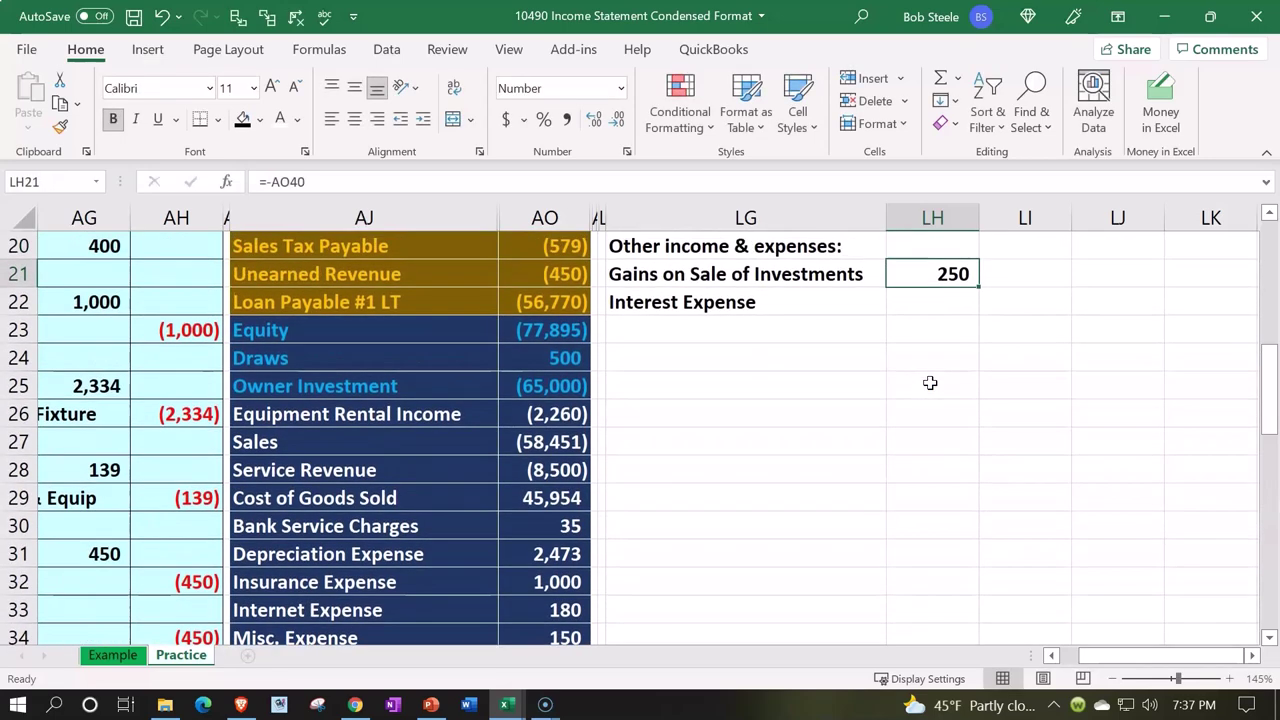
{"action": "left_click_drag", "start_coordinate": [980, 288], "coordinate": [980, 308]}
{"action": "scroll", "coordinate": [958, 401], "scroll_direction": "down", "scroll_amount": 4}
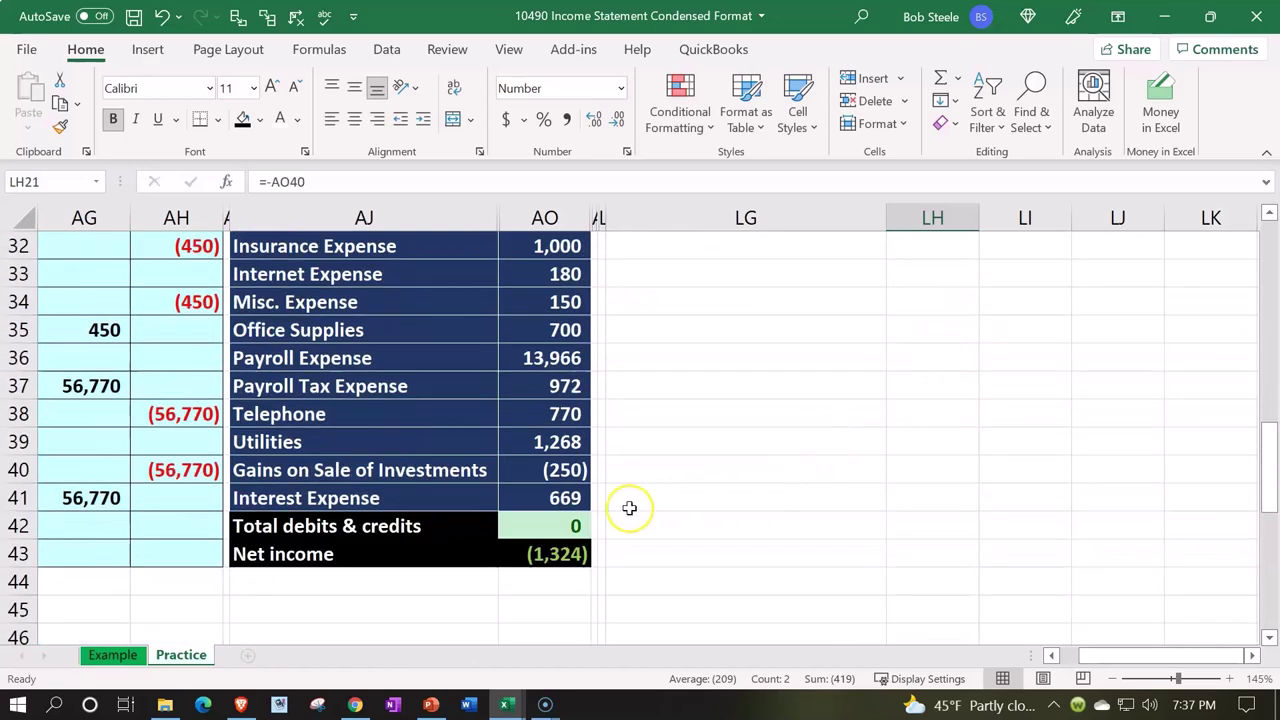
{"action": "scroll", "coordinate": [629, 508], "scroll_direction": "up", "scroll_amount": 7}
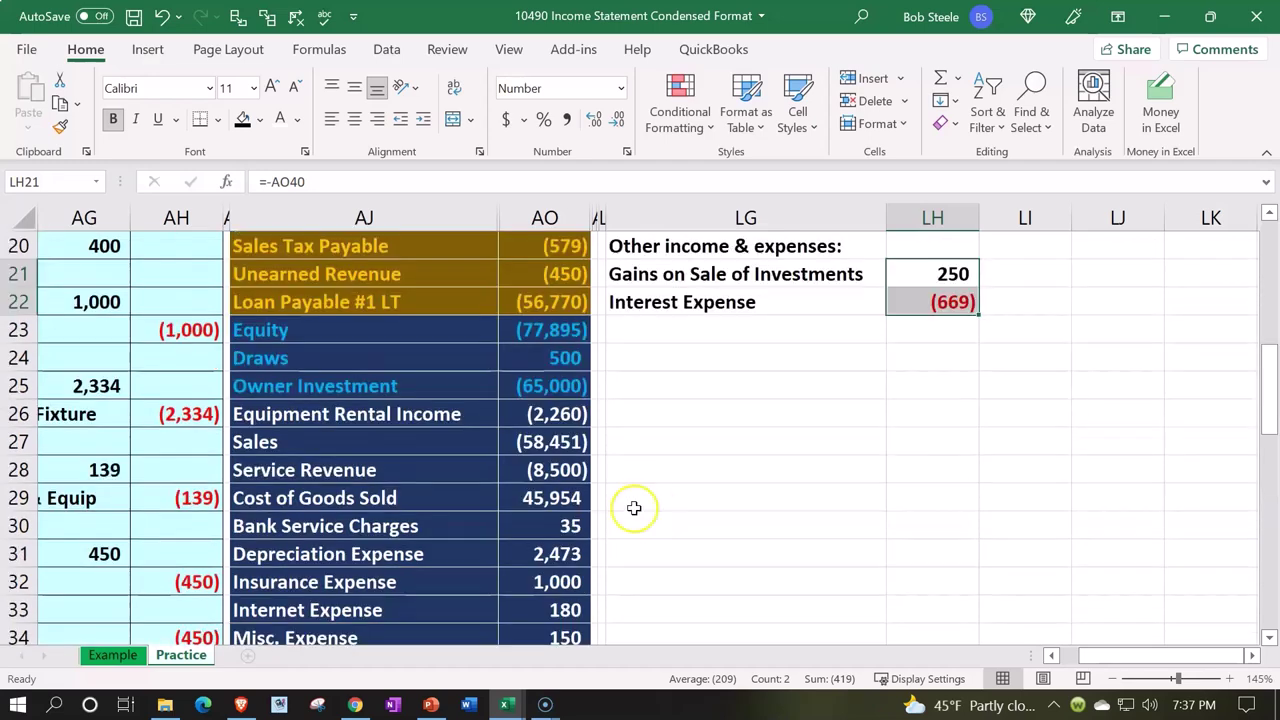
- Indent both item labels and reorder so Interest Expense (669) sits above Gains on Sale (250)
{"action": "left_click_drag", "start_coordinate": [678, 526], "coordinate": [686, 554]}
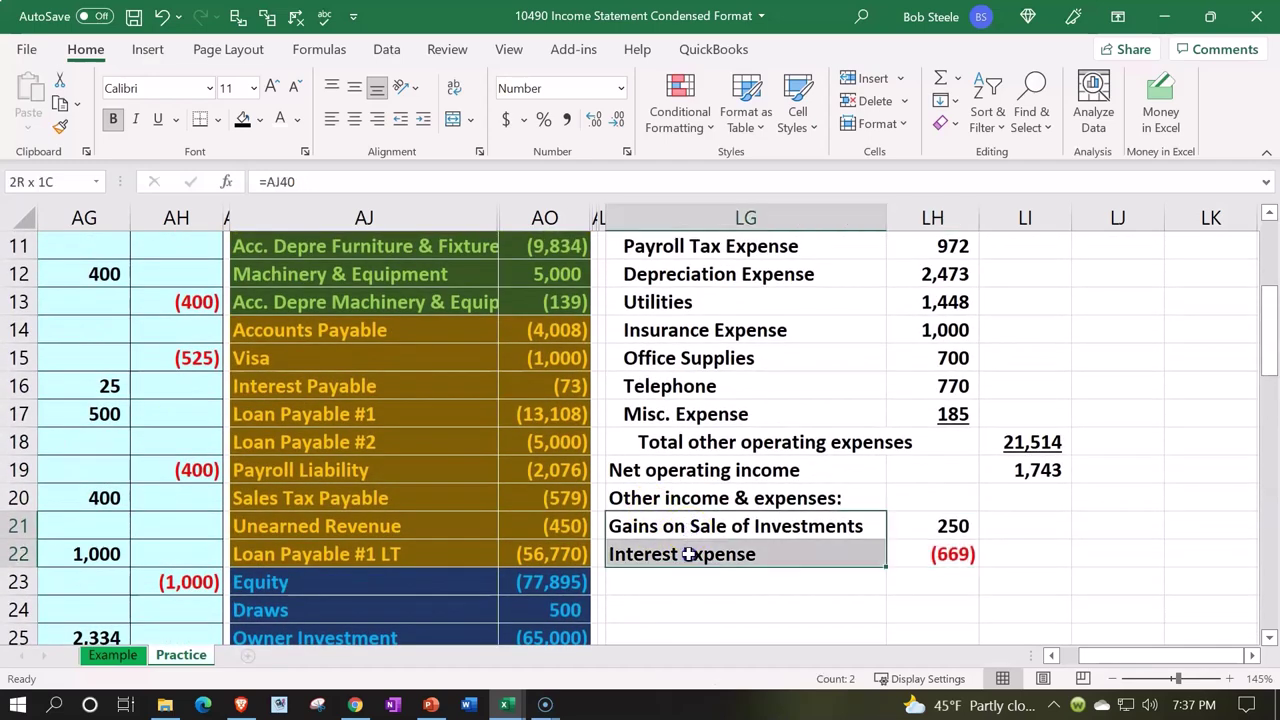
{"action": "left_click", "coordinate": [422, 118]}
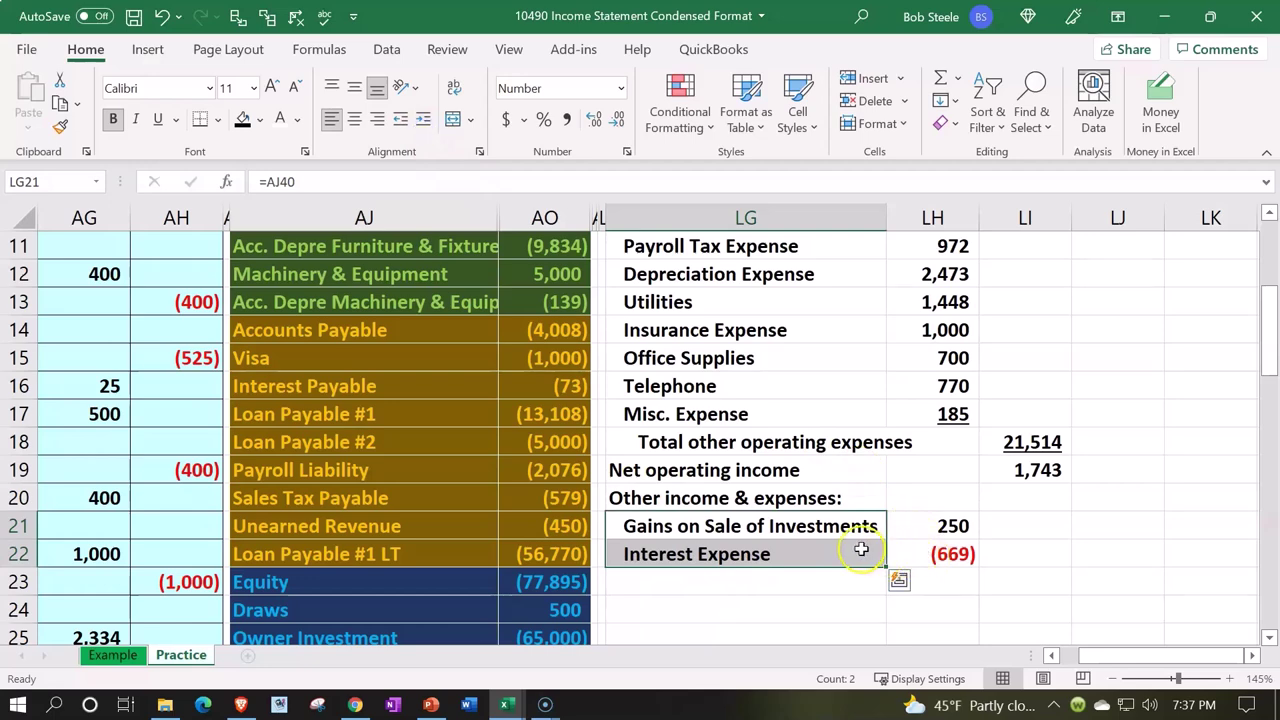
{"action": "left_click_drag", "start_coordinate": [857, 550], "coordinate": [892, 549]}
{"action": "left_click_drag", "start_coordinate": [865, 530], "coordinate": [928, 528]}
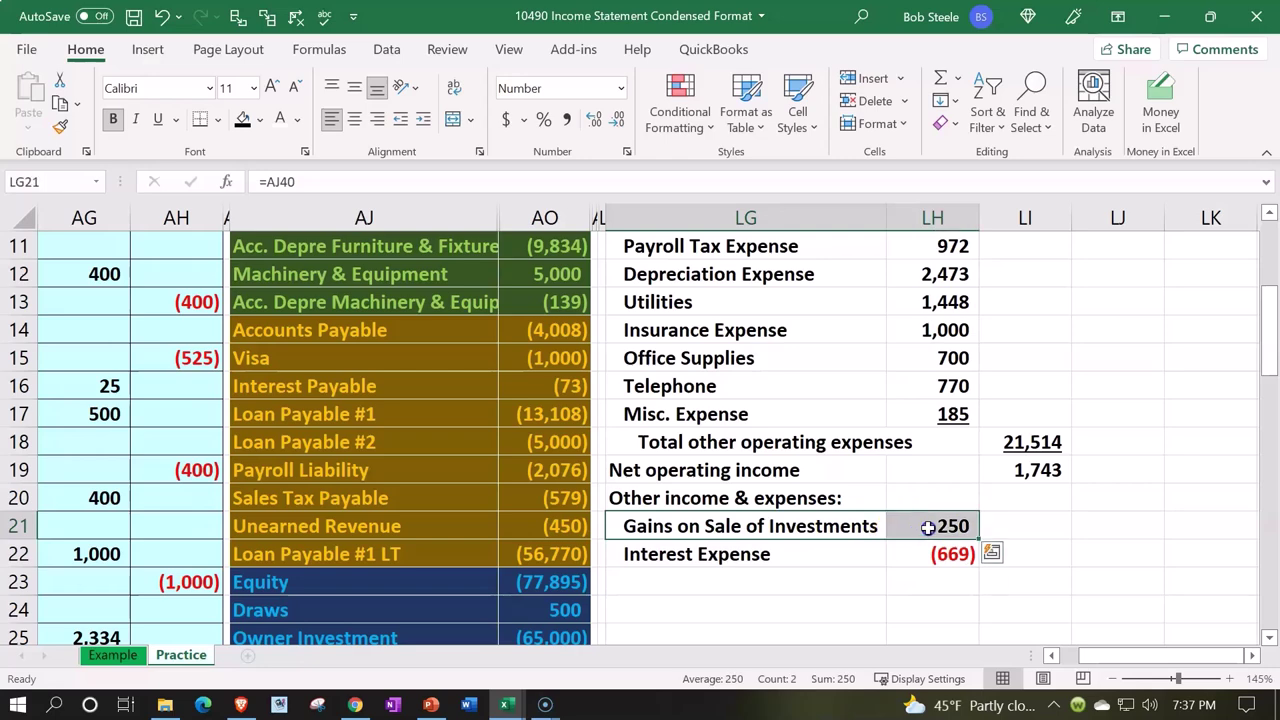
{"action": "key", "text": "ctrl+c"}
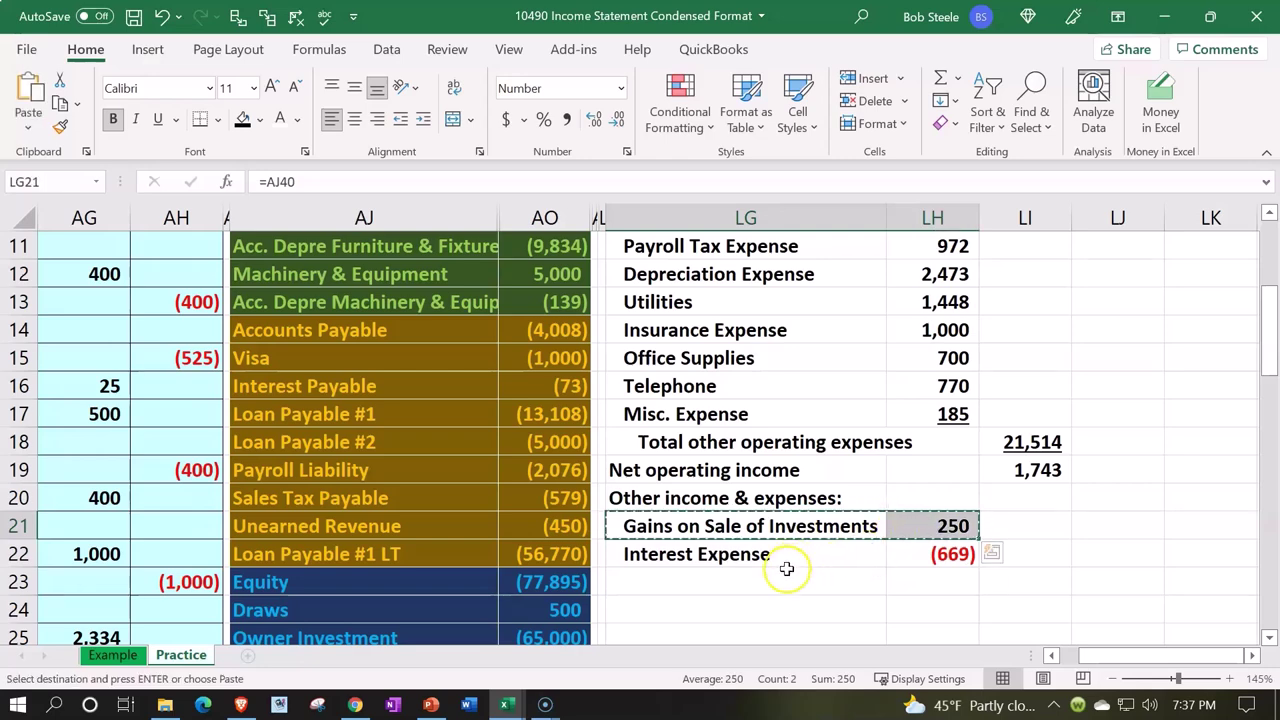
{"action": "left_click", "coordinate": [776, 581]}
{"action": "key", "text": "ctrl+v"}
{"action": "left_click_drag", "start_coordinate": [743, 557], "coordinate": [915, 582]}
{"action": "key", "text": "ctrl+x"}
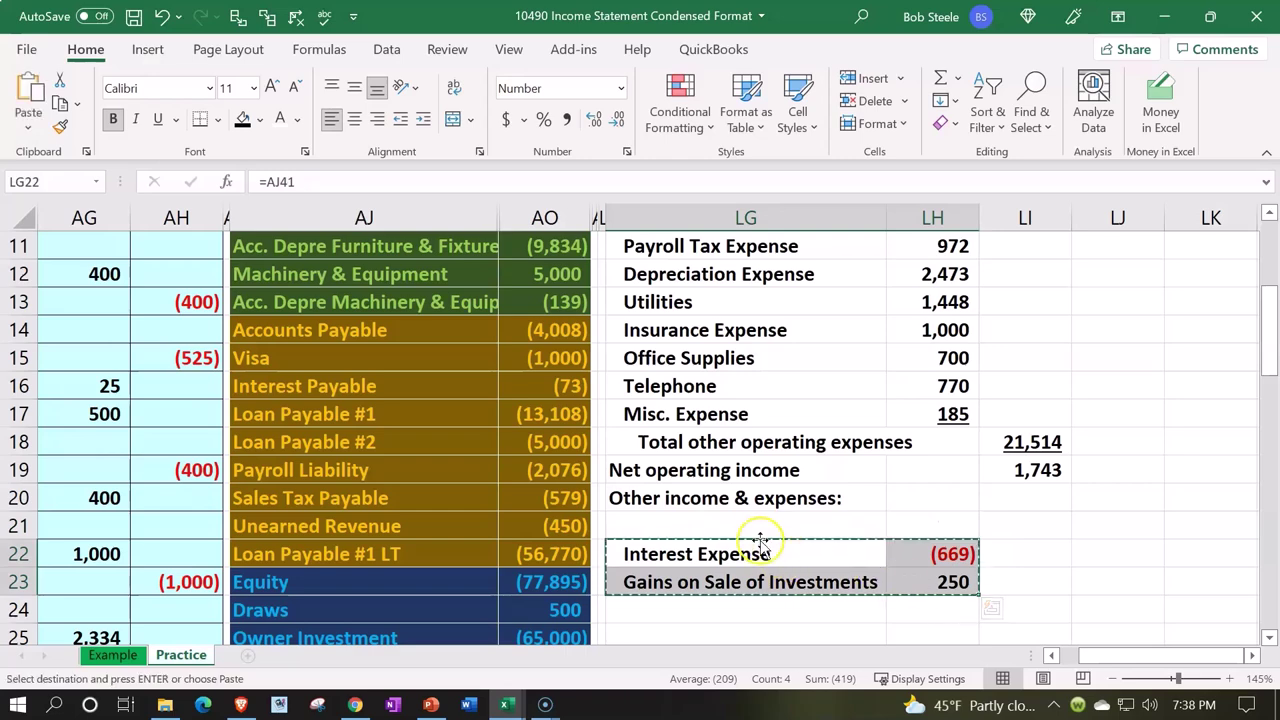
{"action": "left_click", "coordinate": [748, 523]}
{"action": "key", "text": "ctrl+v"}
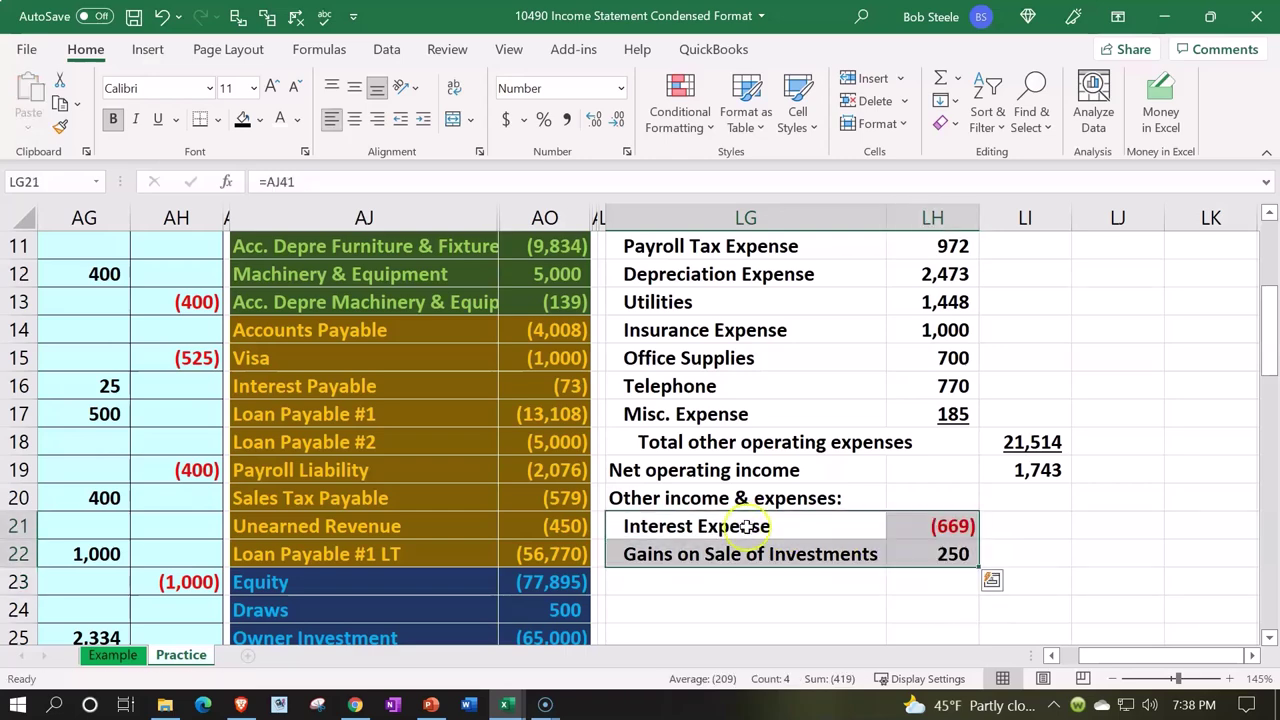
{"action": "left_click", "coordinate": [751, 581]}
- Add the 'Total other income & expenses' label indented two levels, and underline the 250
{"action": "type", "text": "T"}
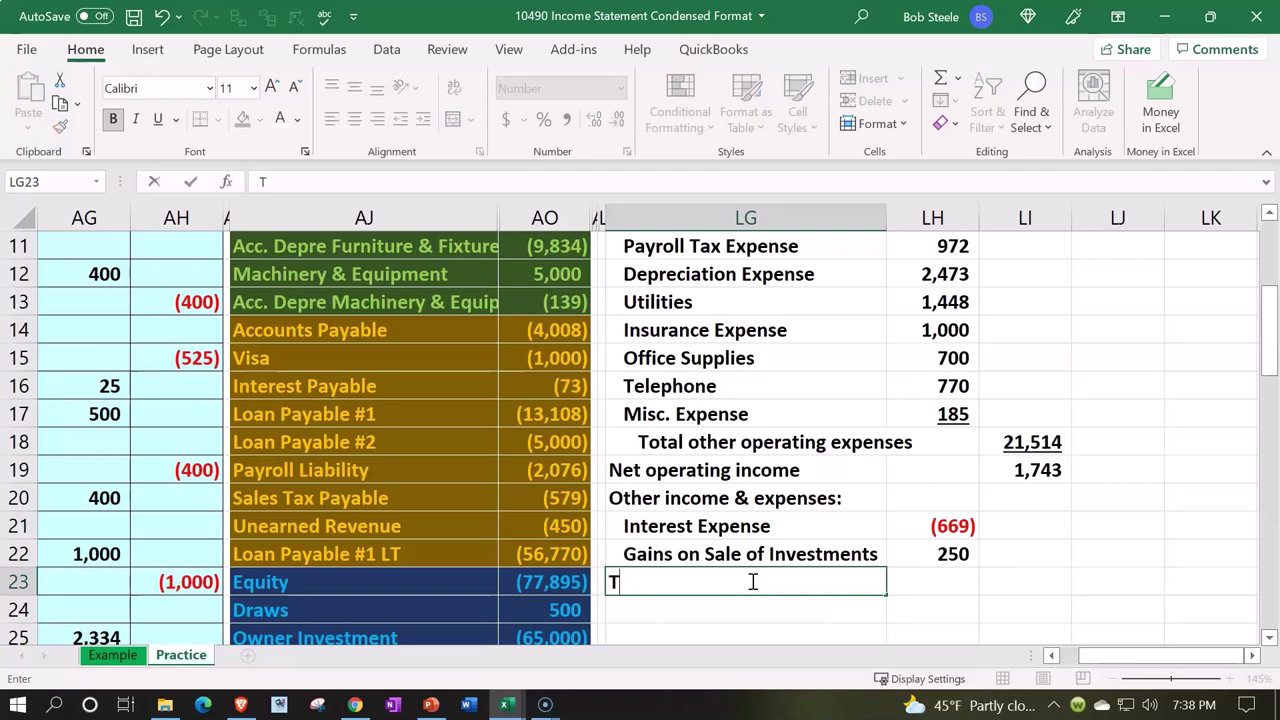
{"action": "type", "text": "otal other "}
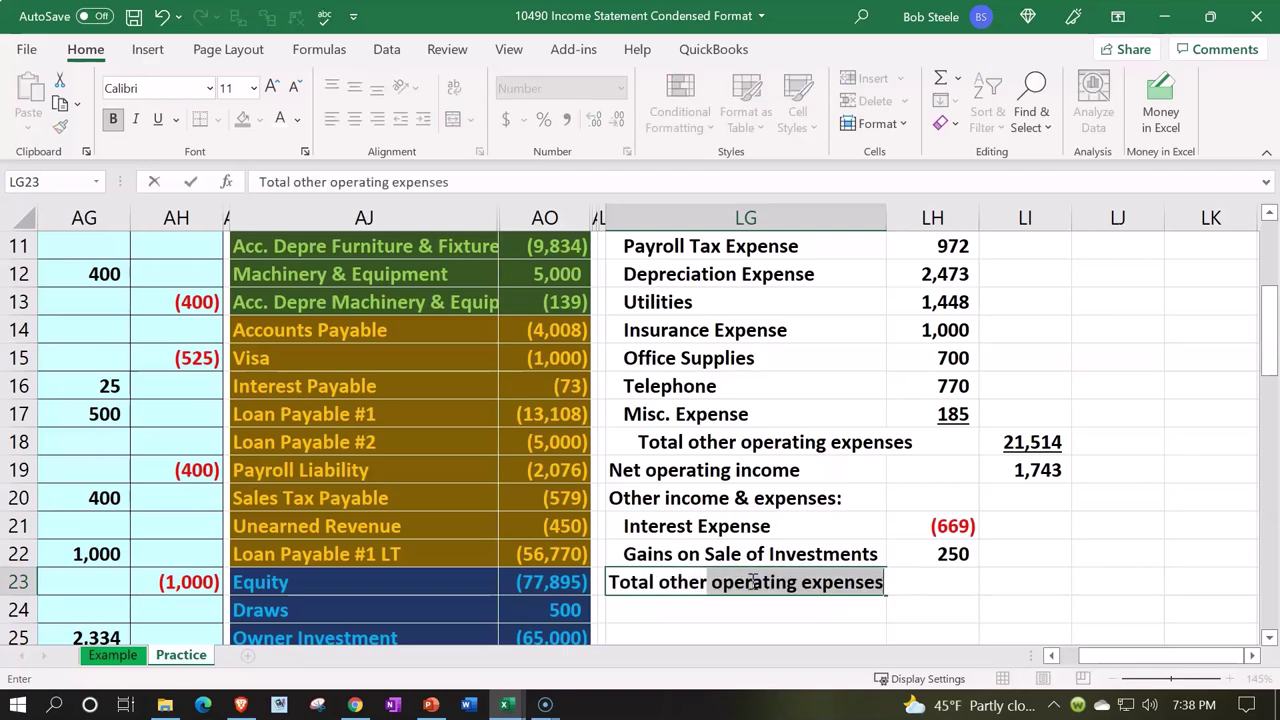
{"action": "type", "text": "income & expenses"}
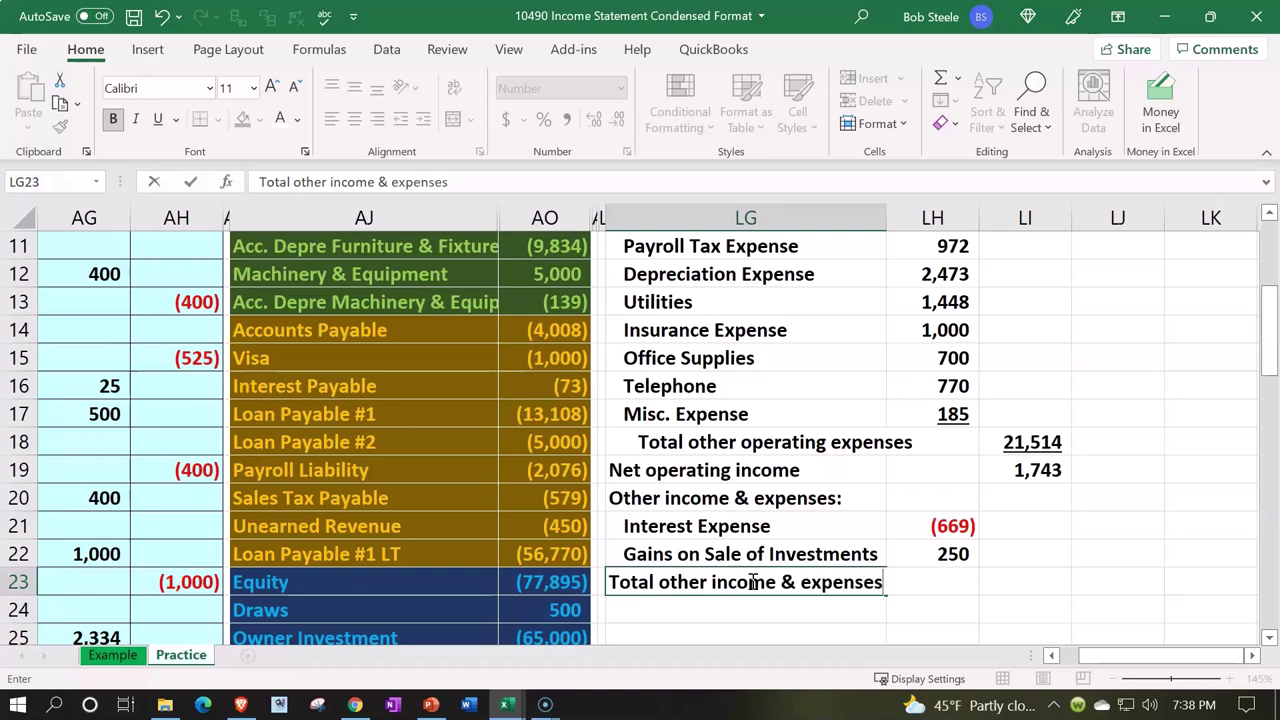
{"action": "key", "text": "Return"}
{"action": "left_click", "coordinate": [752, 582]}
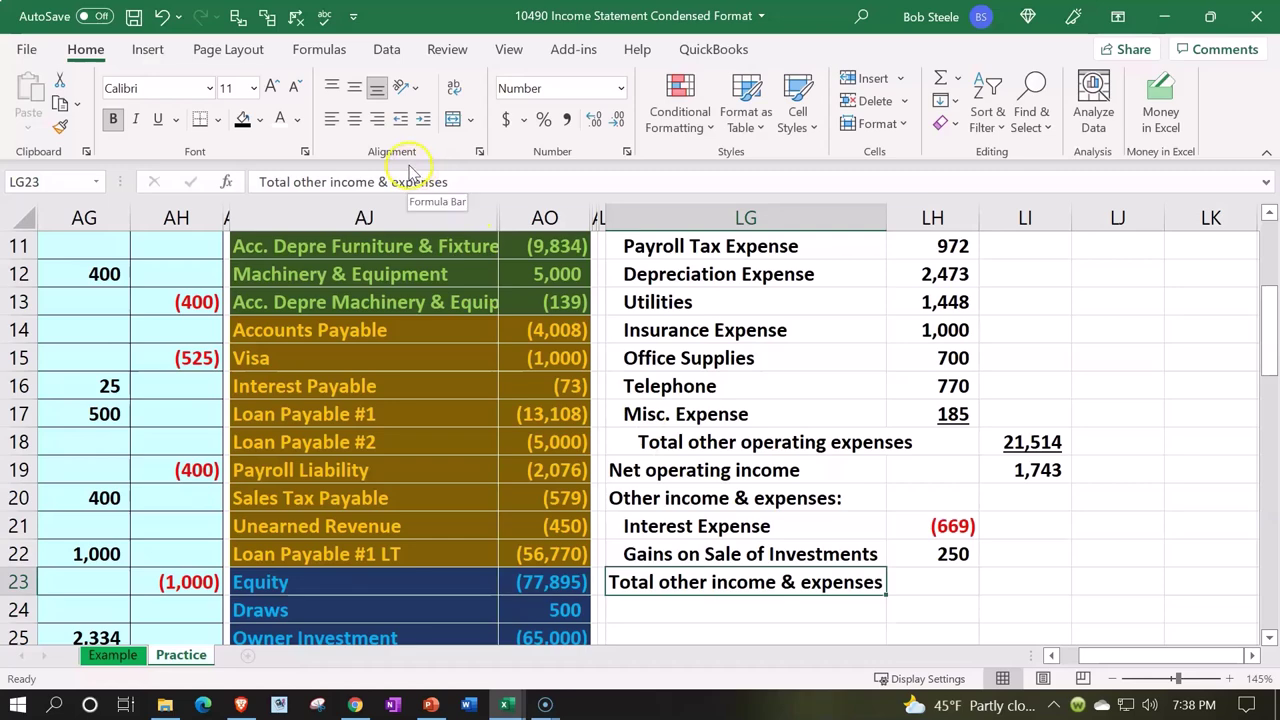
{"action": "left_click", "coordinate": [423, 121]}
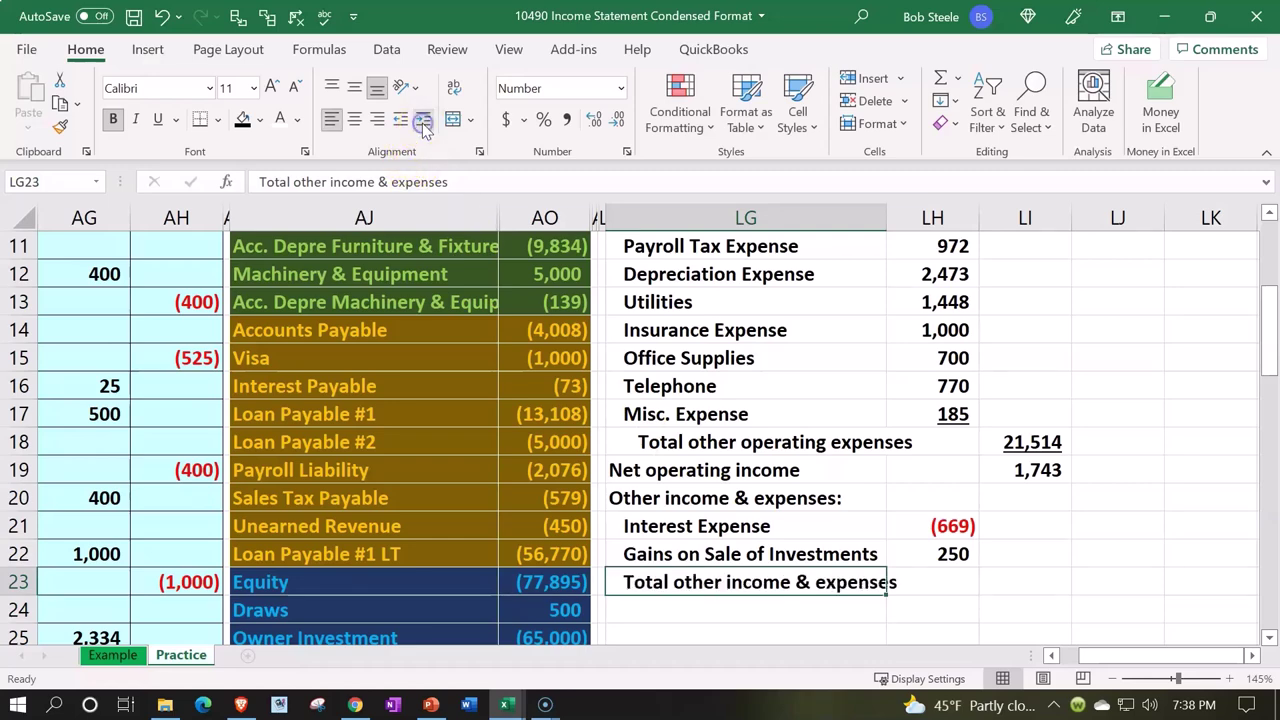
{"action": "left_click", "coordinate": [423, 121]}
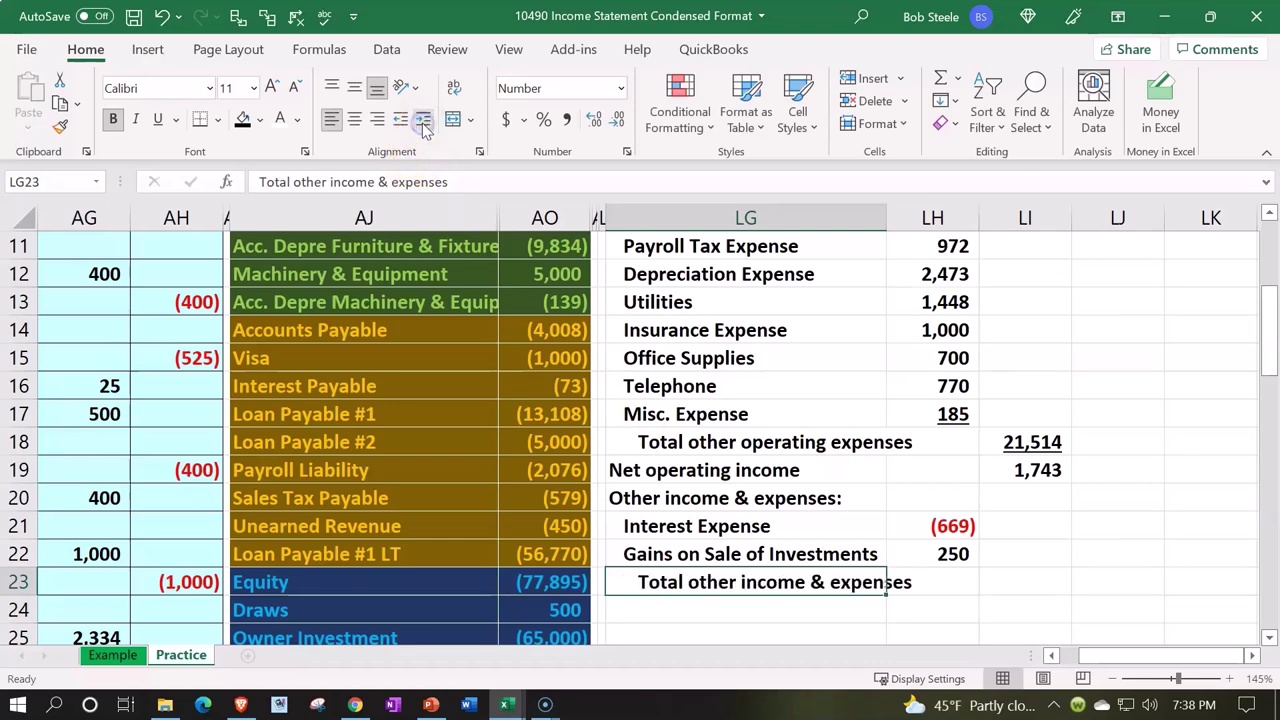
{"action": "left_click", "coordinate": [955, 553]}
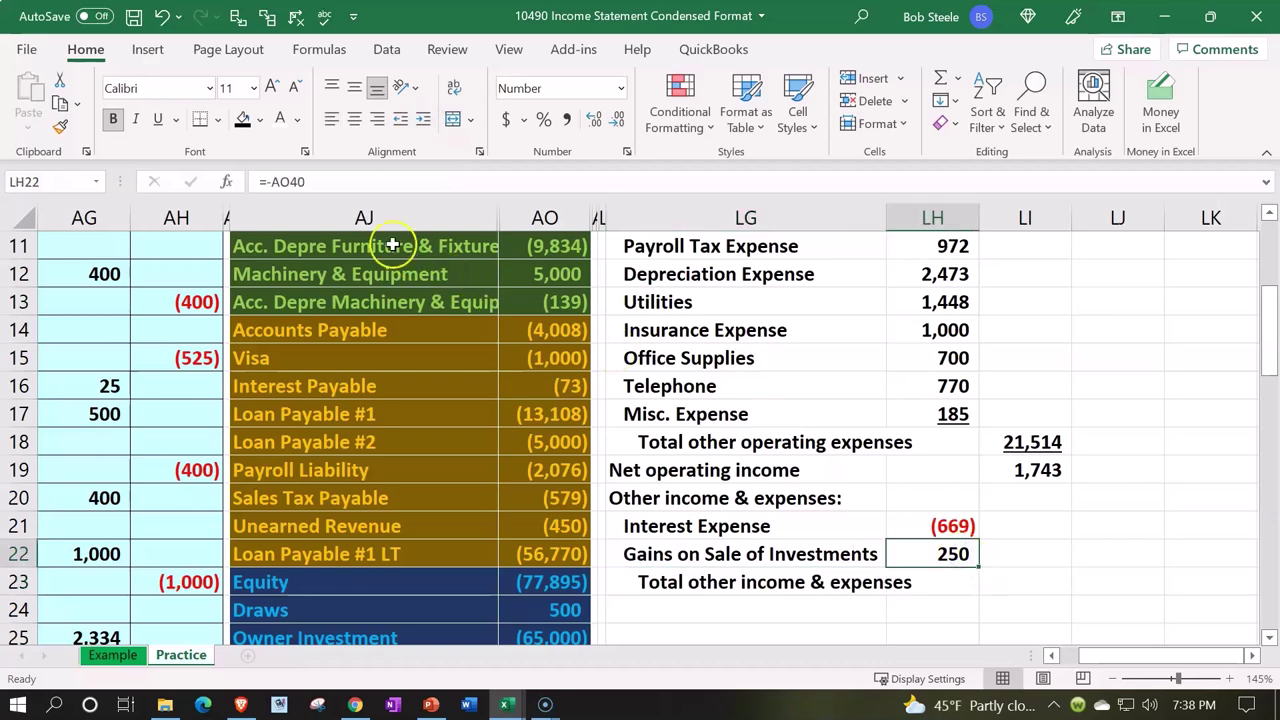
{"action": "left_click", "coordinate": [156, 119]}
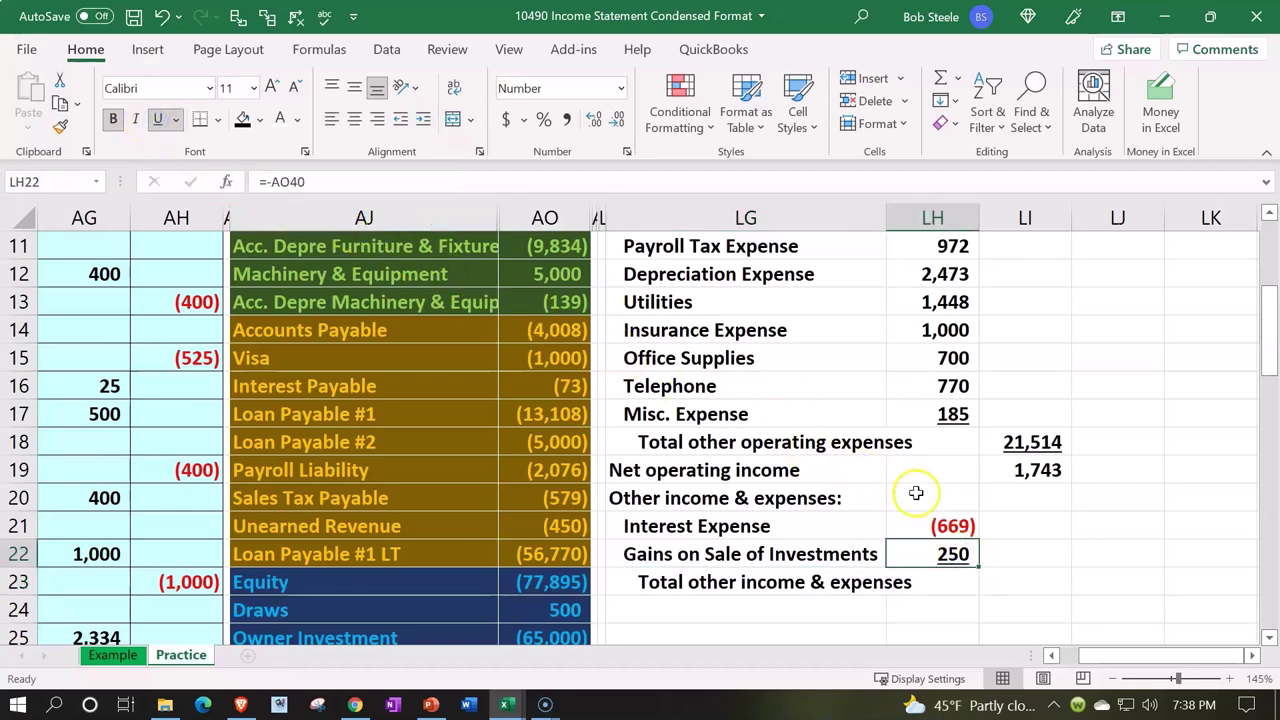
- Enter =SUM(LH21:LH22) in LI23 to total other income & expenses at (419)
{"action": "left_click", "coordinate": [1024, 580]}
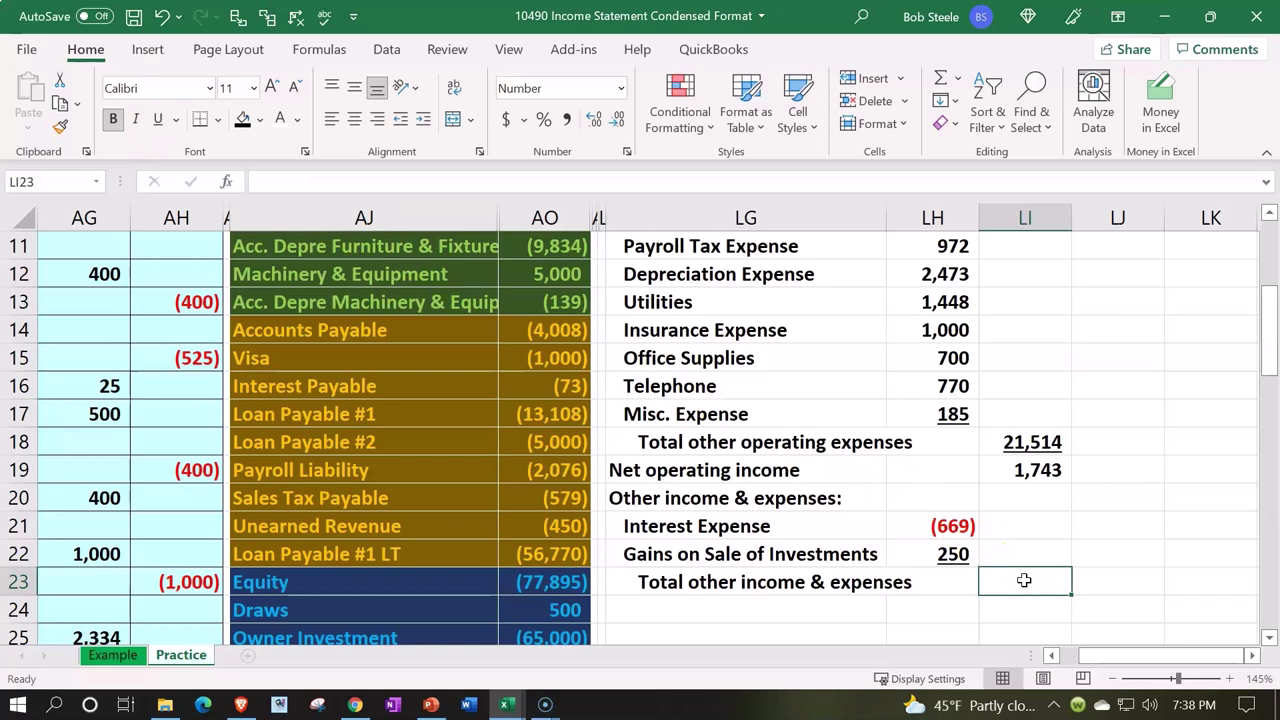
{"action": "type", "text": "=su"}
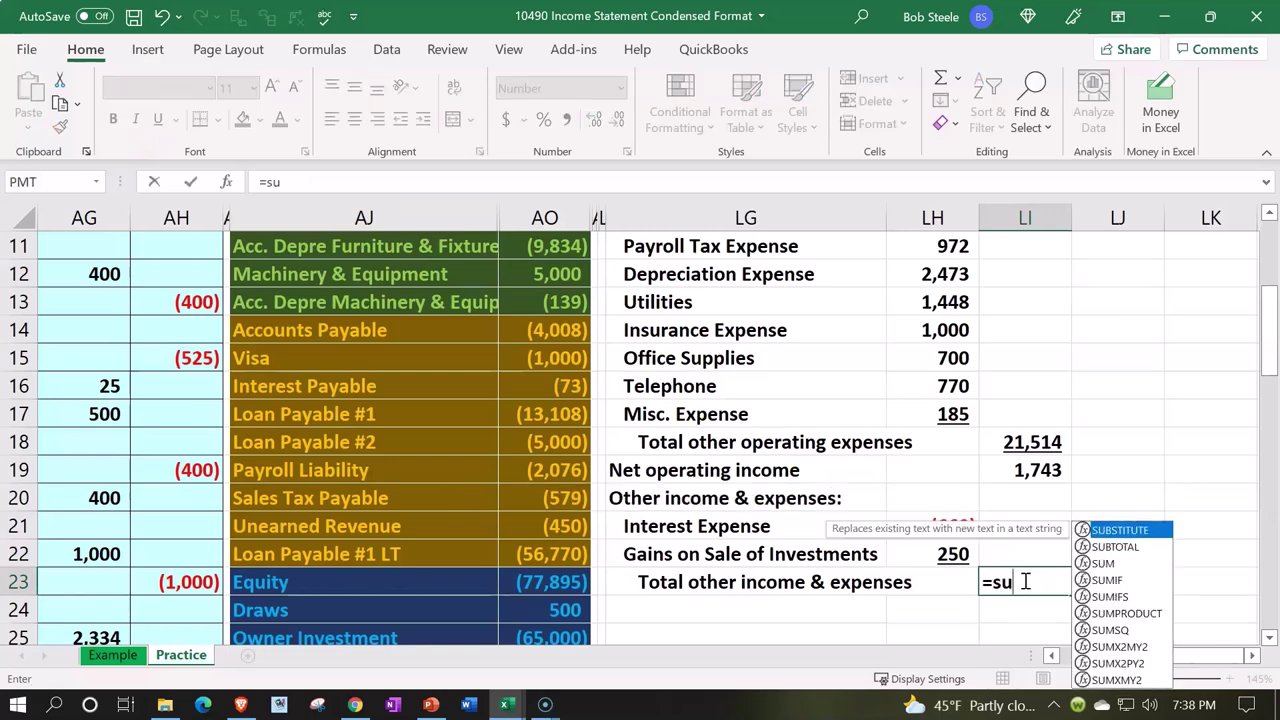
{"action": "type", "text": "m("}
{"action": "key", "text": "Left"}
{"action": "key", "text": "Up"}
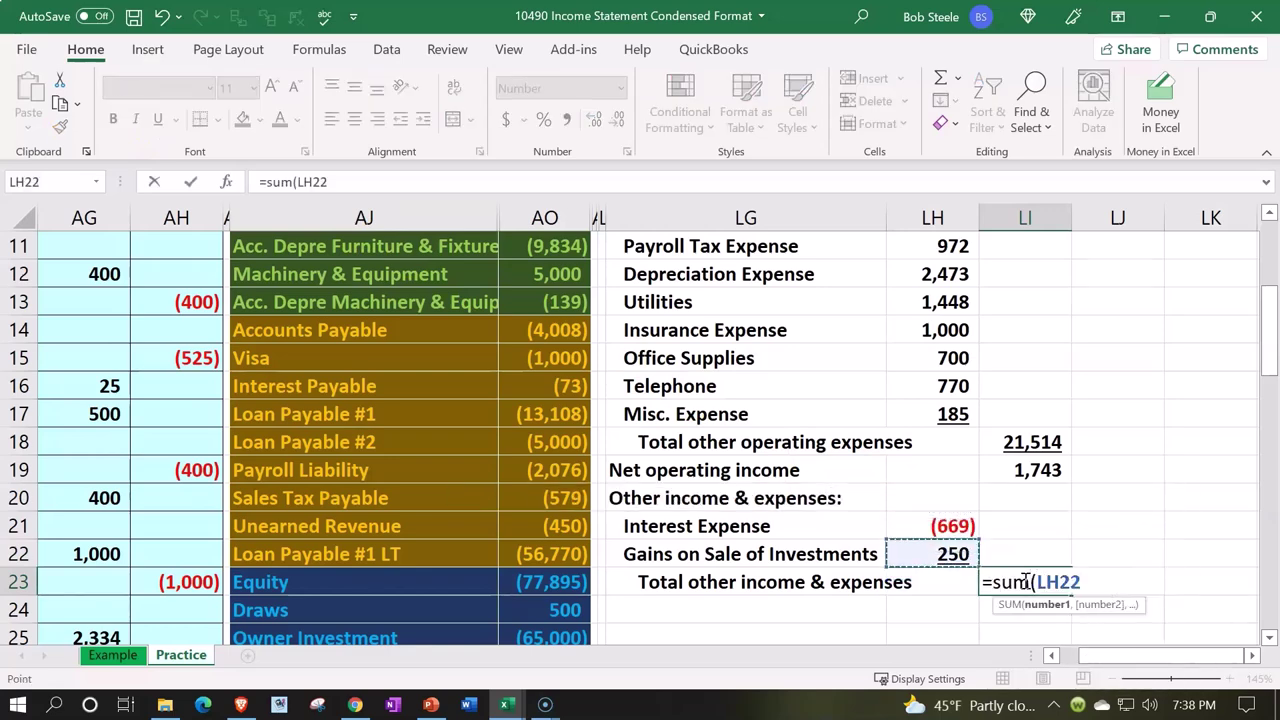
{"action": "key", "text": "shift+Up"}
{"action": "key", "text": "Return"}
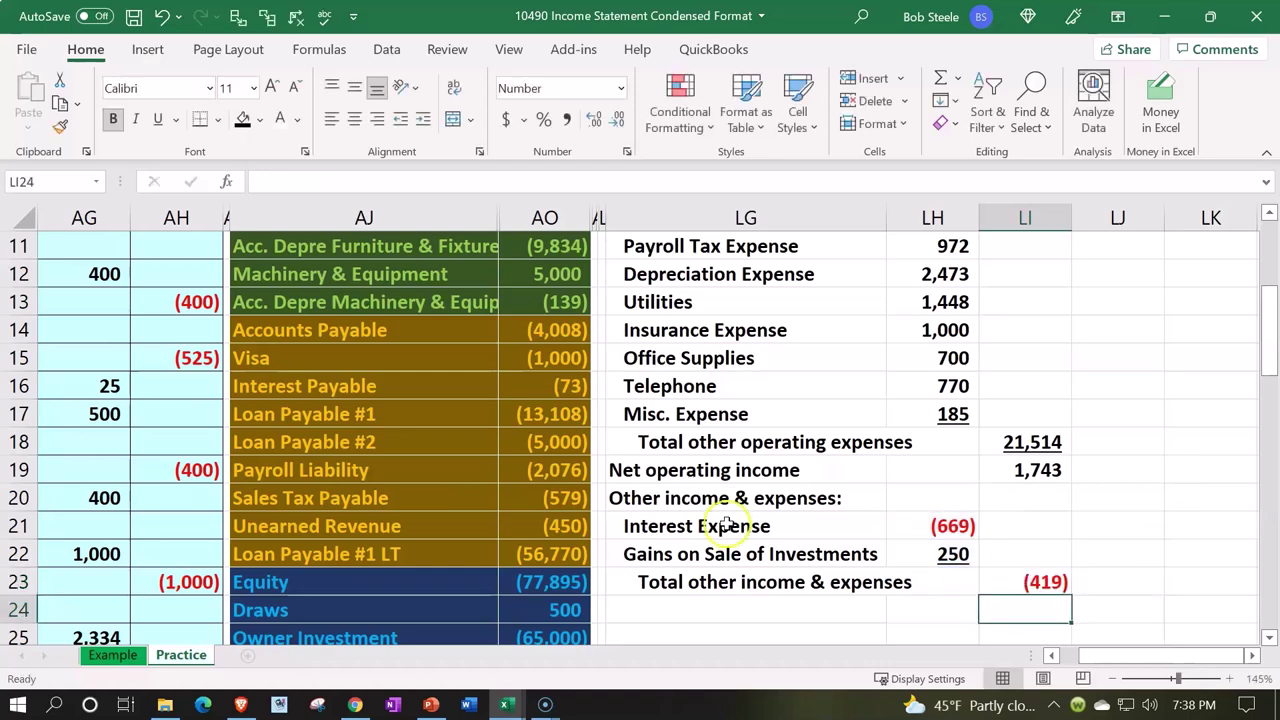
- Label LG24 'Net income' and underline the (419) other income total in LI23
{"action": "left_click", "coordinate": [790, 609]}
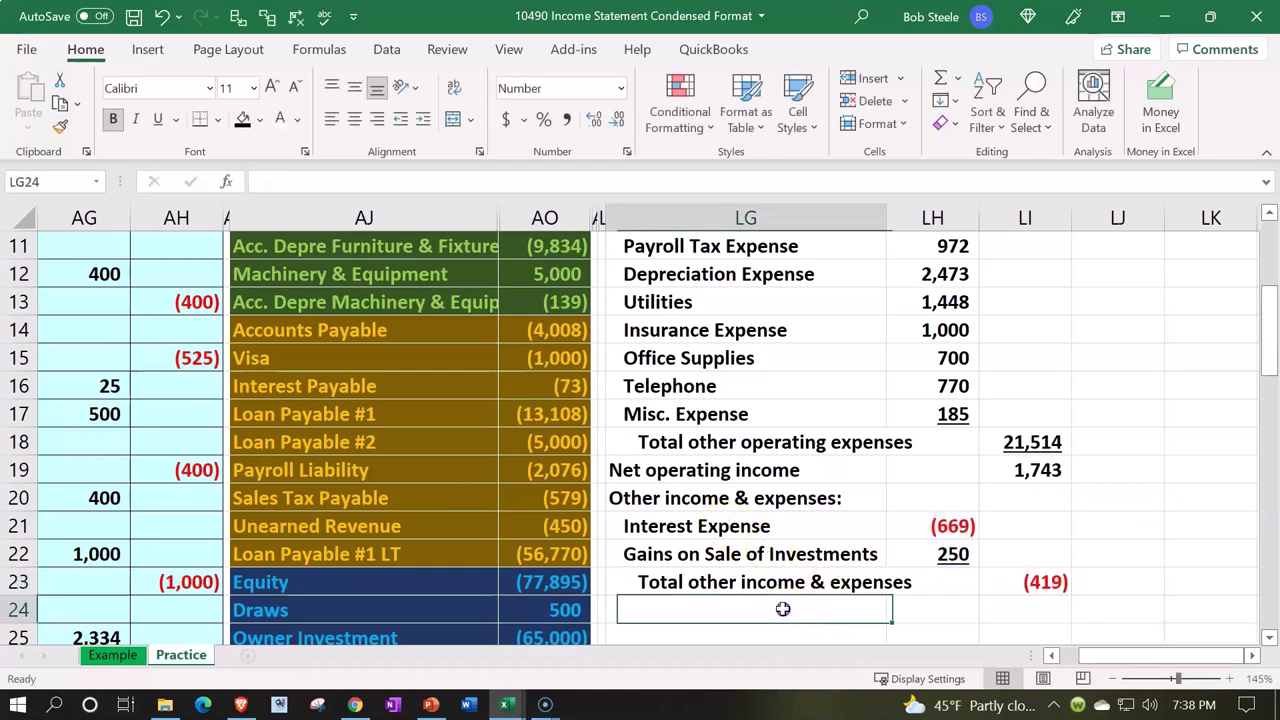
{"action": "type", "text": "N"}
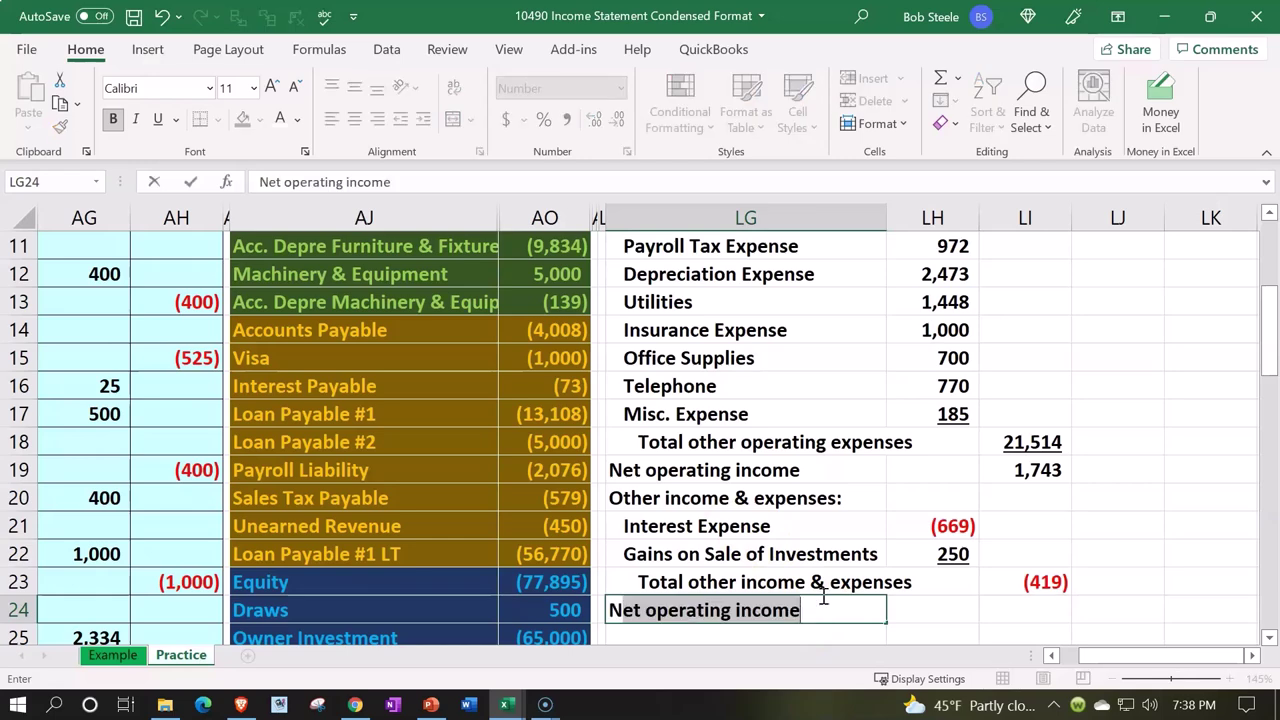
{"action": "type", "text": "et income"}
{"action": "key", "text": "Right"}
{"action": "key", "text": "Right"}
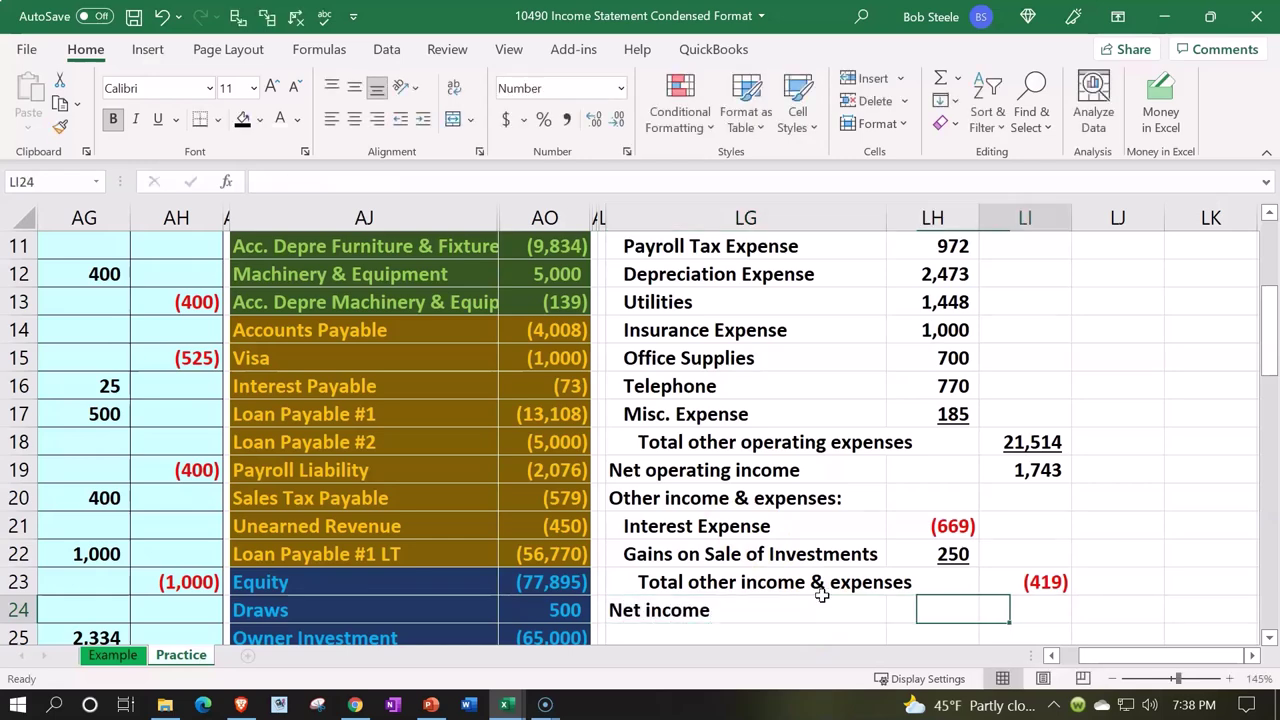
{"action": "key", "text": "Up"}
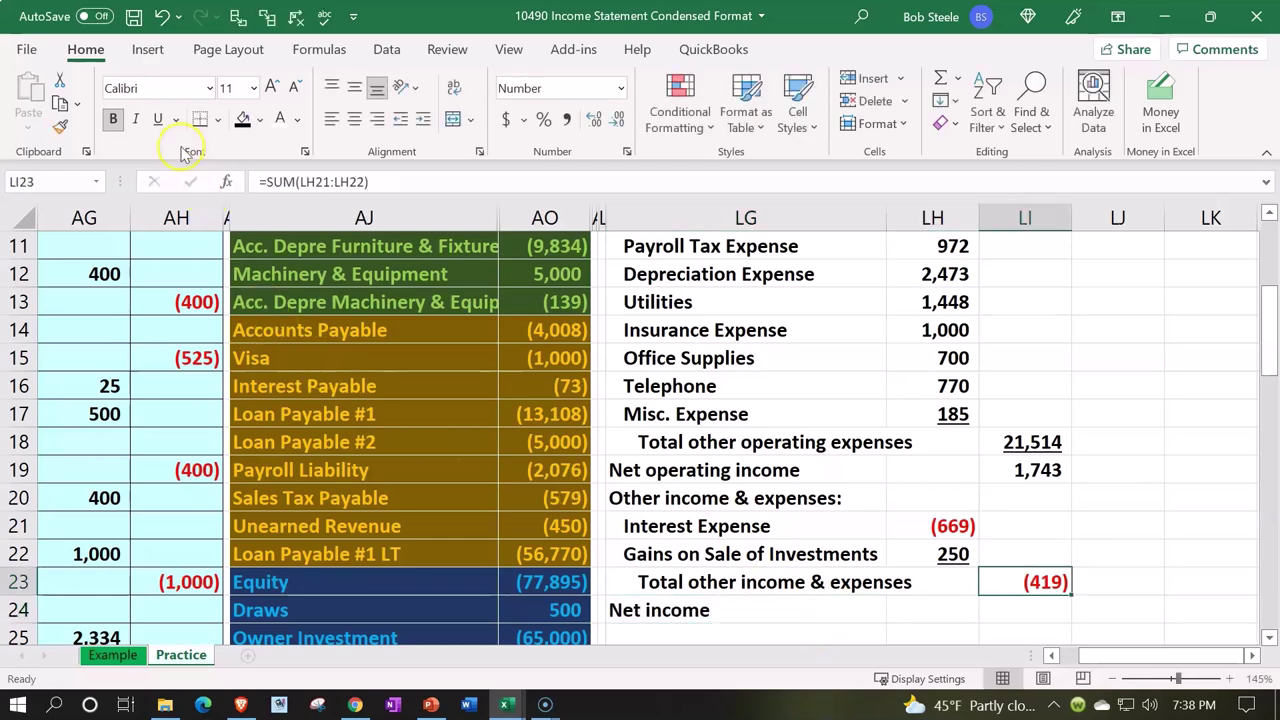
{"action": "left_click", "coordinate": [160, 119]}
- Enter =LI19+LI23 in LI24 so net income shows 1,324
{"action": "key", "text": "Down"}
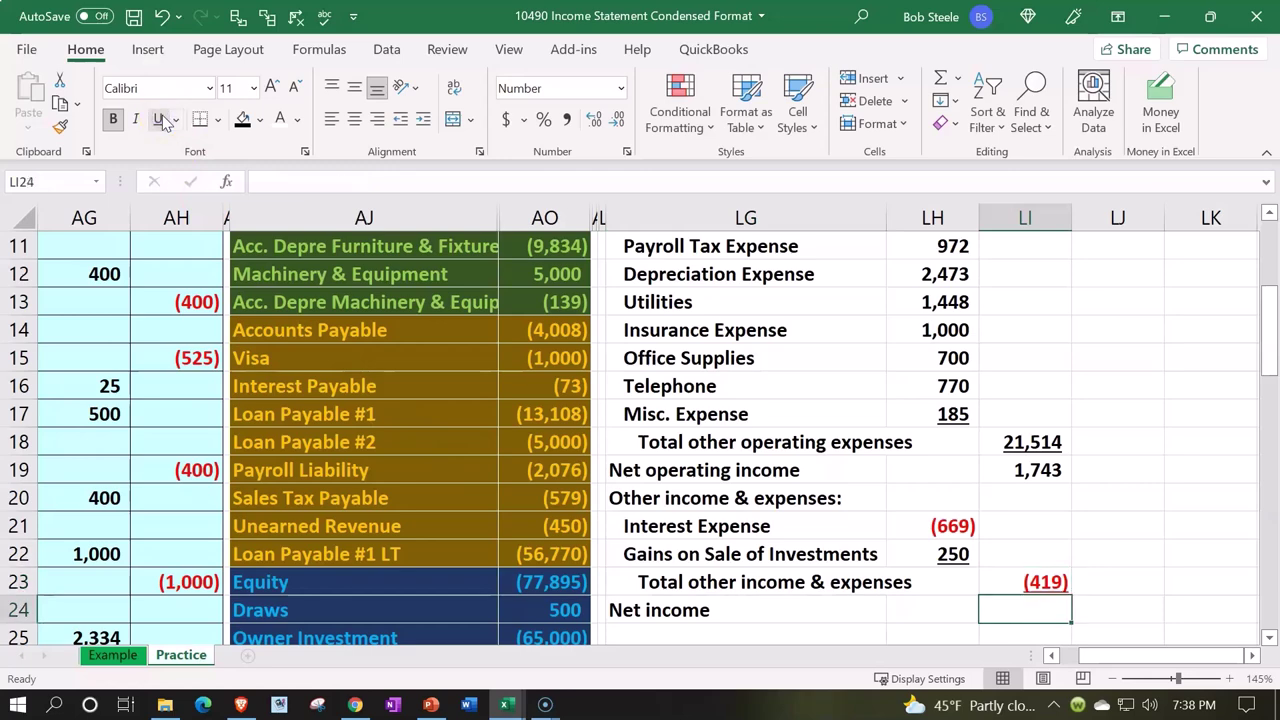
{"action": "type", "text": "="}
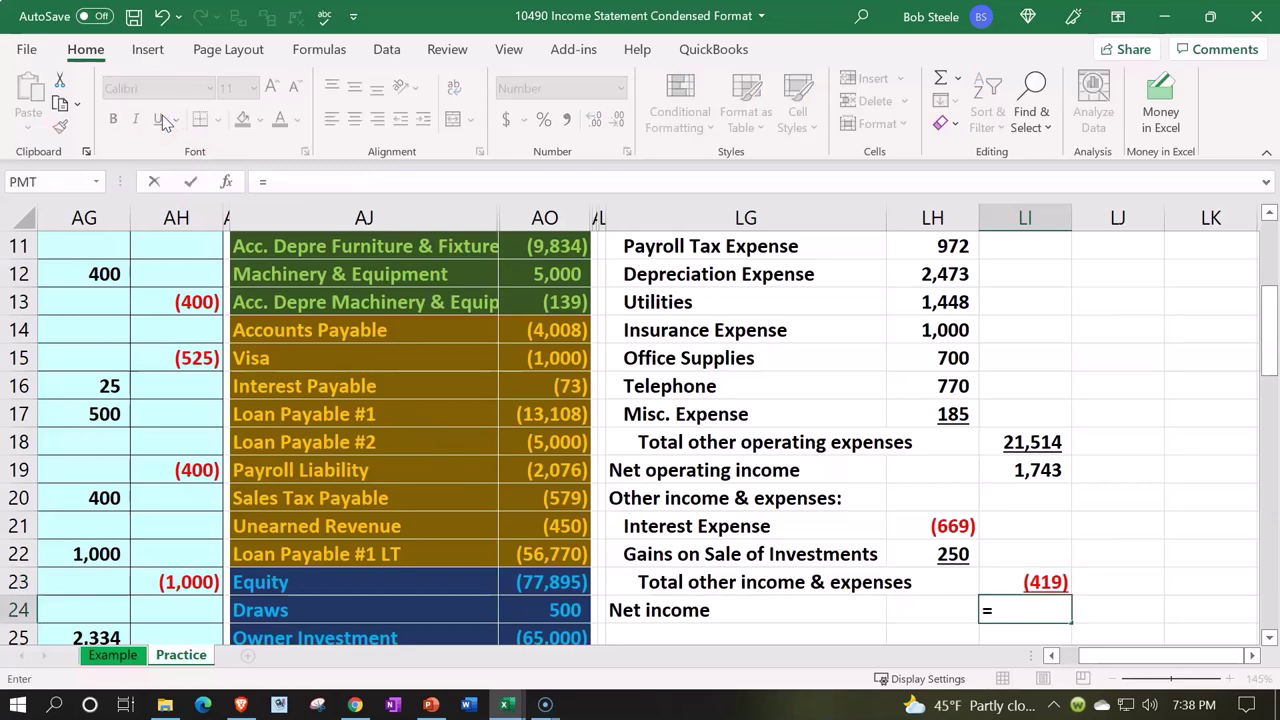
{"action": "key", "text": "Up"}
{"action": "key", "text": "Up"}
{"action": "key", "text": "Up"}
{"action": "key", "text": "Up"}
{"action": "key", "text": "Up"}
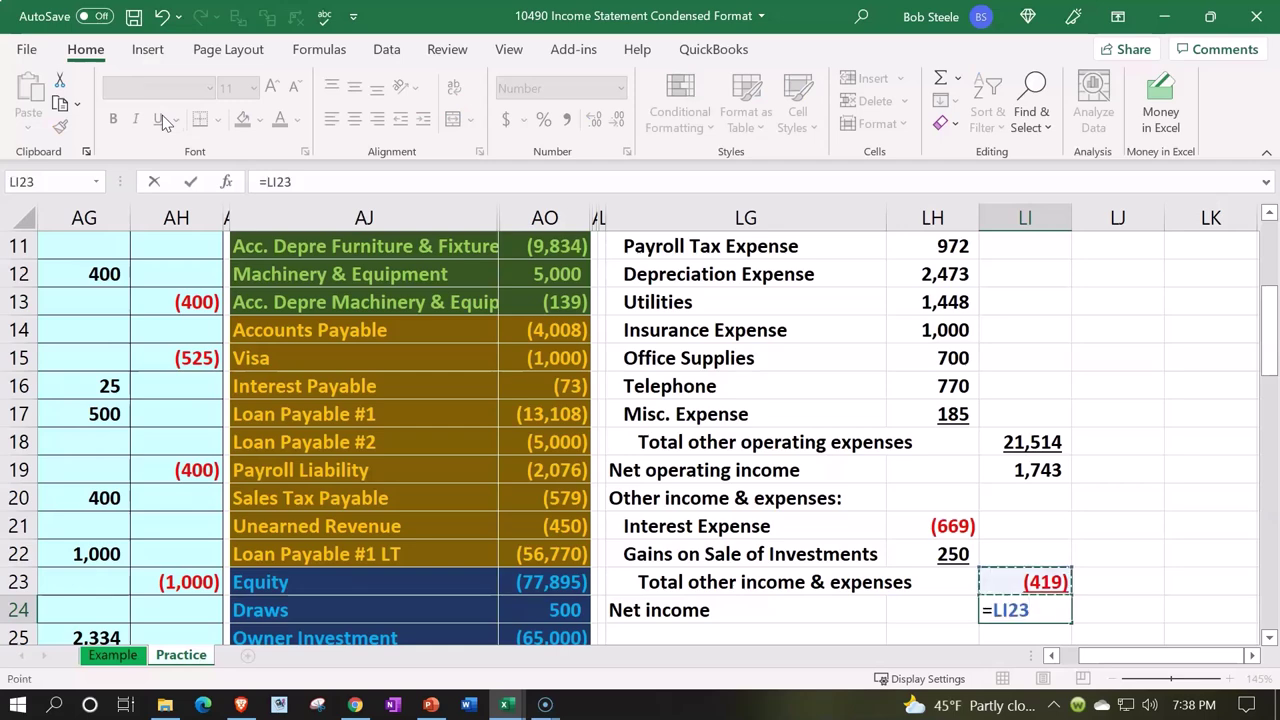
{"action": "type", "text": "+"}
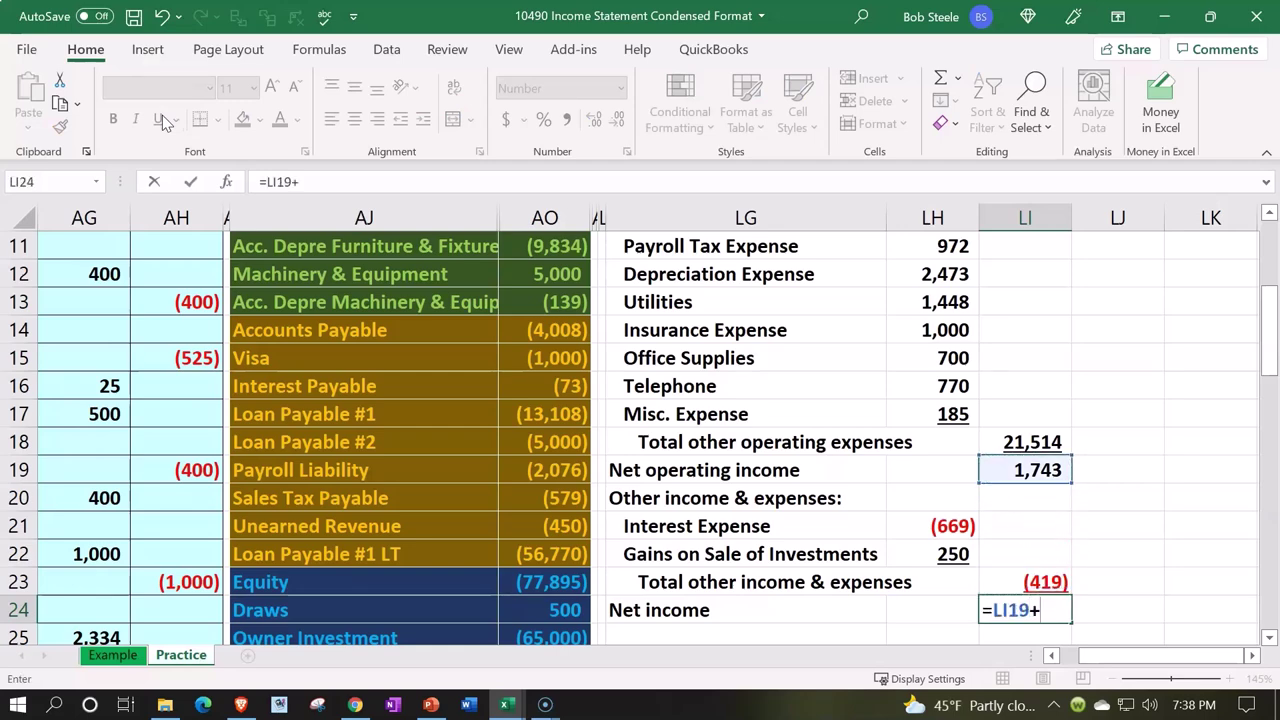
{"action": "key", "text": "Up"}
{"action": "key", "text": "Return"}
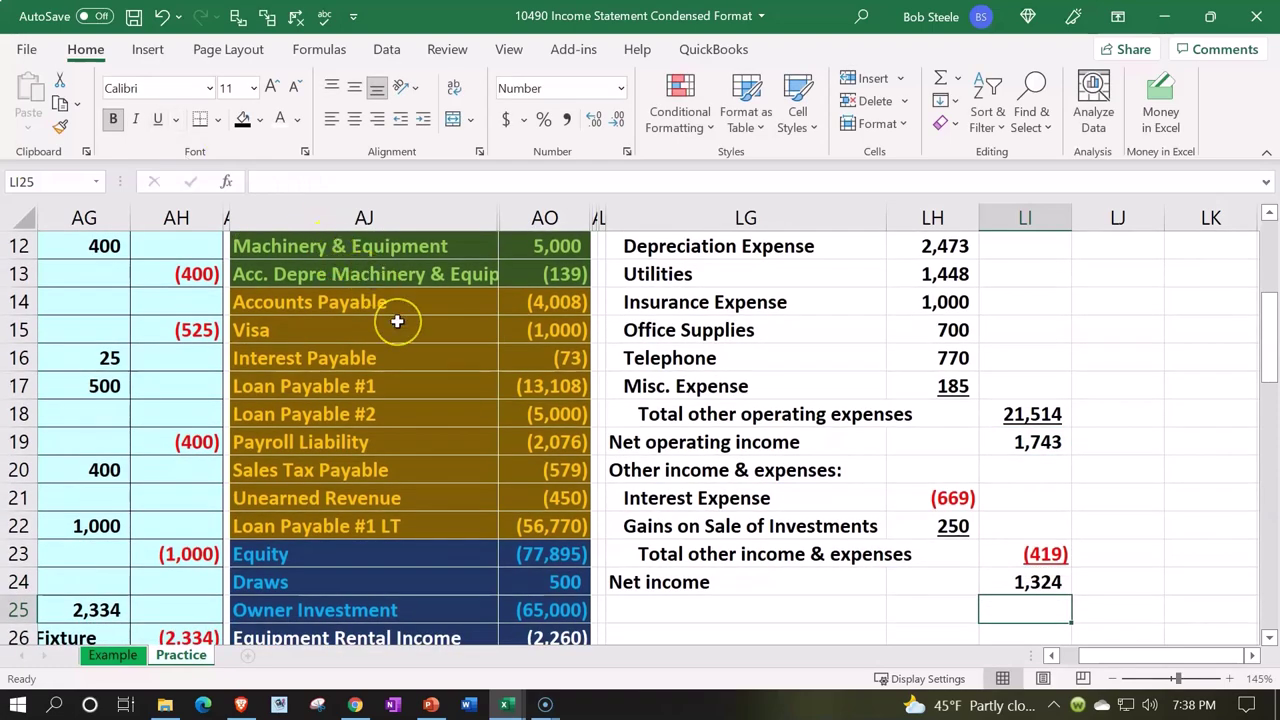
{"action": "scroll", "coordinate": [398, 320], "scroll_direction": "down", "scroll_amount": 3}
{"action": "scroll", "coordinate": [398, 320], "scroll_direction": "down", "scroll_amount": 5}
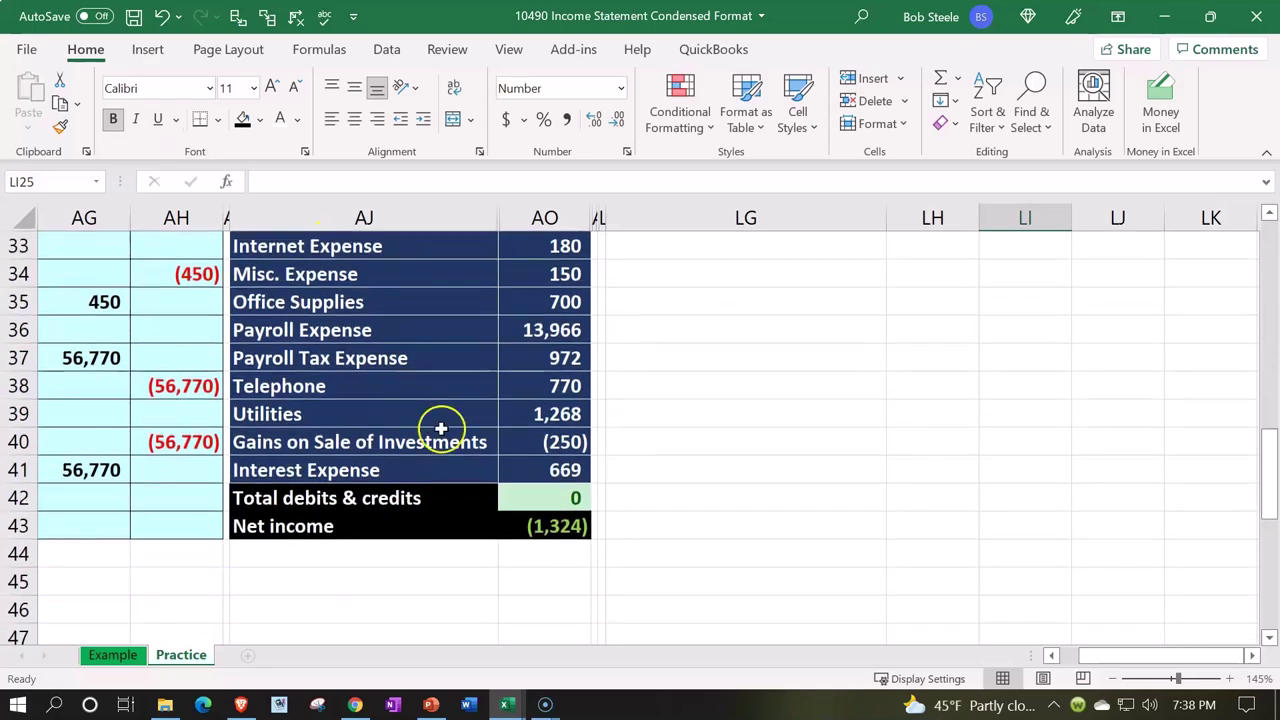
{"action": "left_click", "coordinate": [524, 526]}
{"action": "double_click", "coordinate": [524, 526]}
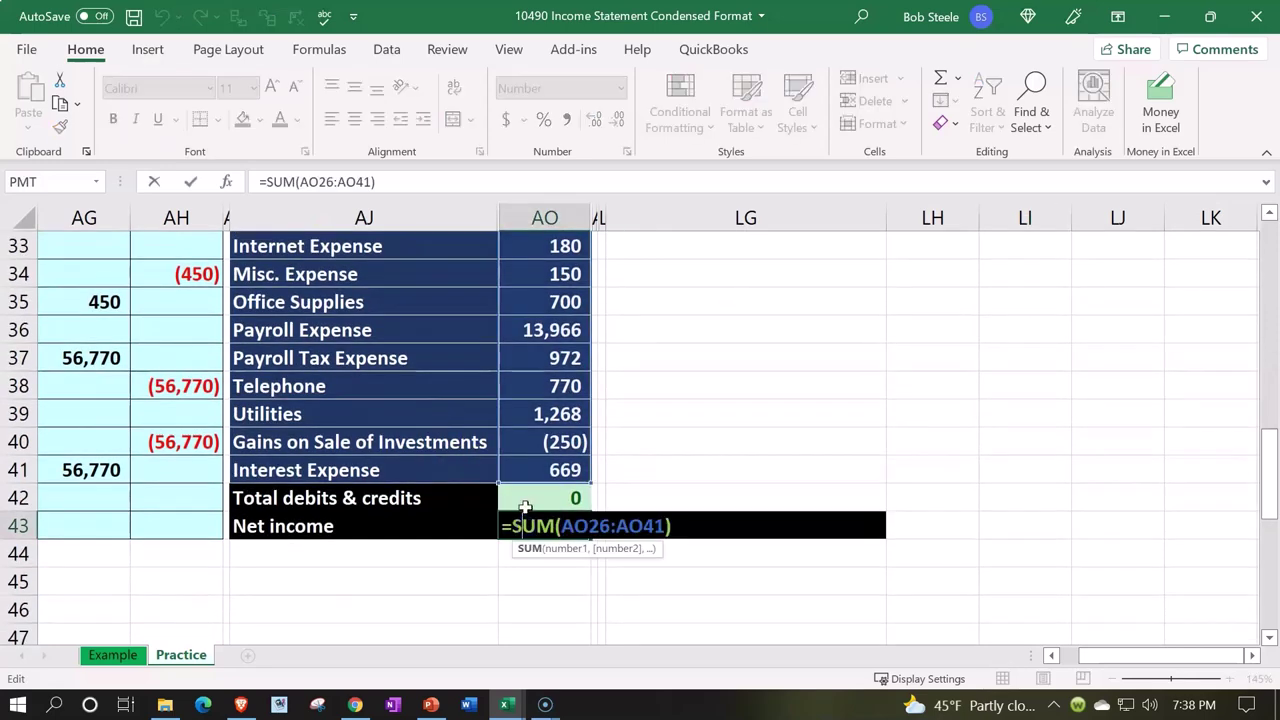
{"action": "key", "text": "Return"}
{"action": "scroll", "coordinate": [524, 490], "scroll_direction": "up", "scroll_amount": 3}
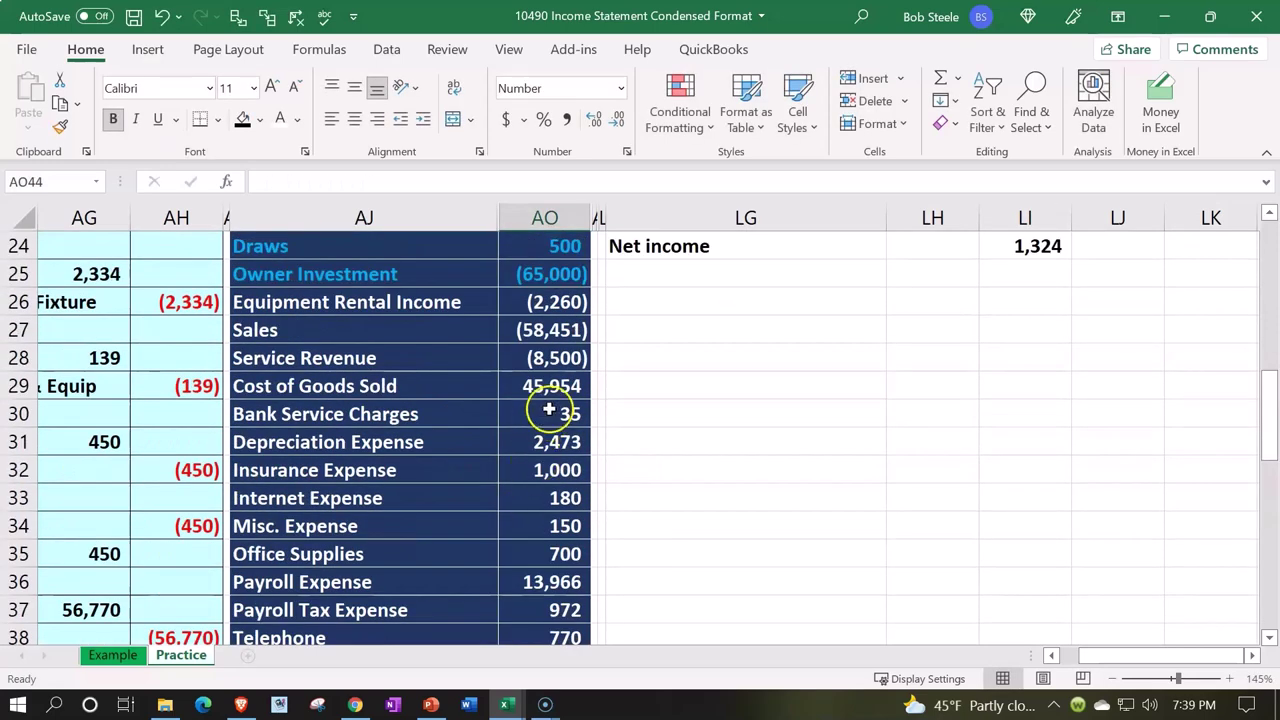
{"action": "left_click_drag", "start_coordinate": [551, 300], "coordinate": [529, 557]}
{"action": "scroll", "coordinate": [552, 642], "scroll_direction": "down", "scroll_amount": 1}
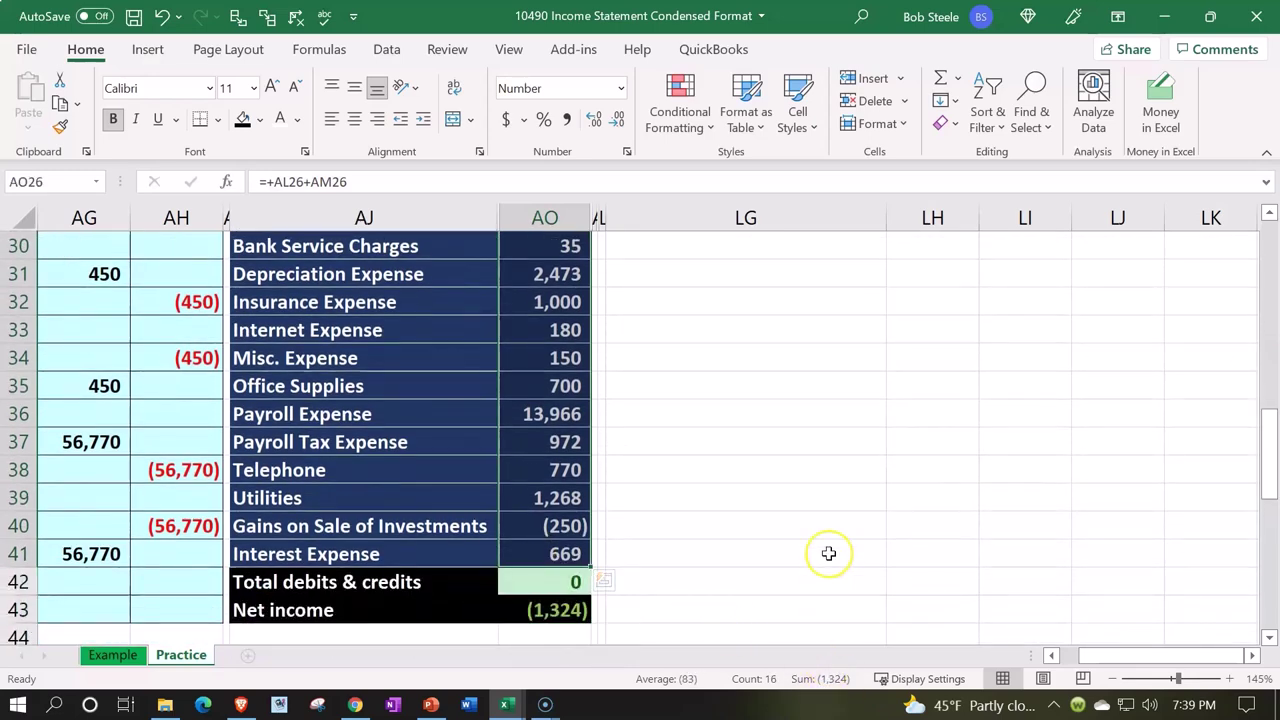
{"action": "scroll", "coordinate": [829, 553], "scroll_direction": "up", "scroll_amount": 5}
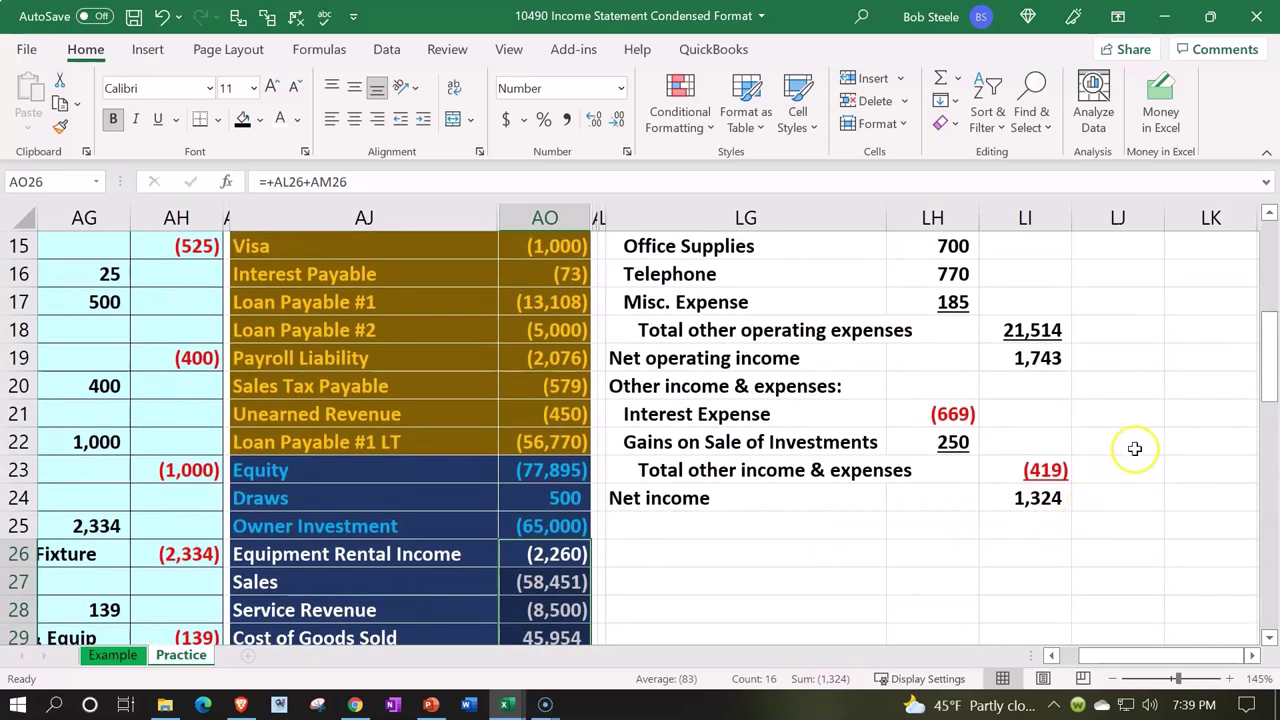
- Double-underline the 1,324 net income figure in LI24
{"action": "left_click", "coordinate": [1045, 498]}
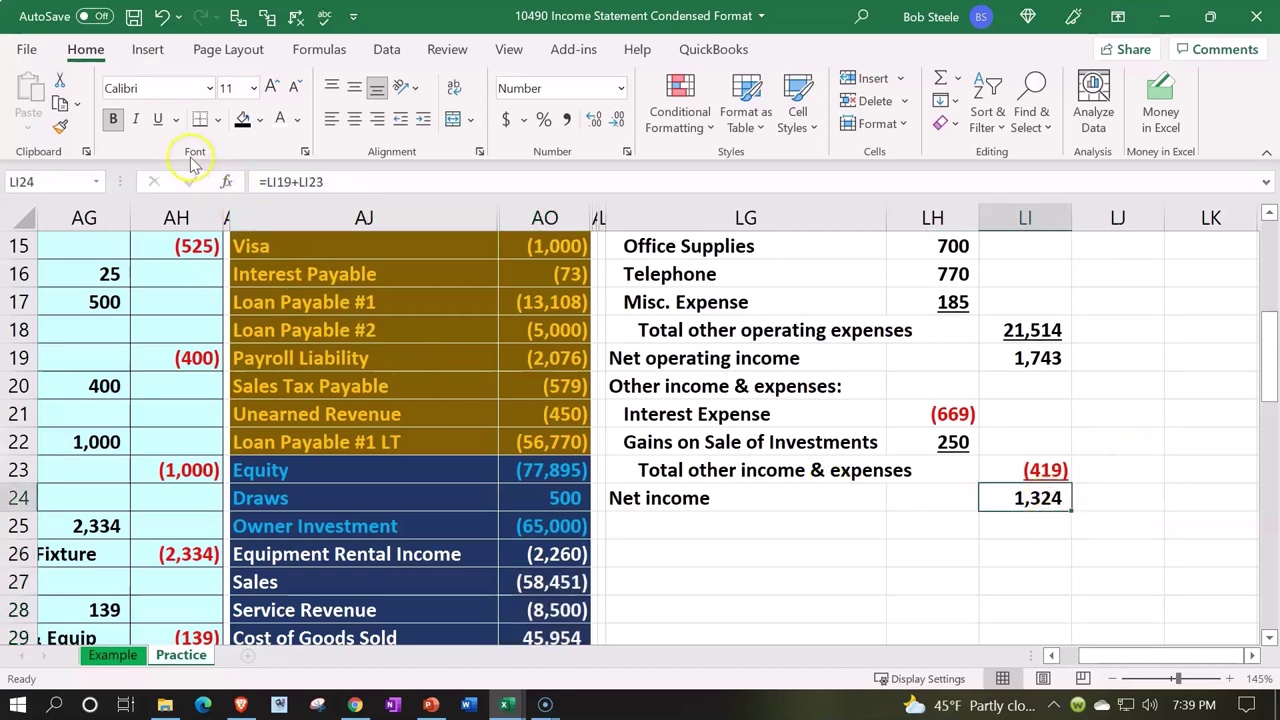
{"action": "left_click", "coordinate": [176, 119]}
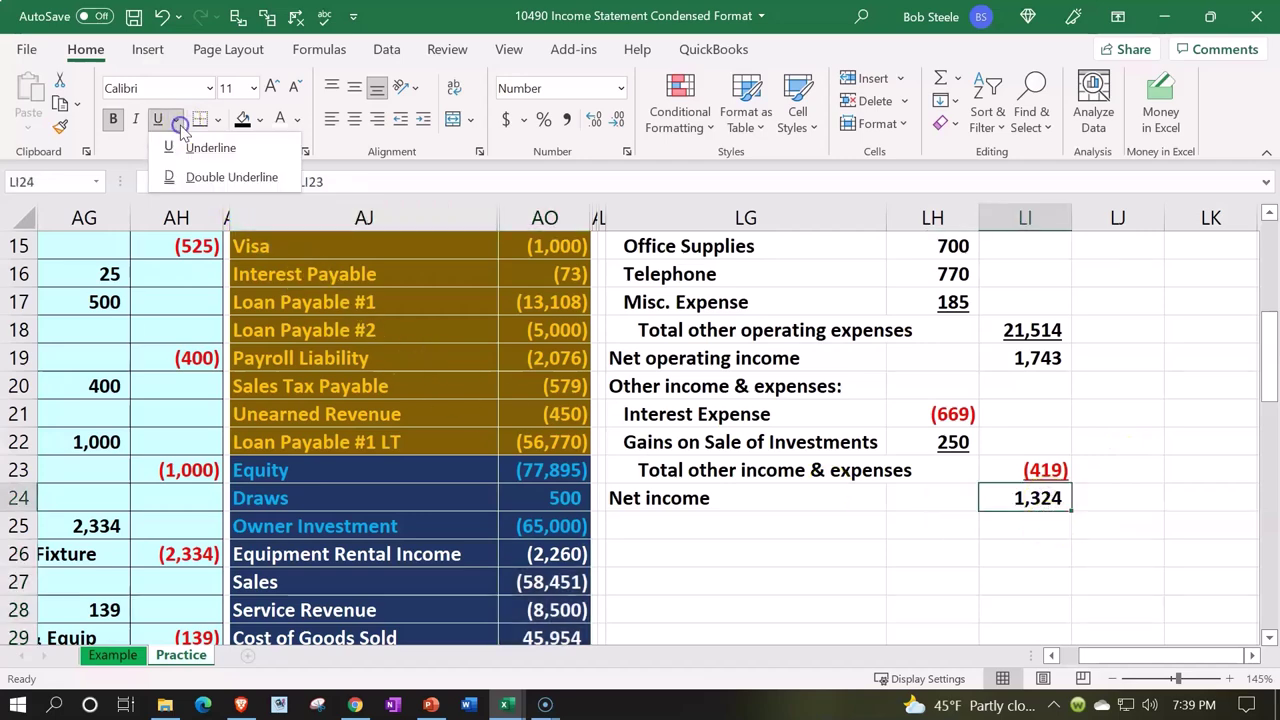
{"action": "left_click", "coordinate": [199, 176]}
{"action": "left_click", "coordinate": [903, 548]}
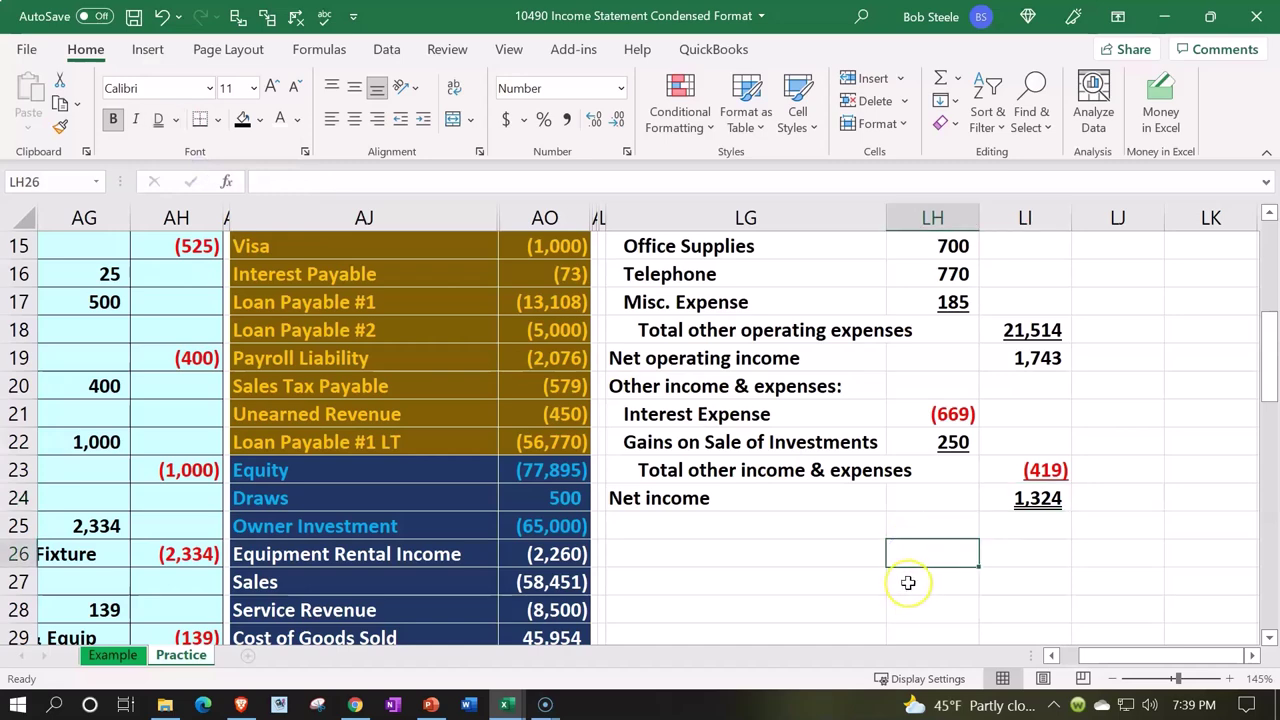
- Give LG2:LI24 a light cyan fill and All Borders, then spell-check the sheet
{"action": "scroll", "coordinate": [908, 582], "scroll_direction": "up", "scroll_amount": 5}
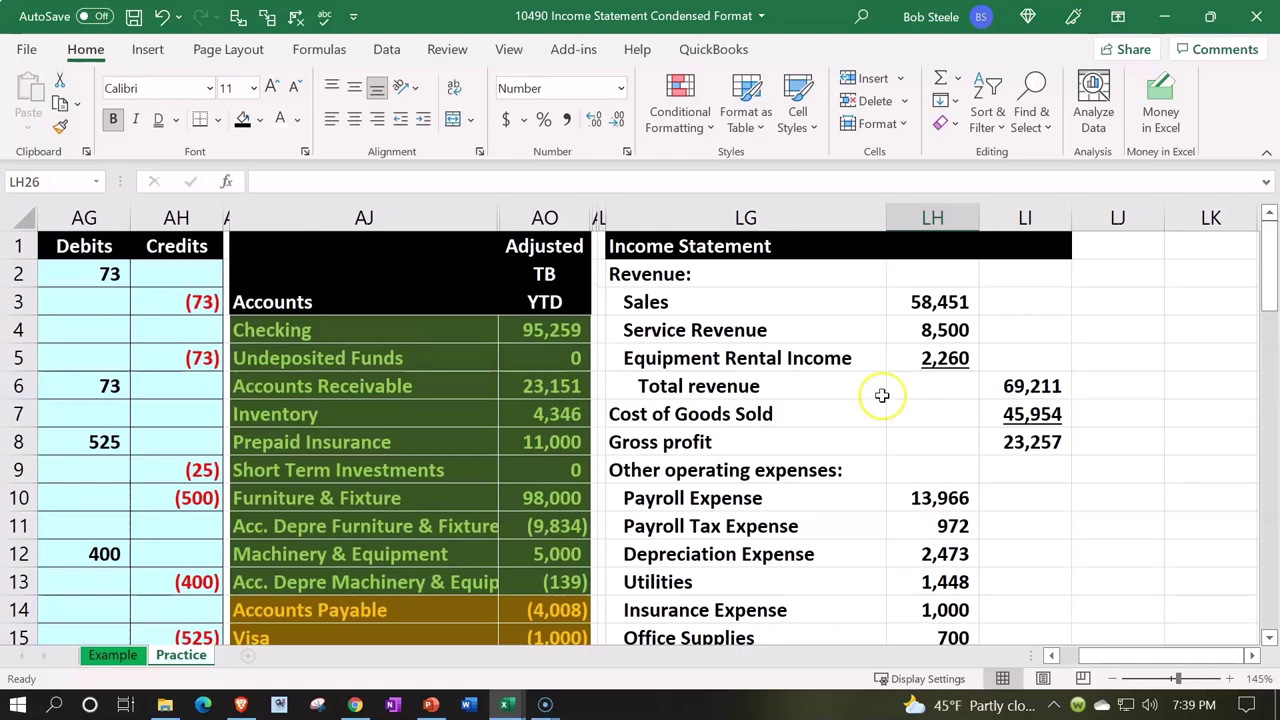
{"action": "left_click_drag", "start_coordinate": [686, 277], "coordinate": [1008, 588]}
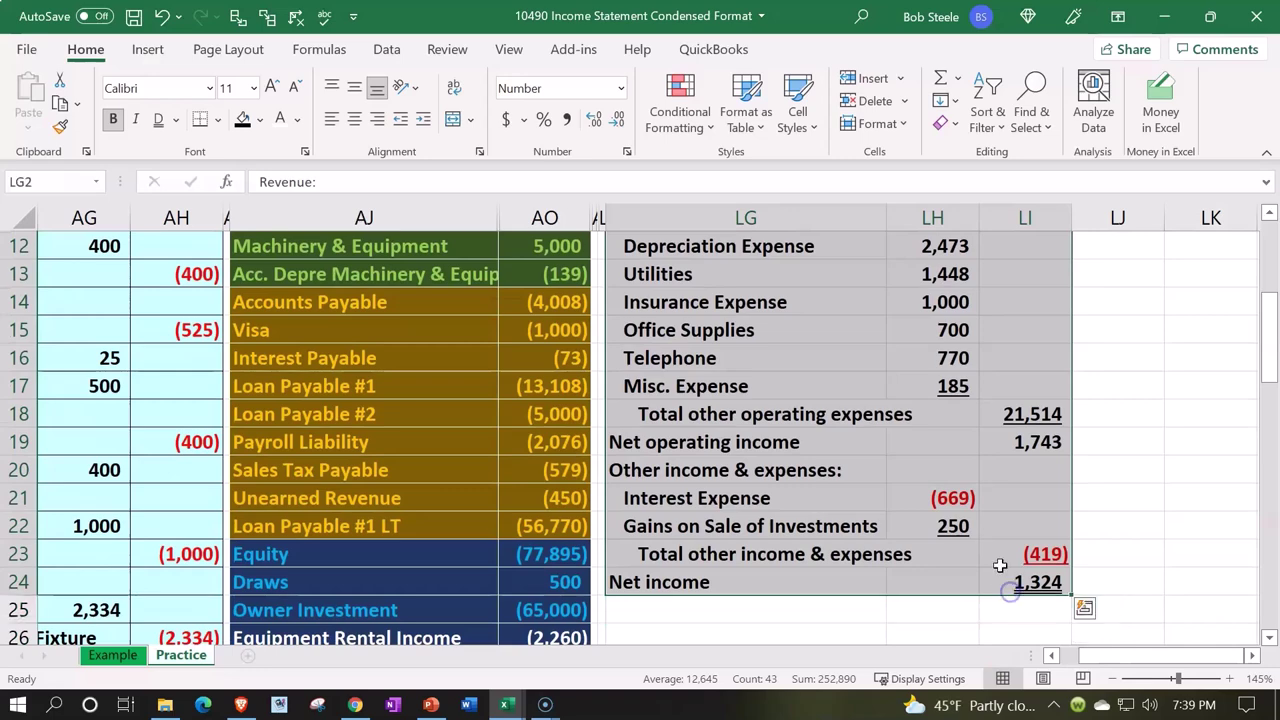
{"action": "left_click", "coordinate": [258, 120]}
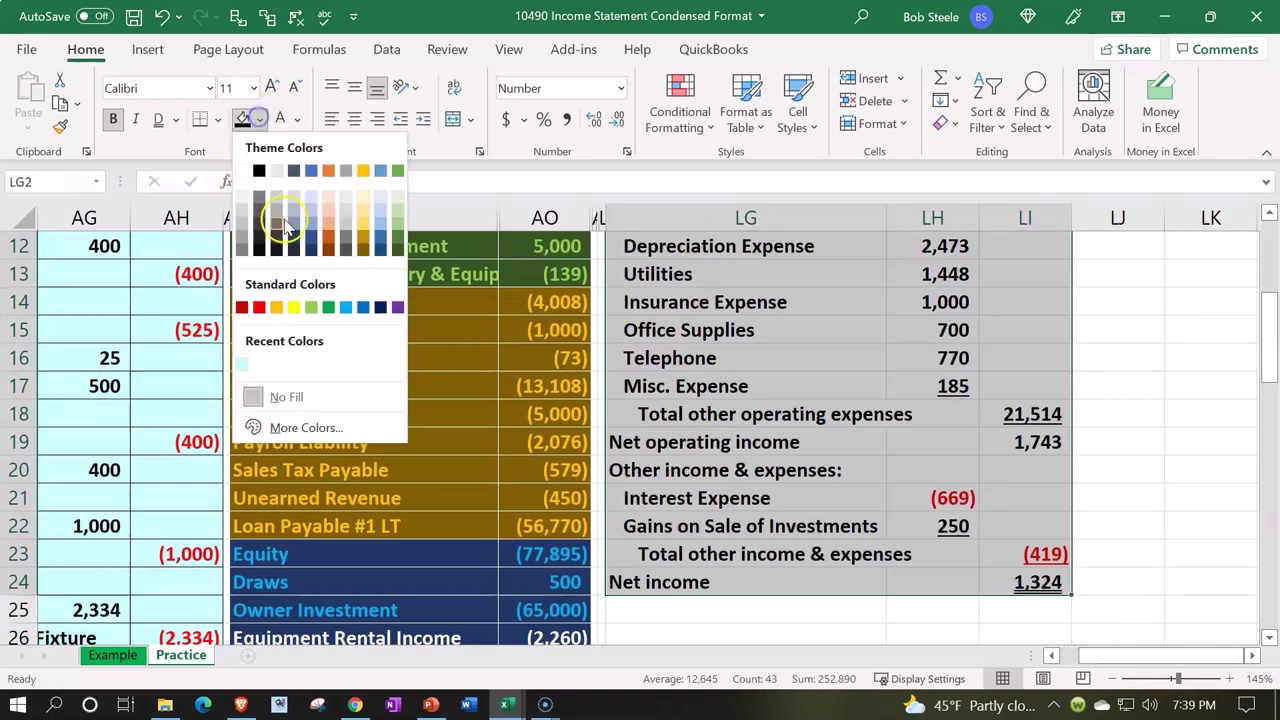
{"action": "left_click", "coordinate": [250, 366]}
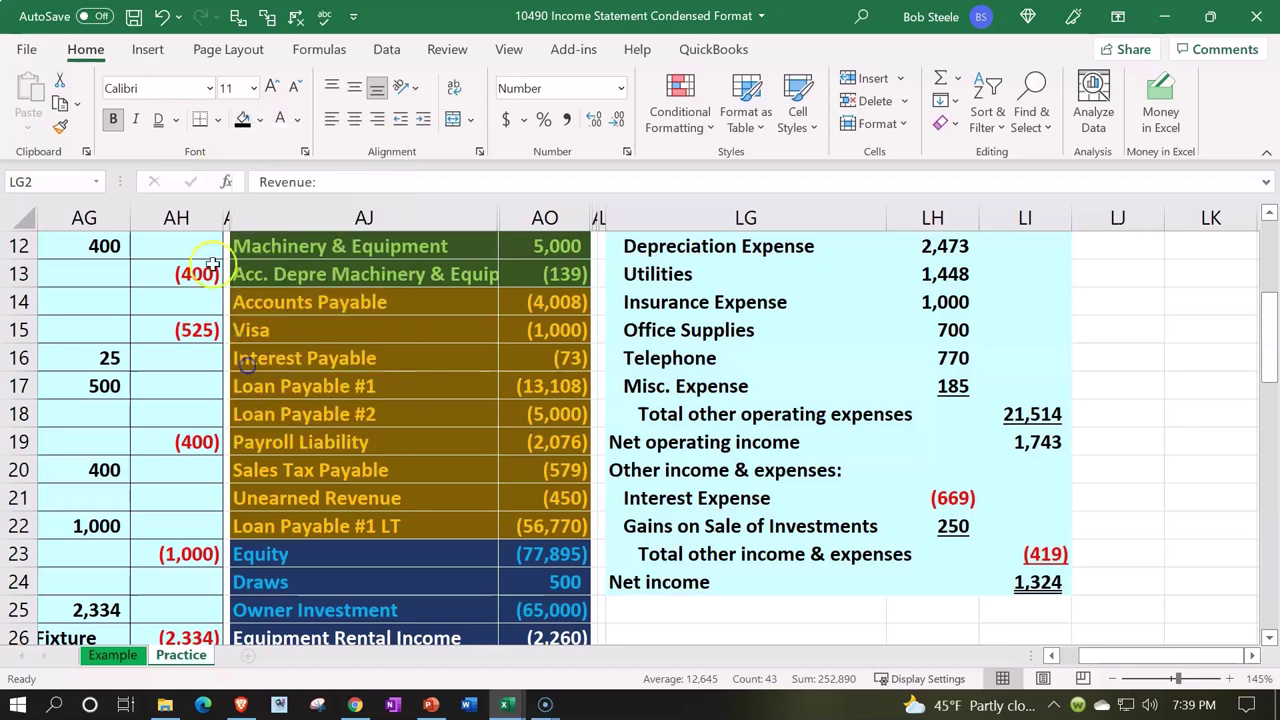
{"action": "scroll", "coordinate": [230, 250], "scroll_direction": "up", "scroll_amount": 4}
{"action": "left_click", "coordinate": [217, 119]}
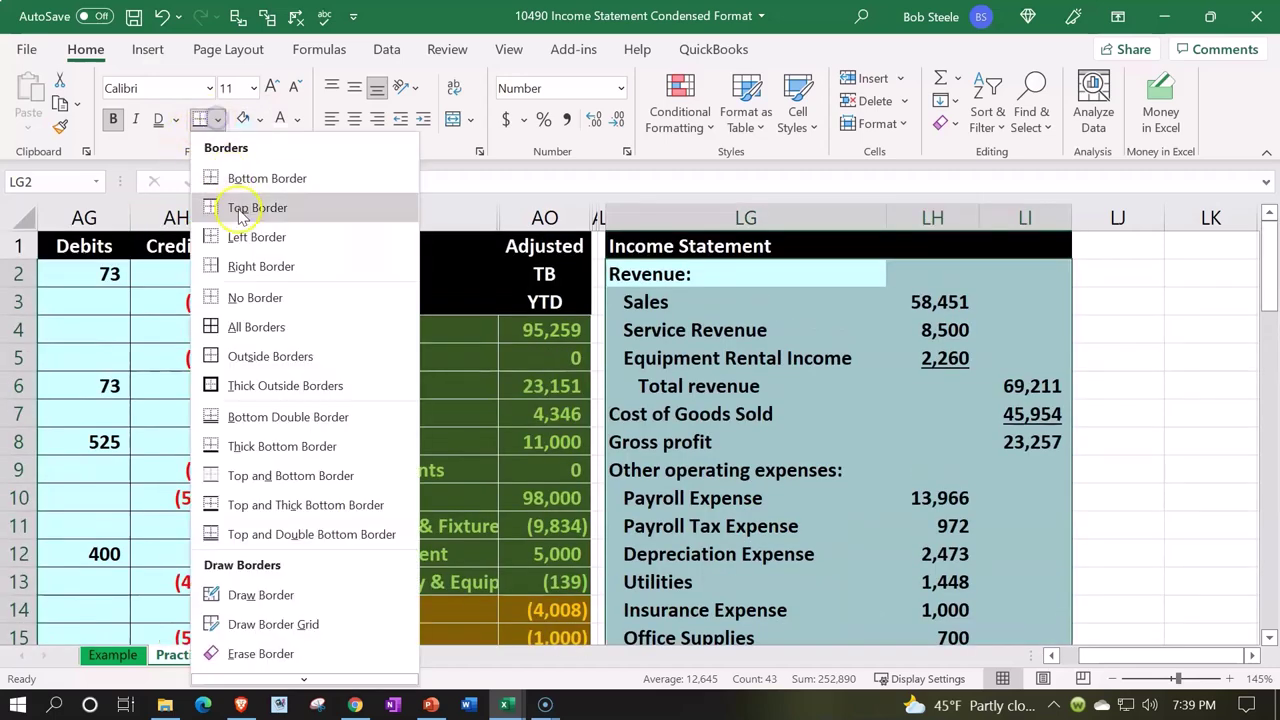
{"action": "left_click", "coordinate": [236, 327]}
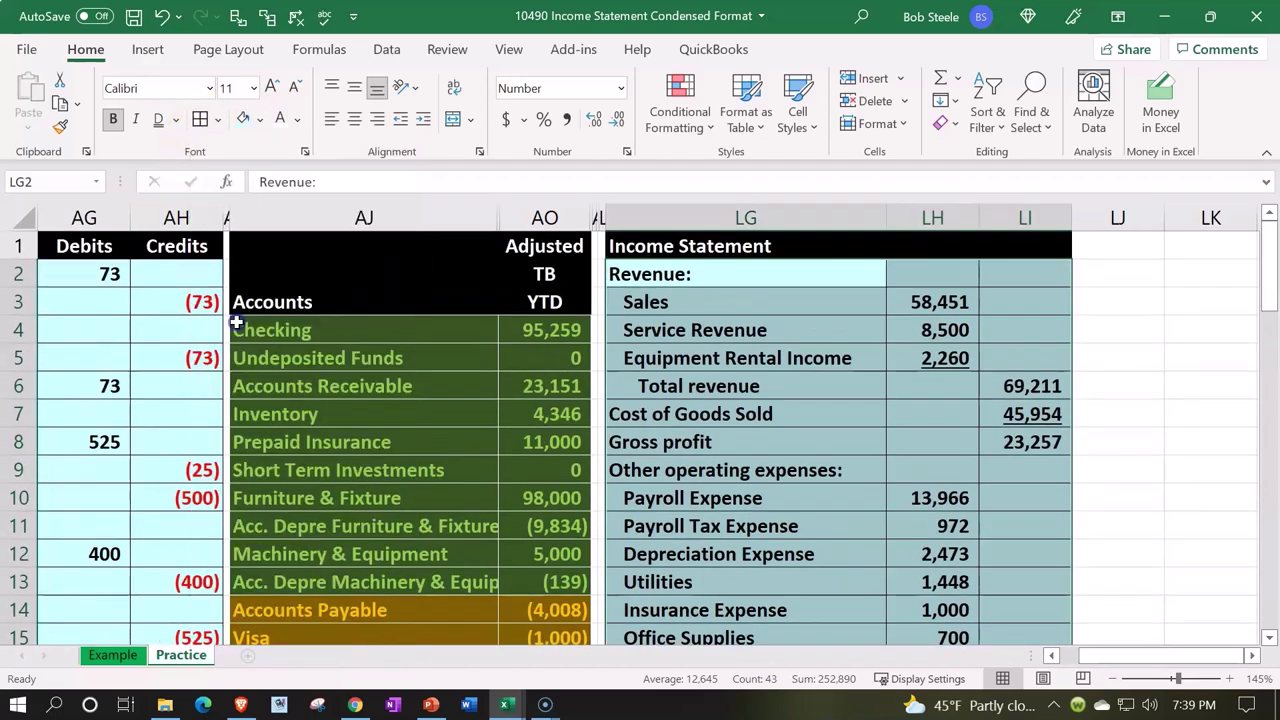
{"action": "left_click", "coordinate": [327, 17]}
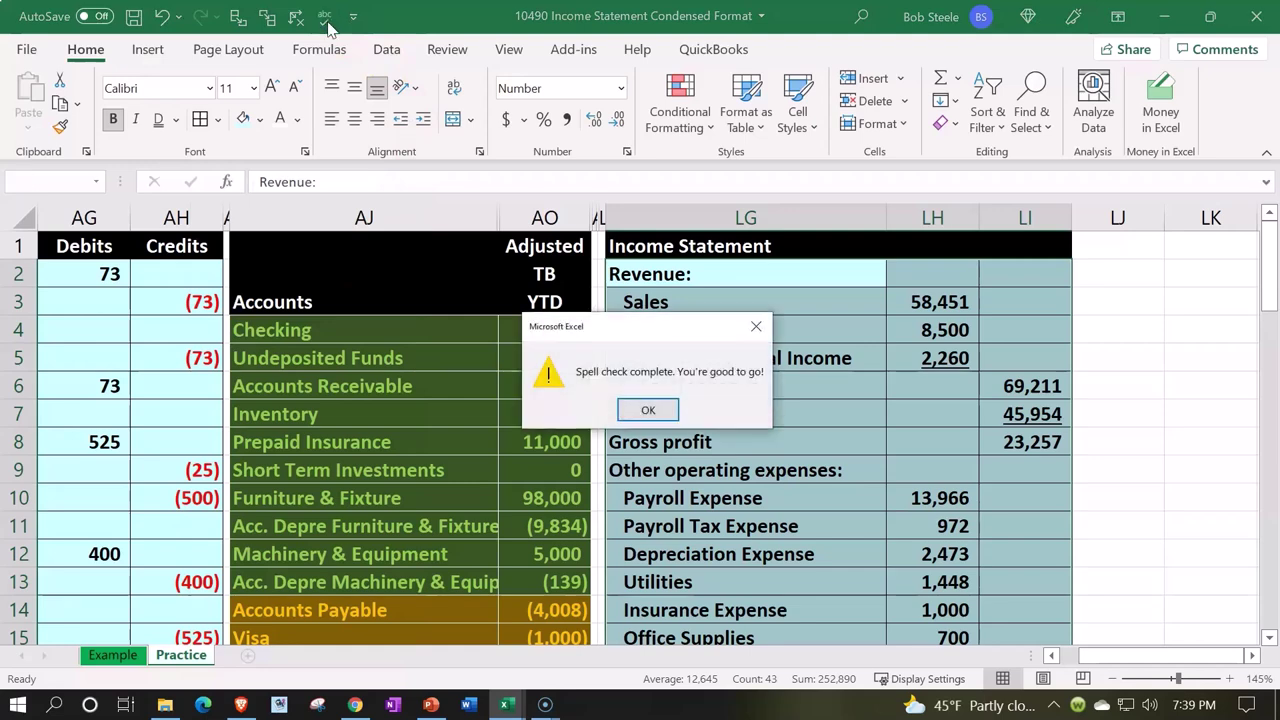
{"action": "left_click", "coordinate": [648, 409]}
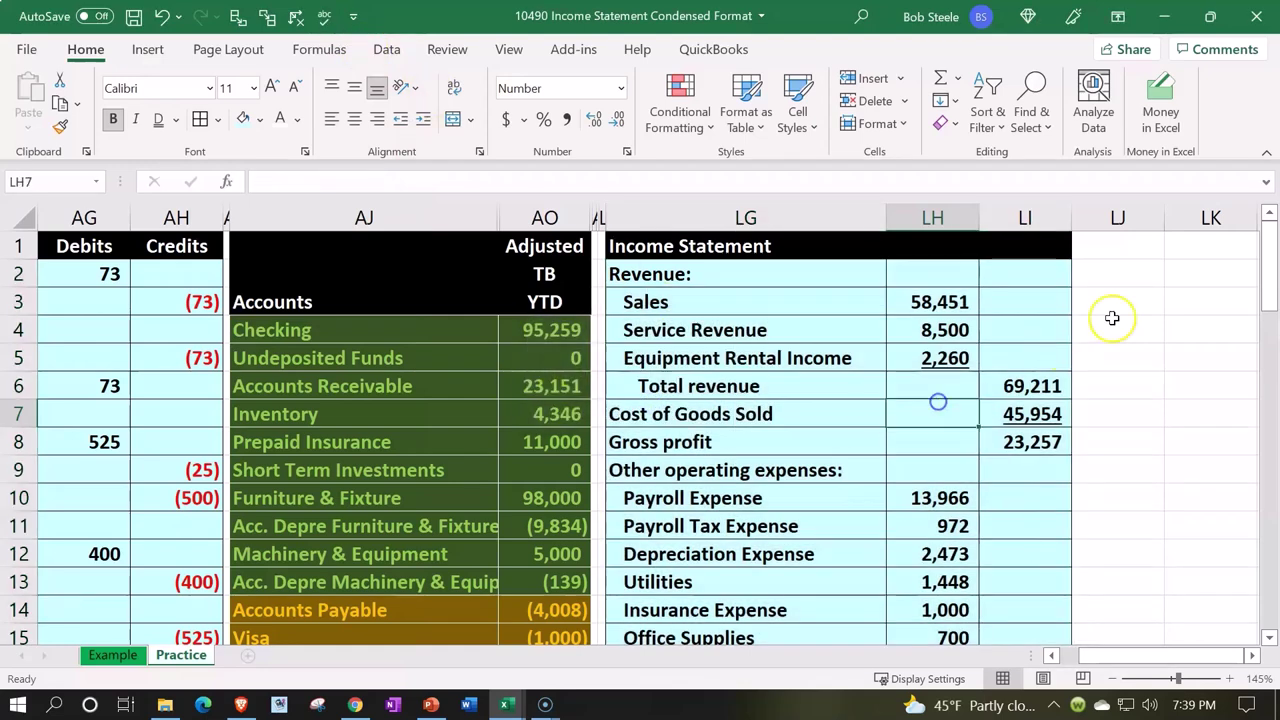
- Narrow column LJ to a slim gap of about 30 pixels beside the statement
{"action": "left_click", "coordinate": [1150, 283]}
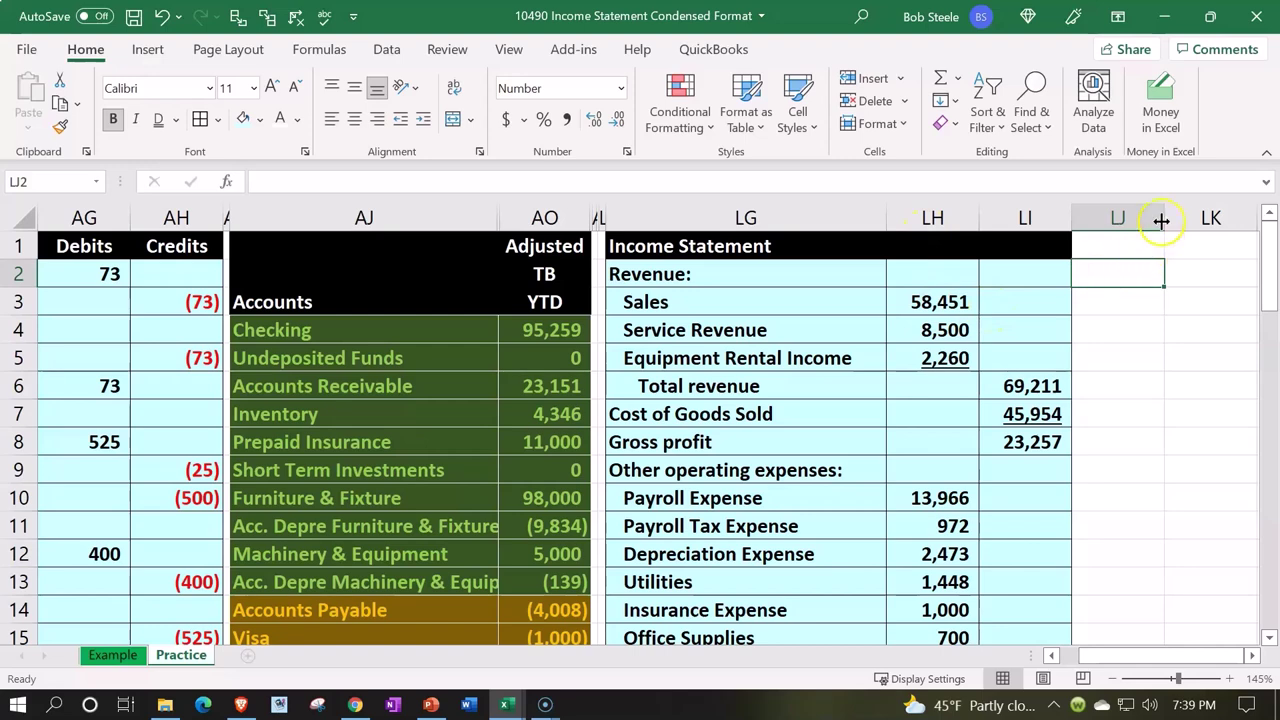
{"action": "left_click_drag", "start_coordinate": [1160, 220], "coordinate": [1082, 222]}
{"action": "left_click", "coordinate": [1119, 242]}
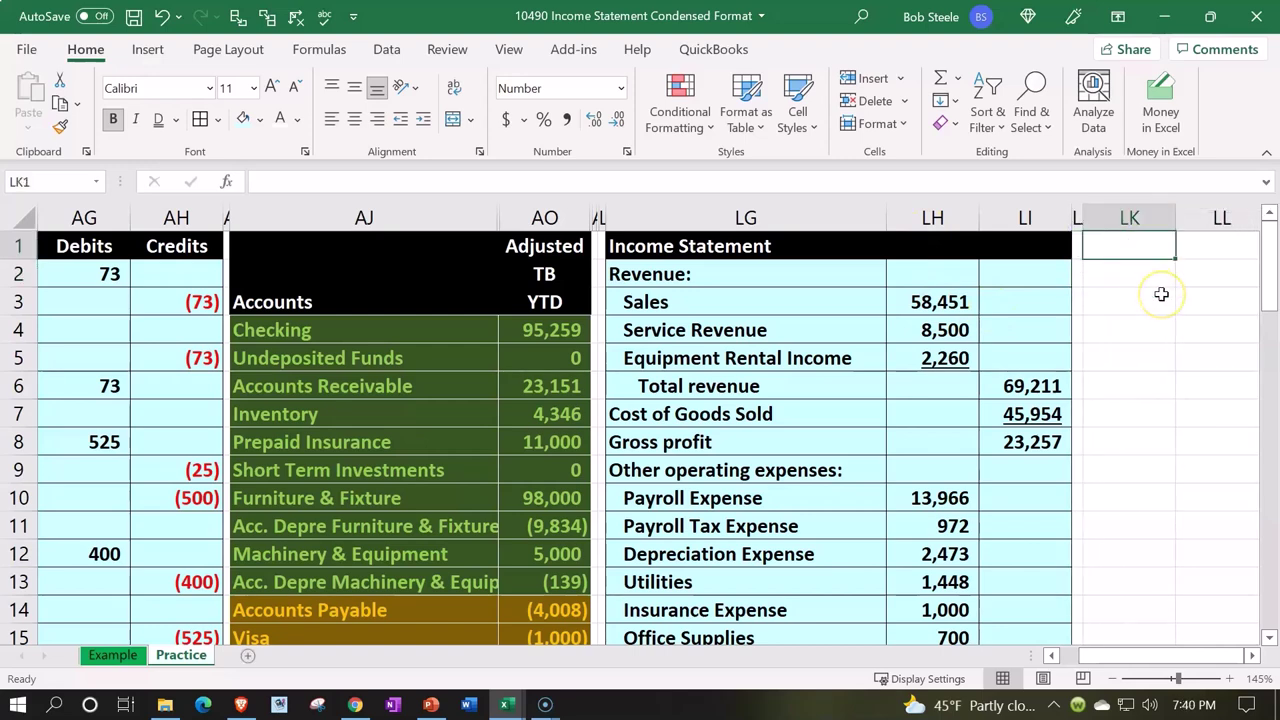
- Enter the title 'Statement of Equity' in LK1 and widen column LK to fit
{"action": "scroll", "coordinate": [1161, 294], "scroll_direction": "right", "scroll_amount": 3}
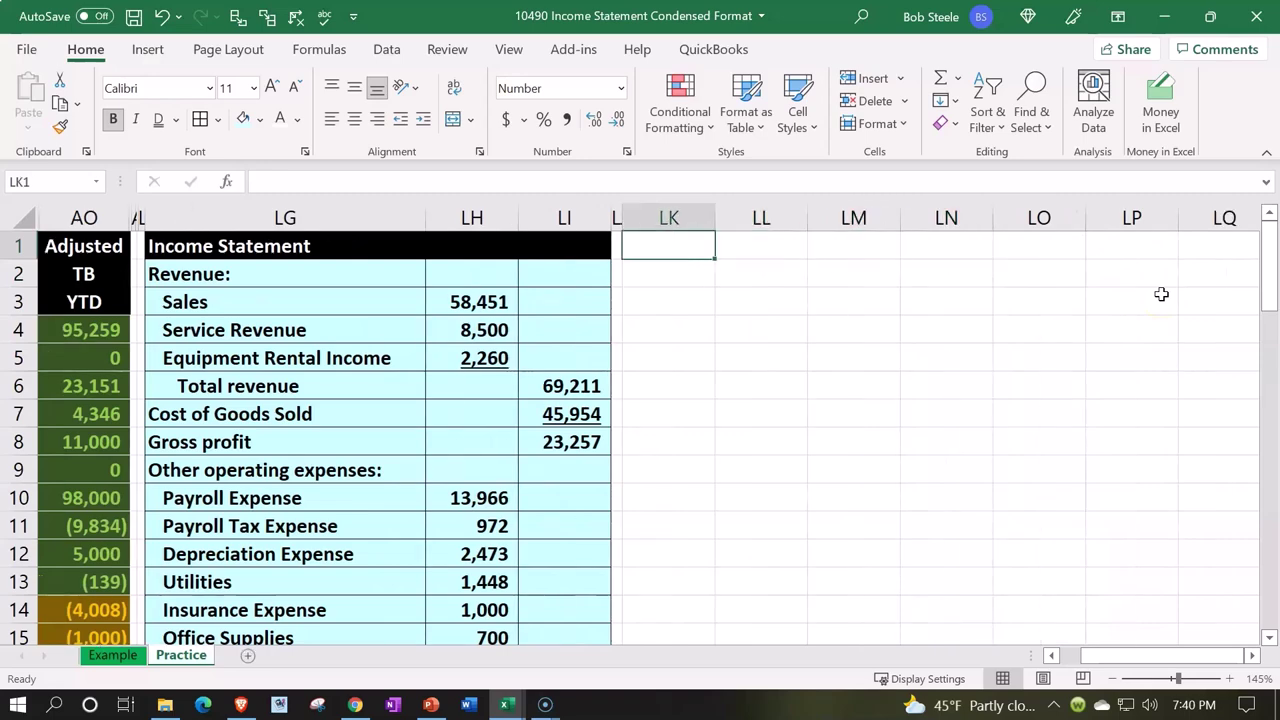
{"action": "type", "text": "Statement of Eq"}
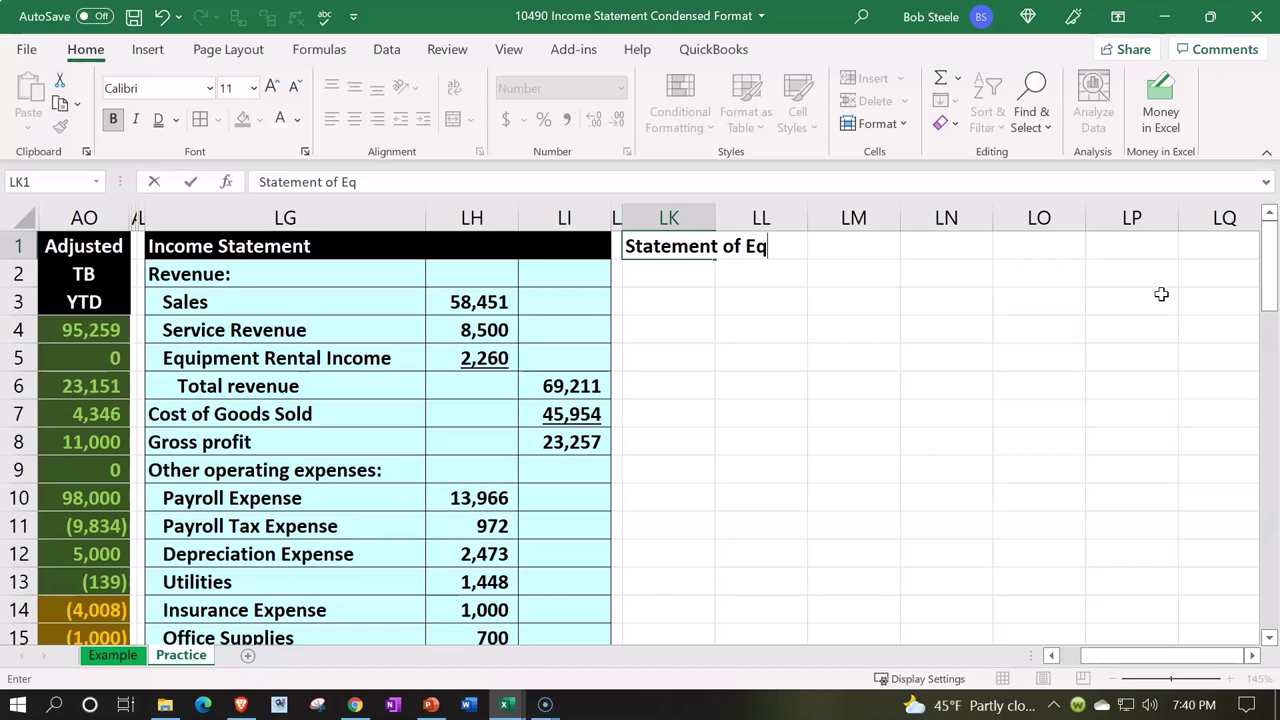
{"action": "type", "text": "uity"}
{"action": "key", "text": "Return"}
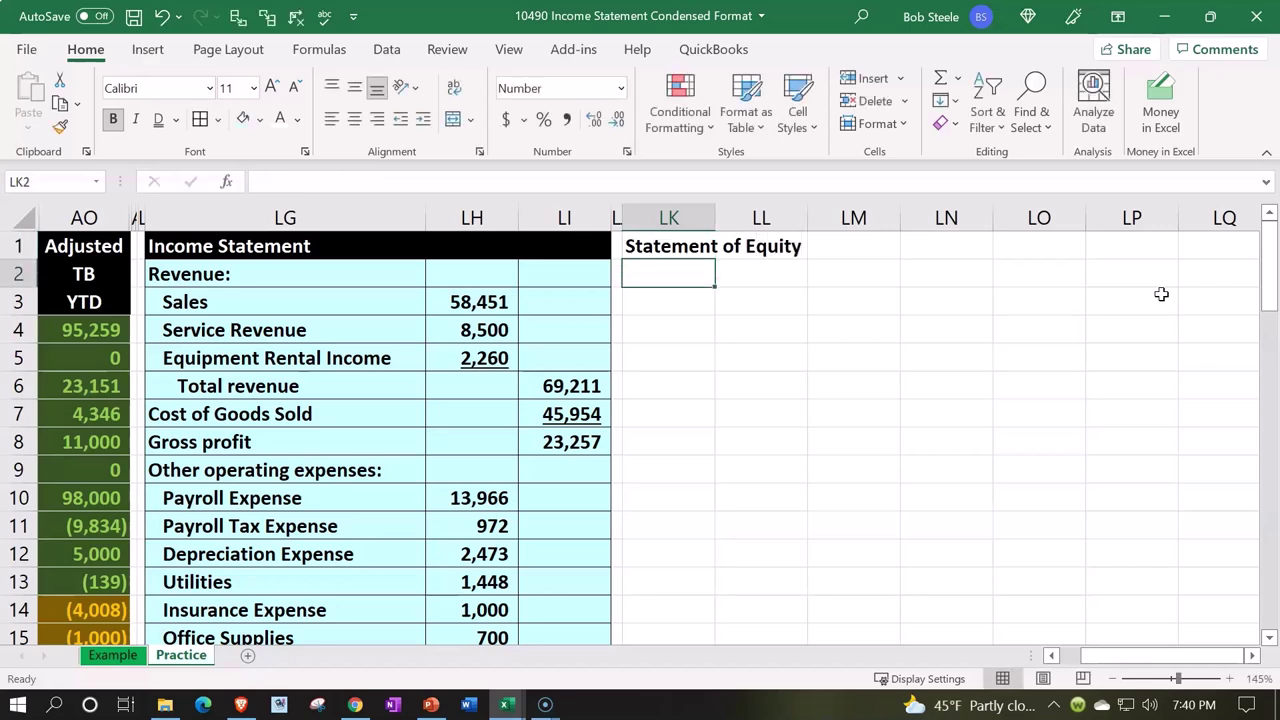
{"action": "left_click_drag", "start_coordinate": [716, 216], "coordinate": [820, 229]}
- Fill the LK1:LM1 title bar black with white font
{"action": "left_click_drag", "start_coordinate": [749, 249], "coordinate": [914, 249]}
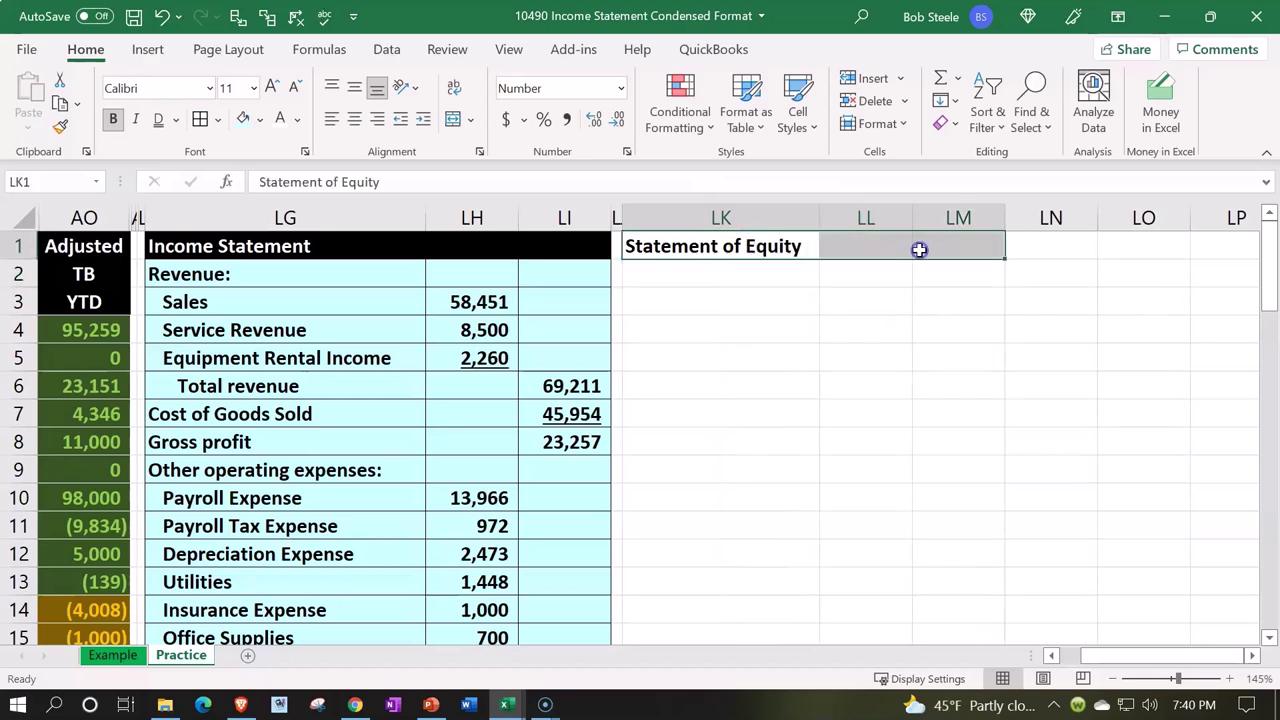
{"action": "left_click", "coordinate": [259, 120]}
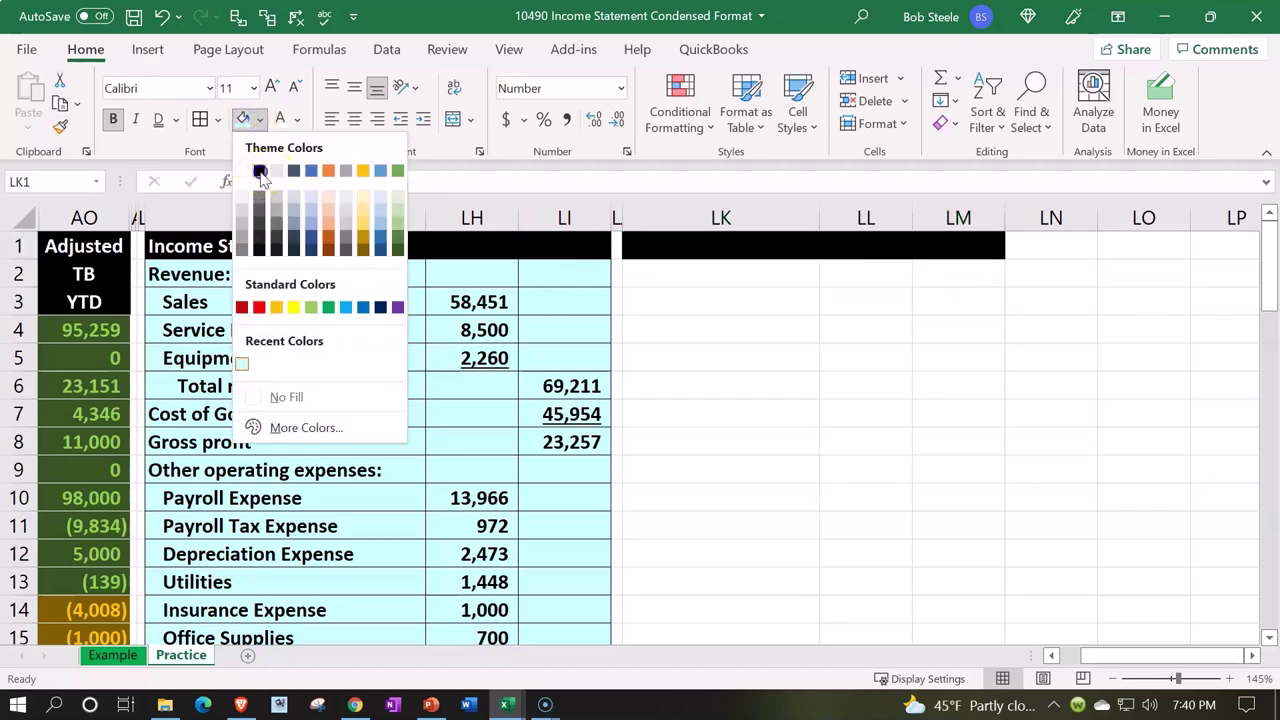
{"action": "left_click", "coordinate": [259, 172]}
{"action": "left_click", "coordinate": [278, 119]}
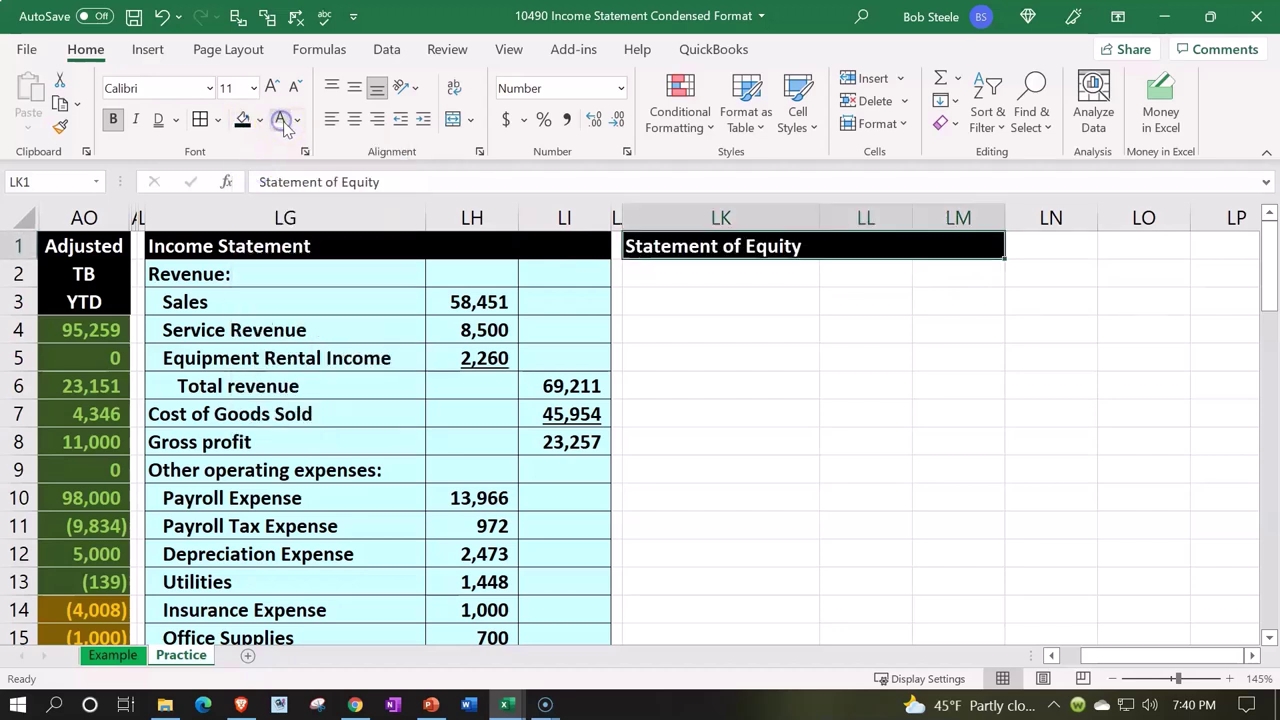
- Add the 'Beginning equity' label in LK2
{"action": "left_click", "coordinate": [650, 268]}
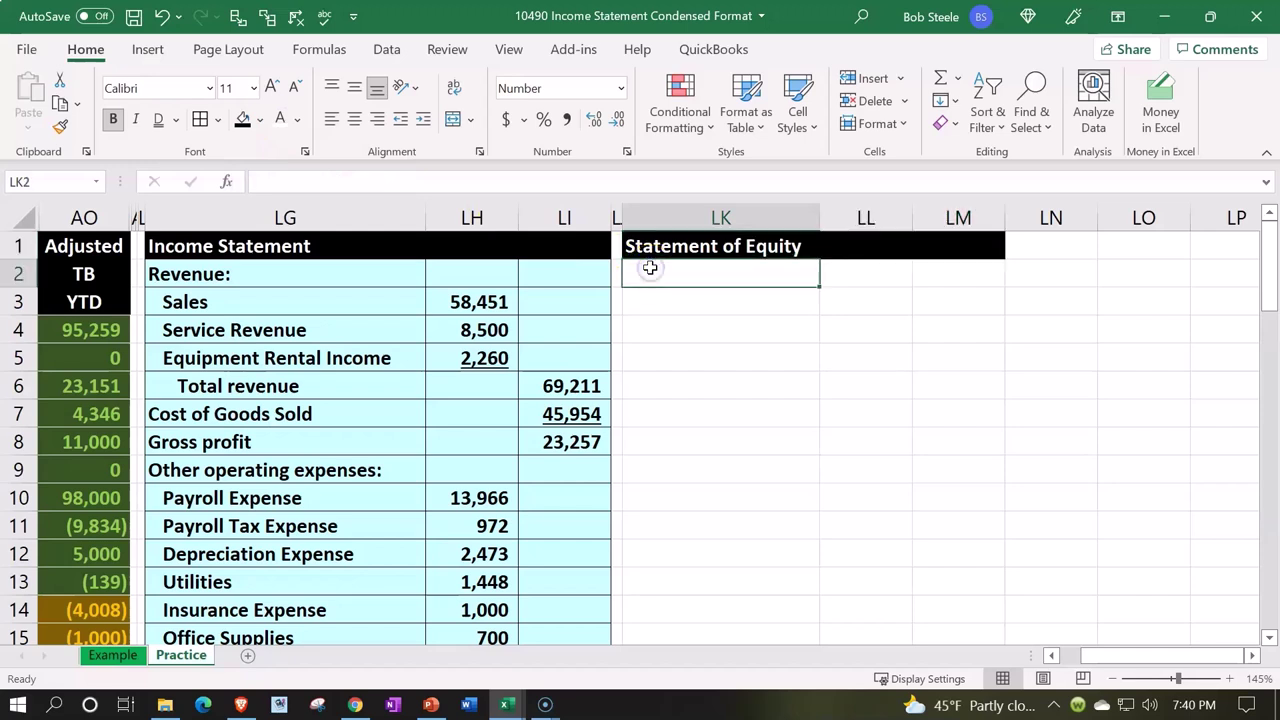
{"action": "type", "text": "Beginning"}
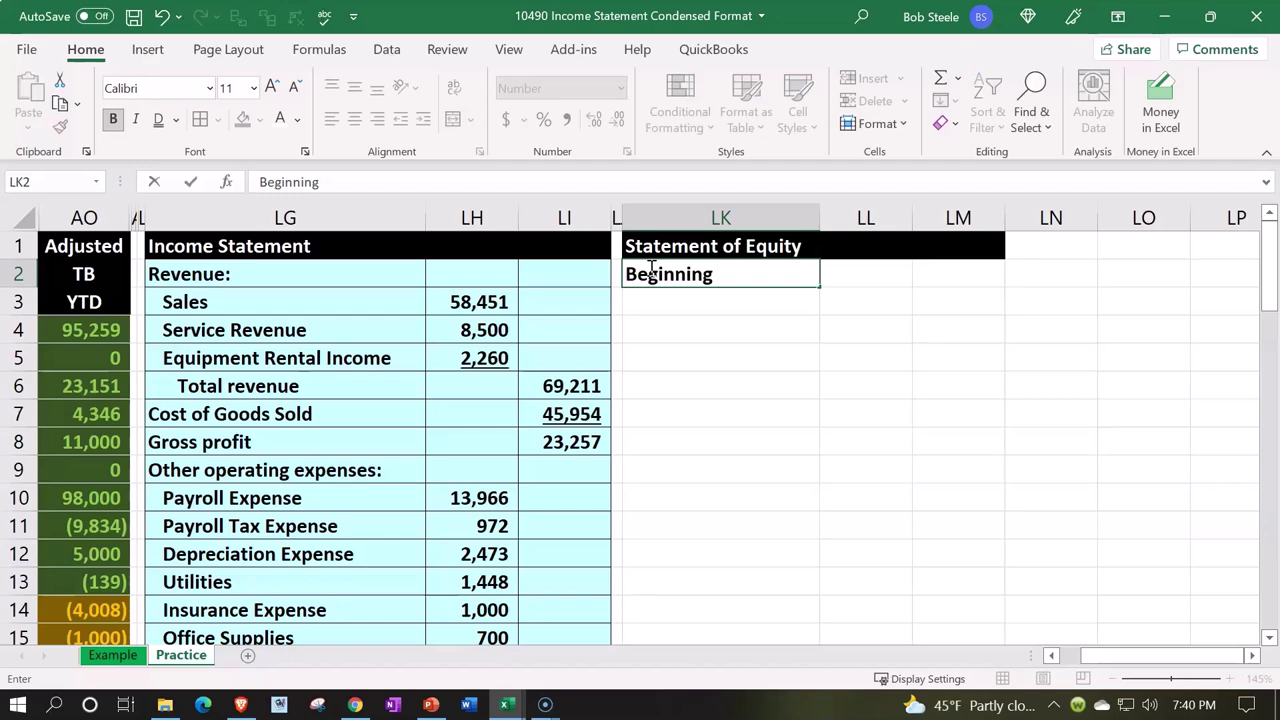
{"action": "key", "text": "Tab"}
{"action": "key", "text": "Tab"}
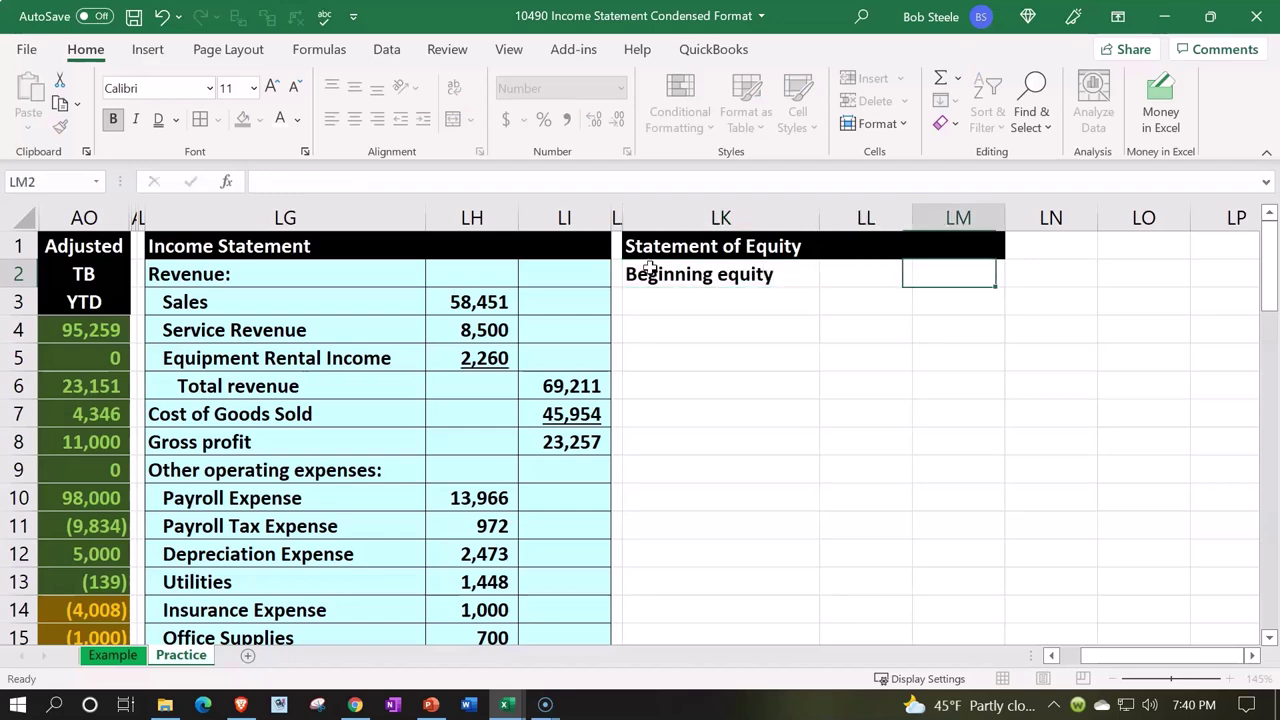
{"action": "left_click", "coordinate": [608, 584]}
{"action": "key", "text": "Left"}
{"action": "key", "text": "Left"}
{"action": "key", "text": "Left"}
{"action": "key", "text": "Left"}
{"action": "key", "text": "Left"}
{"action": "key", "text": "Left"}
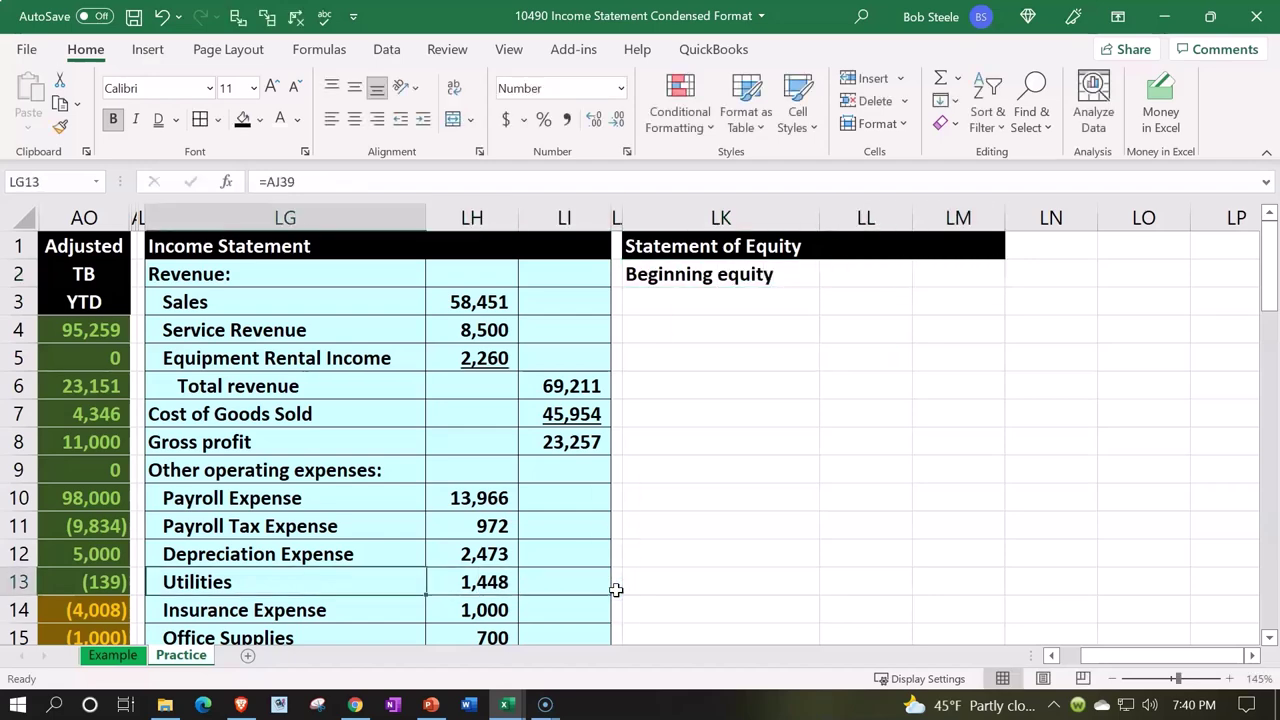